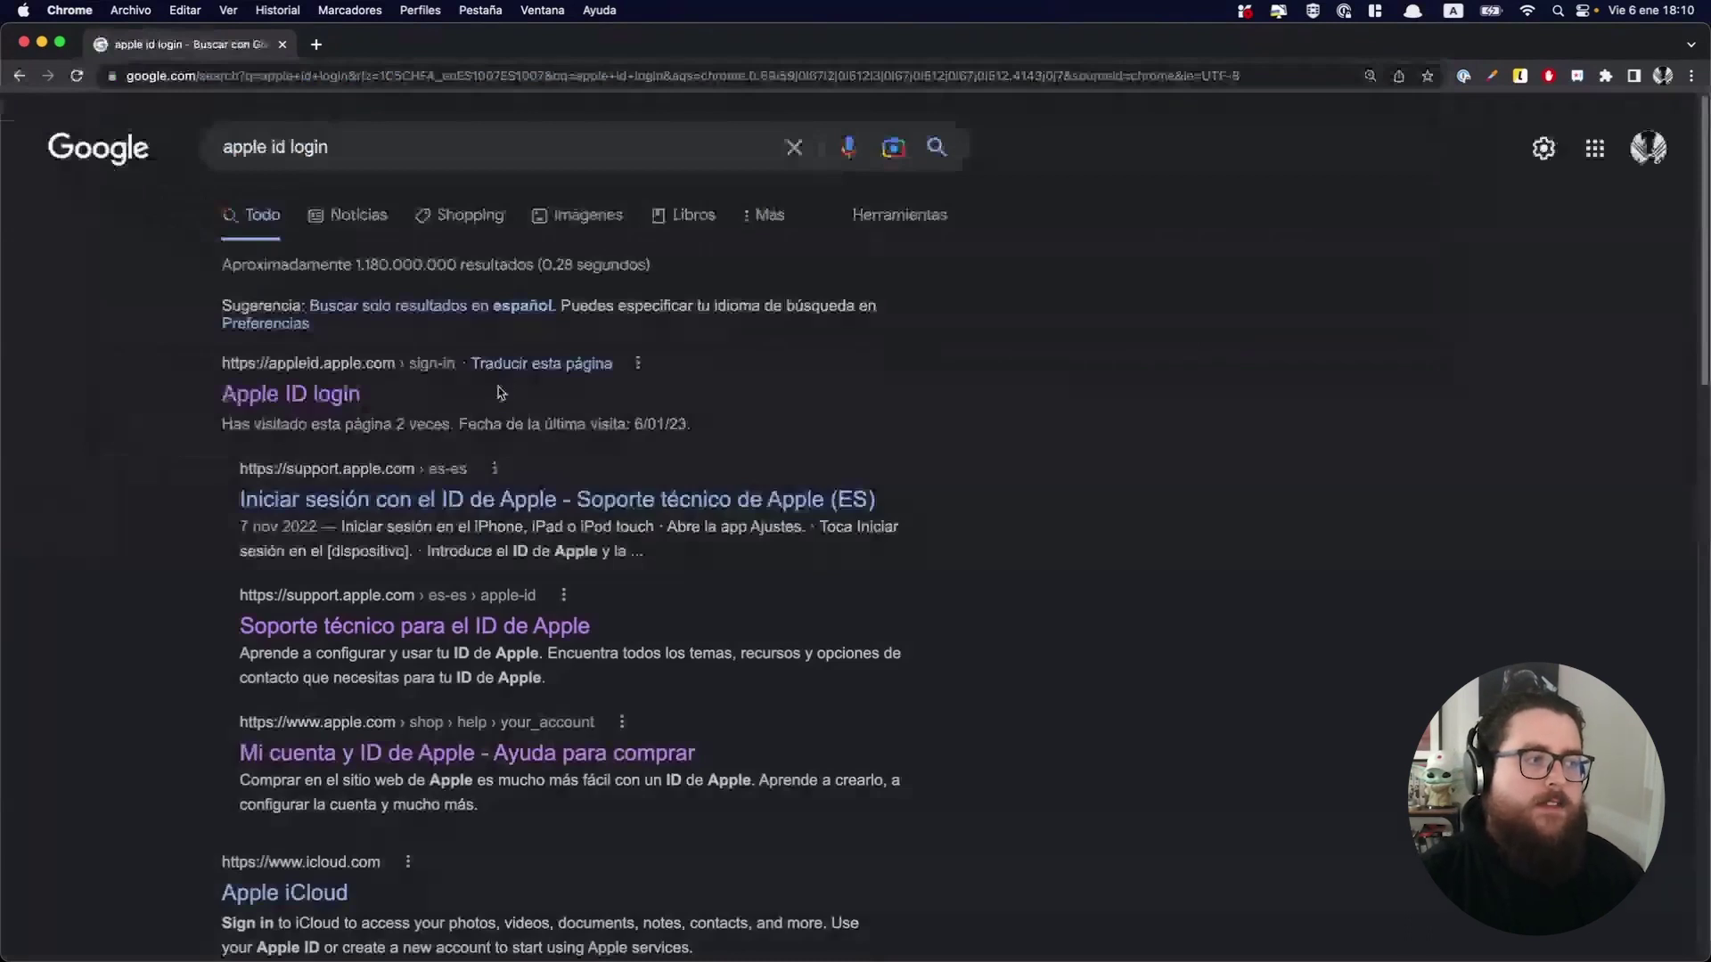
Open the Apple ID login site, go to its account creation form and review the fields it asks for.
{"action": "left_click", "coordinate": [250, 393]}
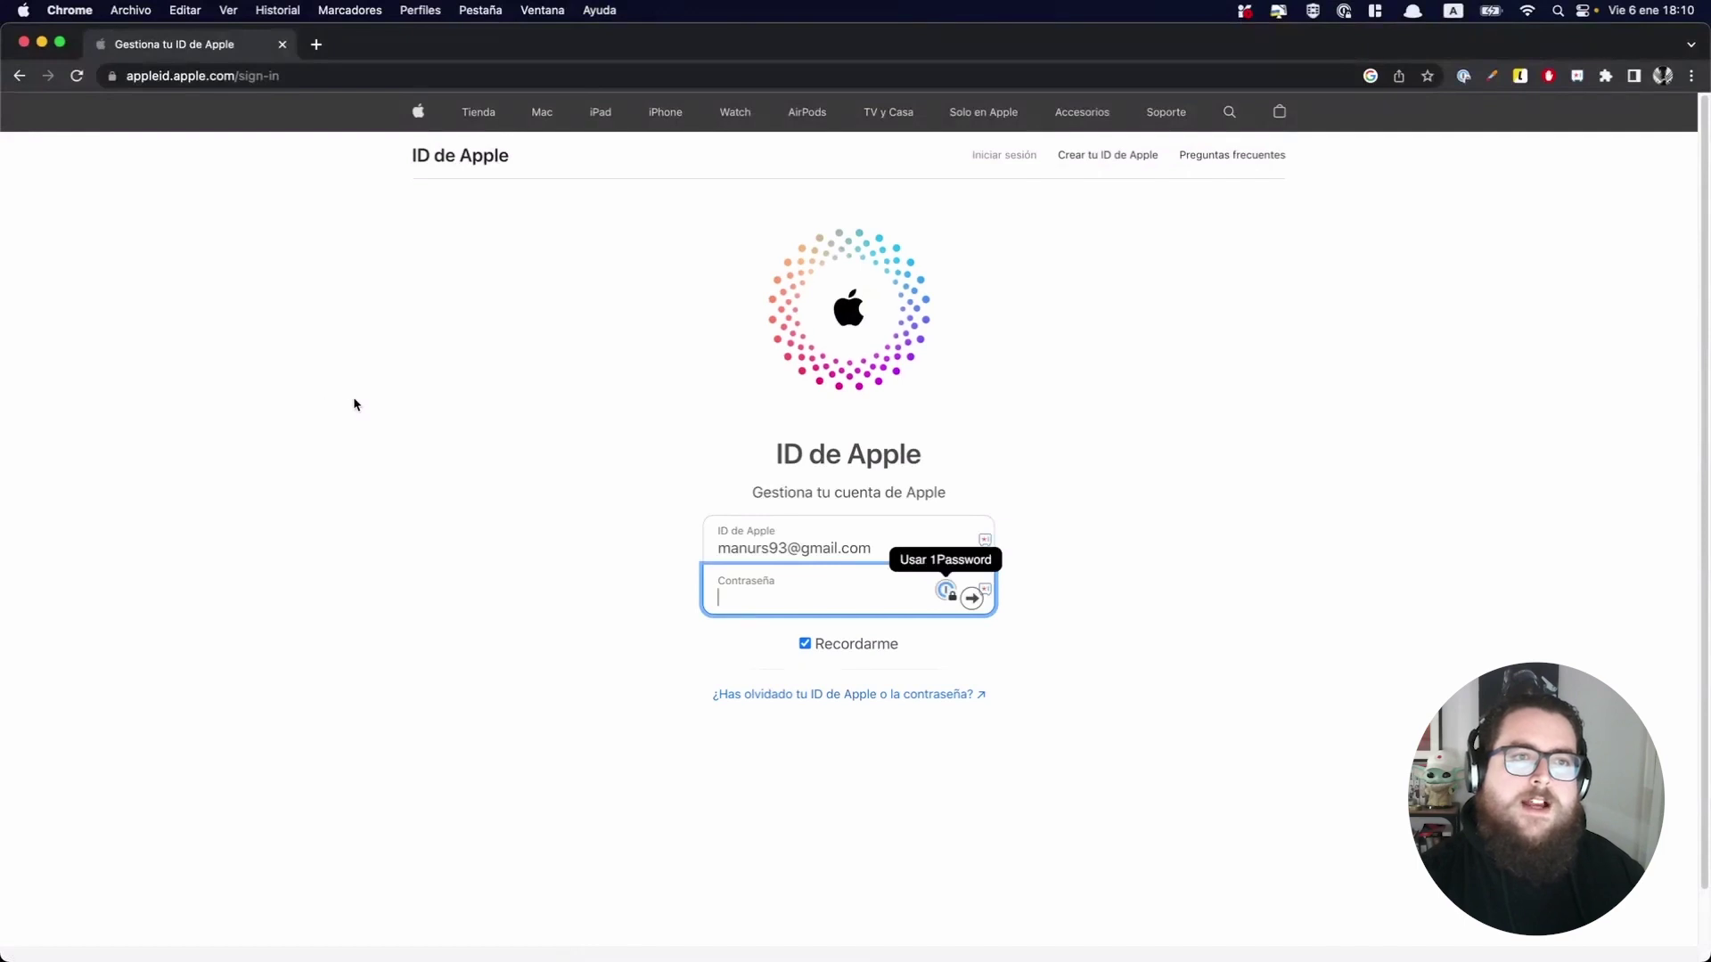
{"action": "left_click", "coordinate": [1104, 157]}
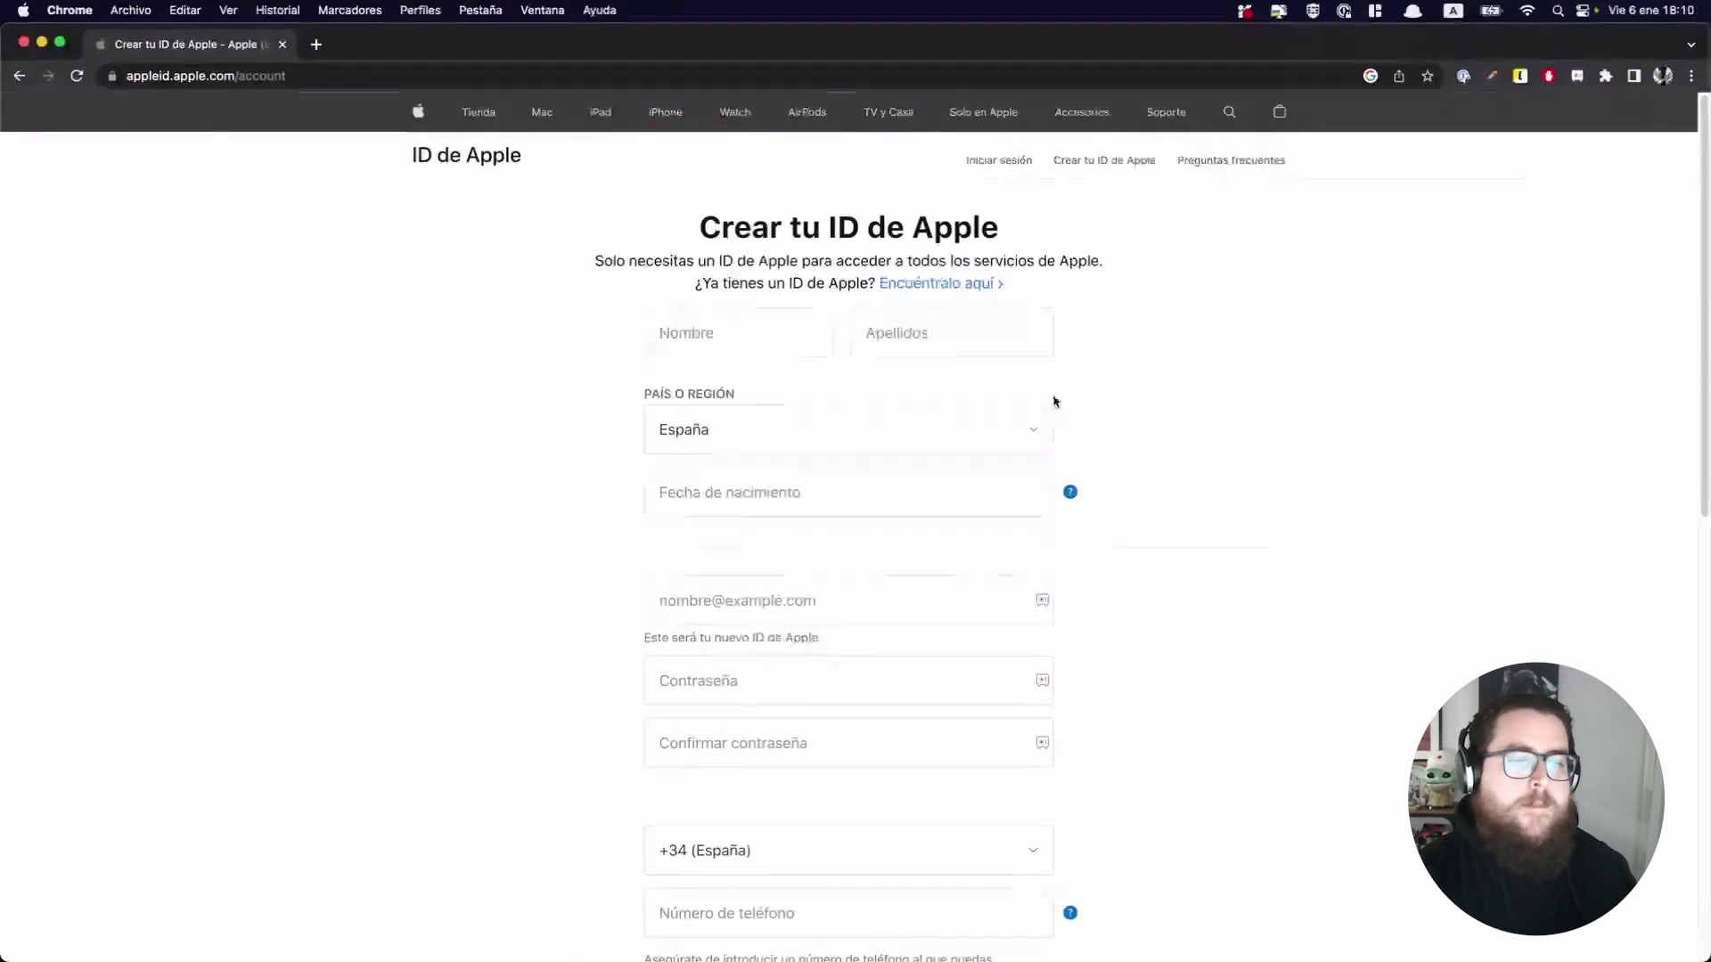
{"action": "scroll", "coordinate": [1051, 394], "scroll_direction": "down", "scroll_amount": 3}
{"action": "scroll", "coordinate": [1038, 393], "scroll_direction": "down", "scroll_amount": 8}
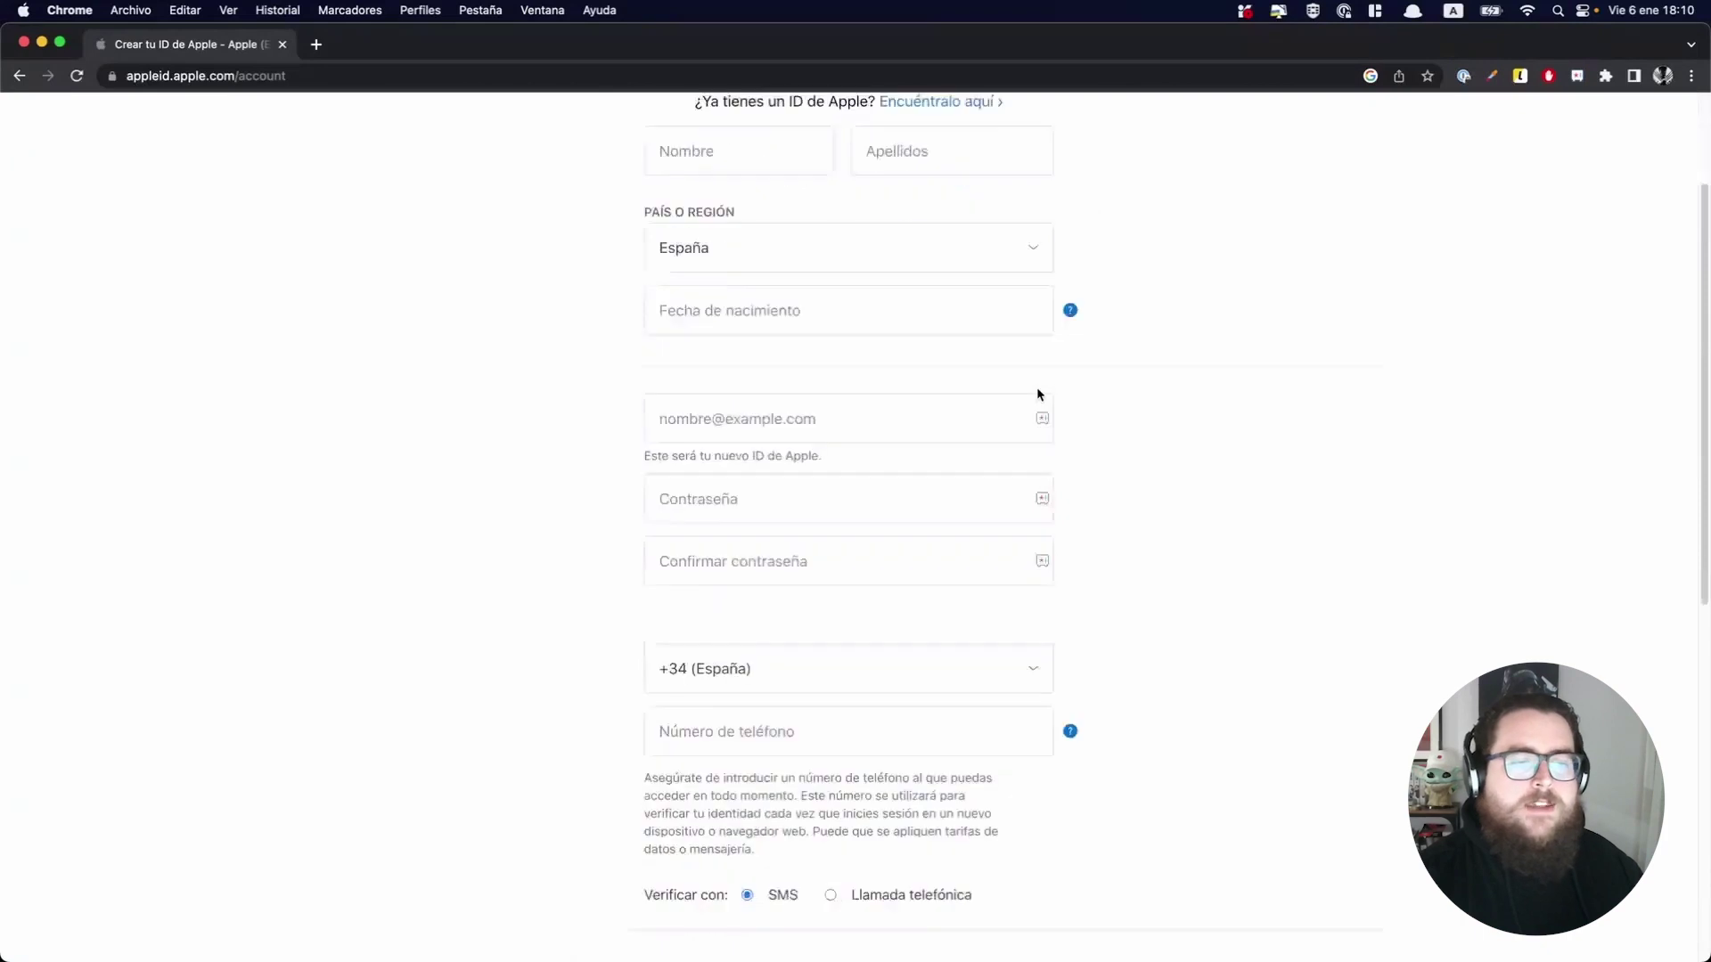
{"action": "scroll", "coordinate": [1039, 397], "scroll_direction": "down", "scroll_amount": 10}
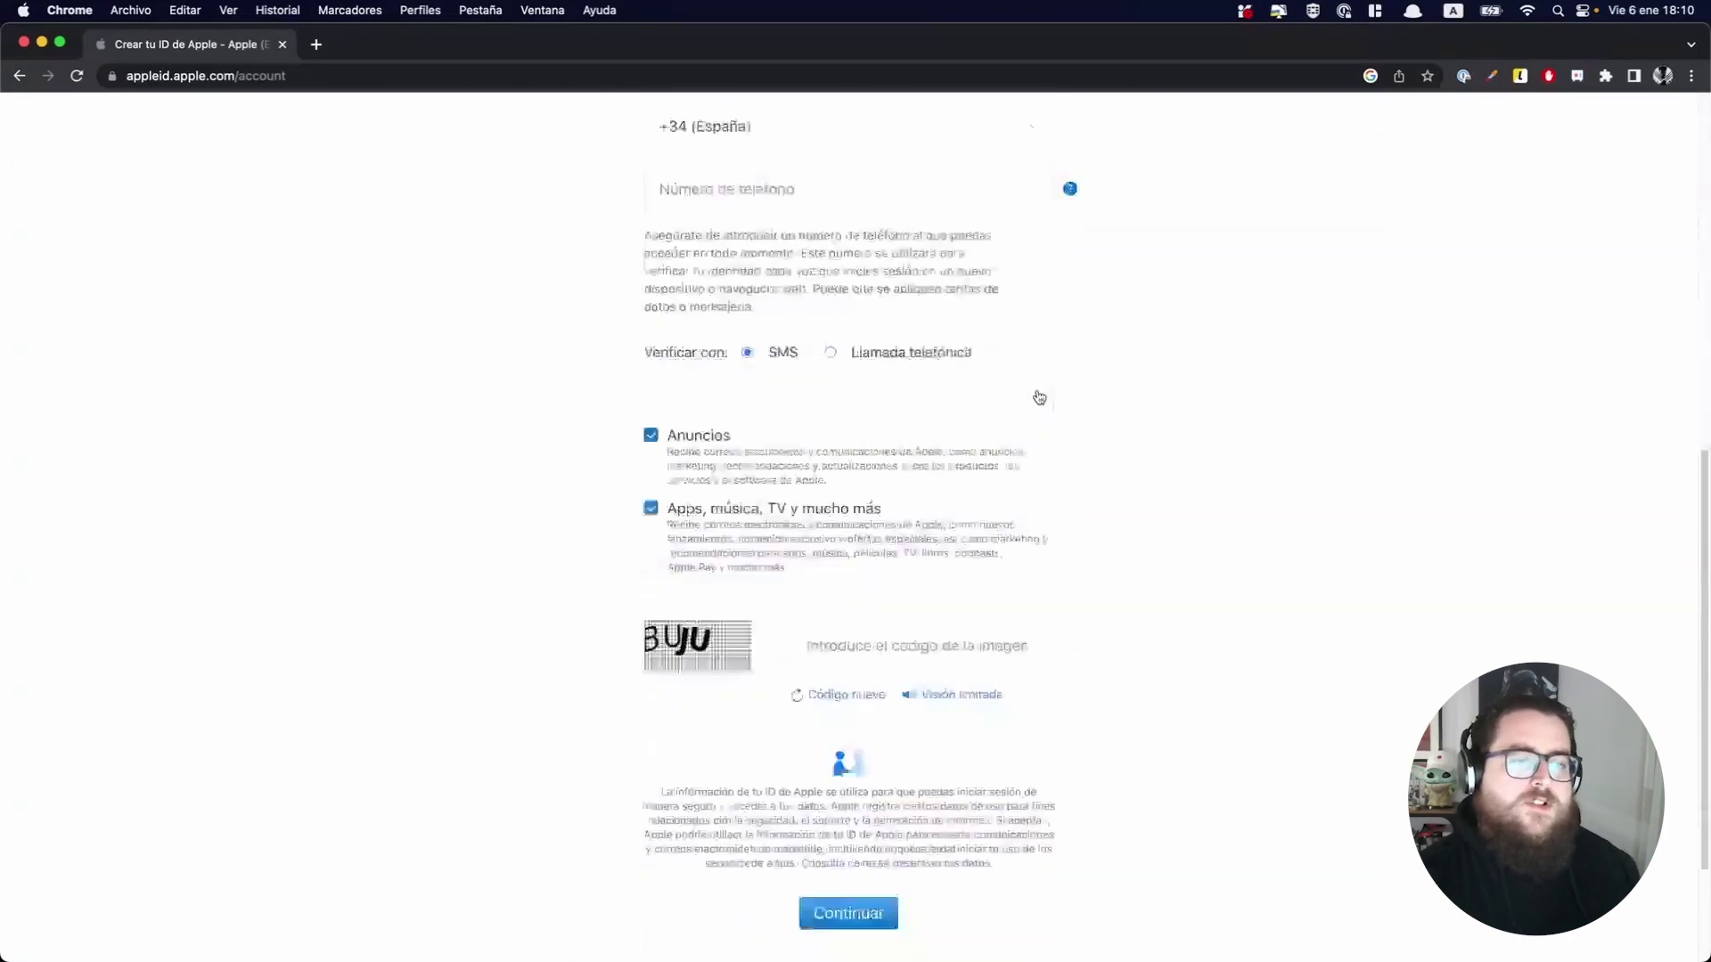
{"action": "scroll", "coordinate": [1236, 504], "scroll_direction": "up", "scroll_amount": 6}
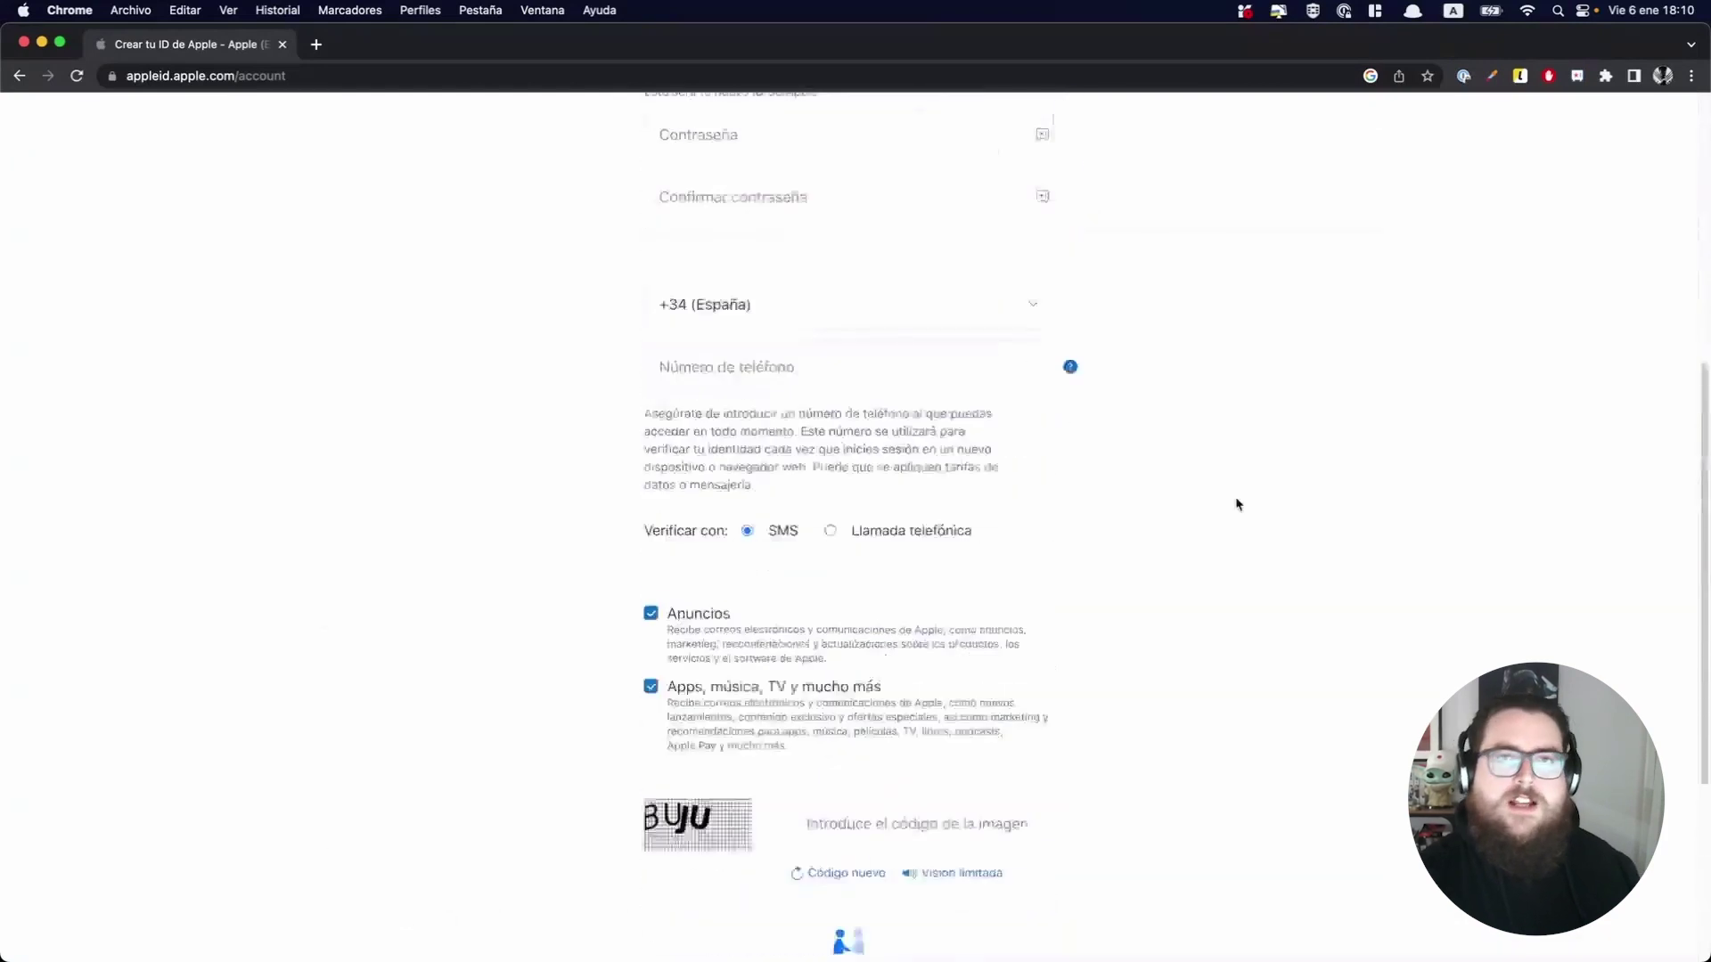
{"action": "scroll", "coordinate": [1236, 504], "scroll_direction": "down", "scroll_amount": 2}
{"action": "scroll", "coordinate": [1236, 504], "scroll_direction": "down", "scroll_amount": 2}
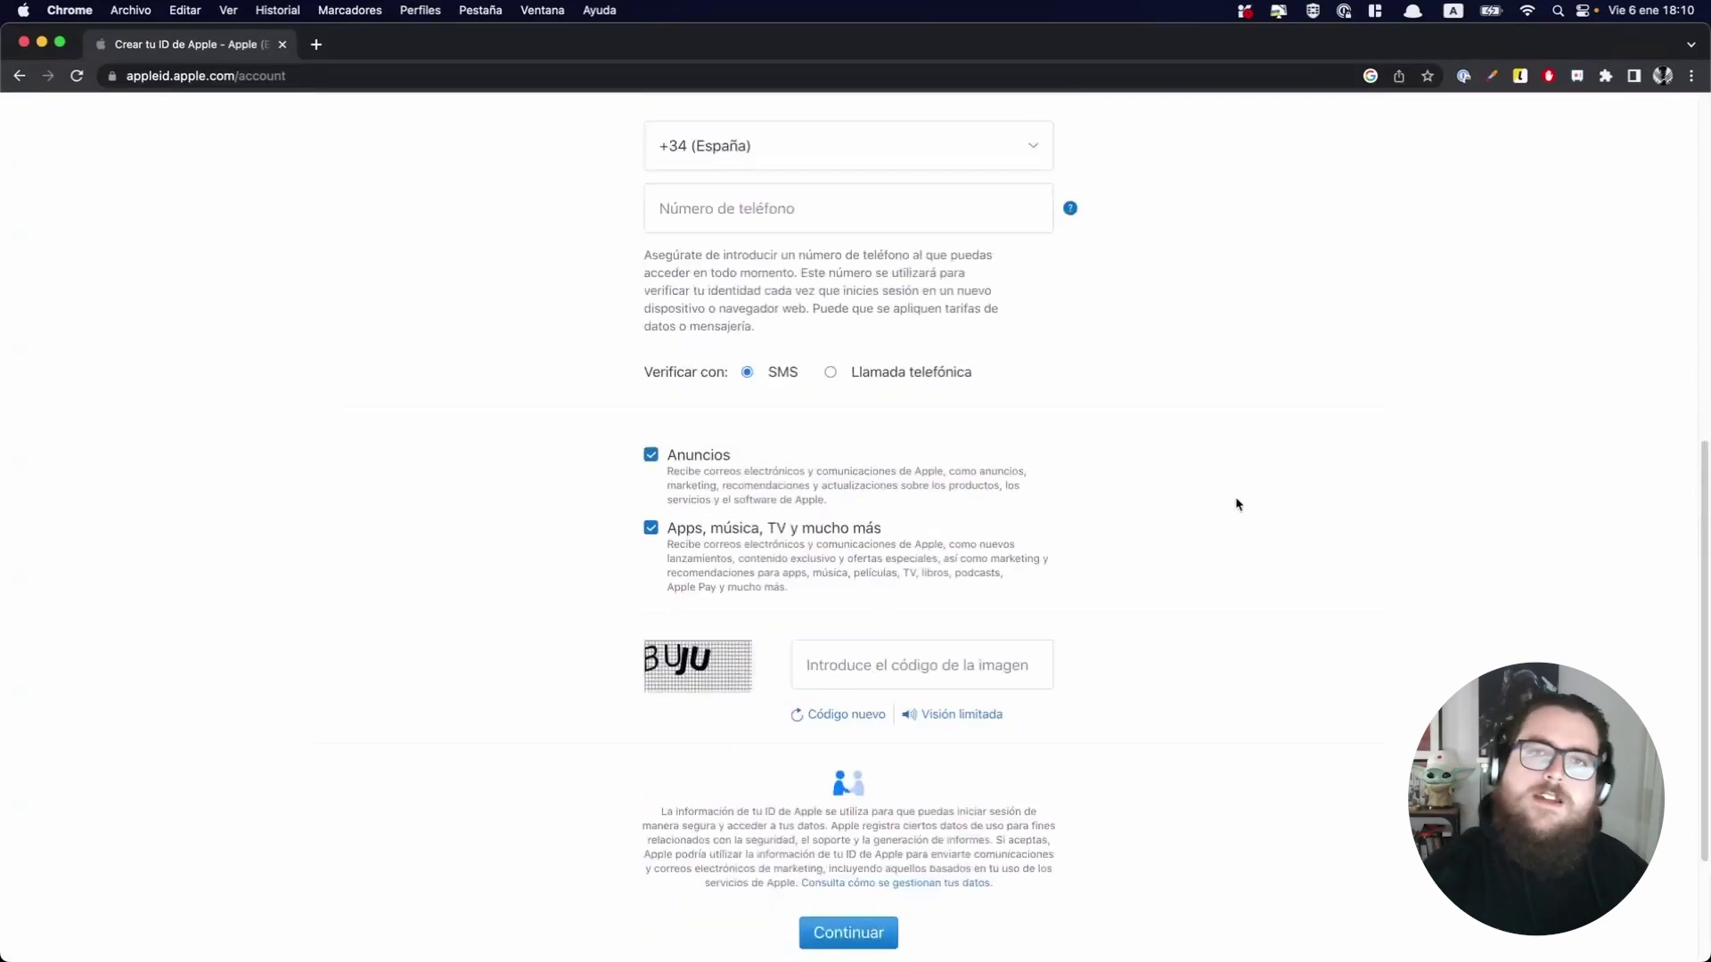
{"action": "scroll", "coordinate": [1236, 504], "scroll_direction": "up", "scroll_amount": 7}
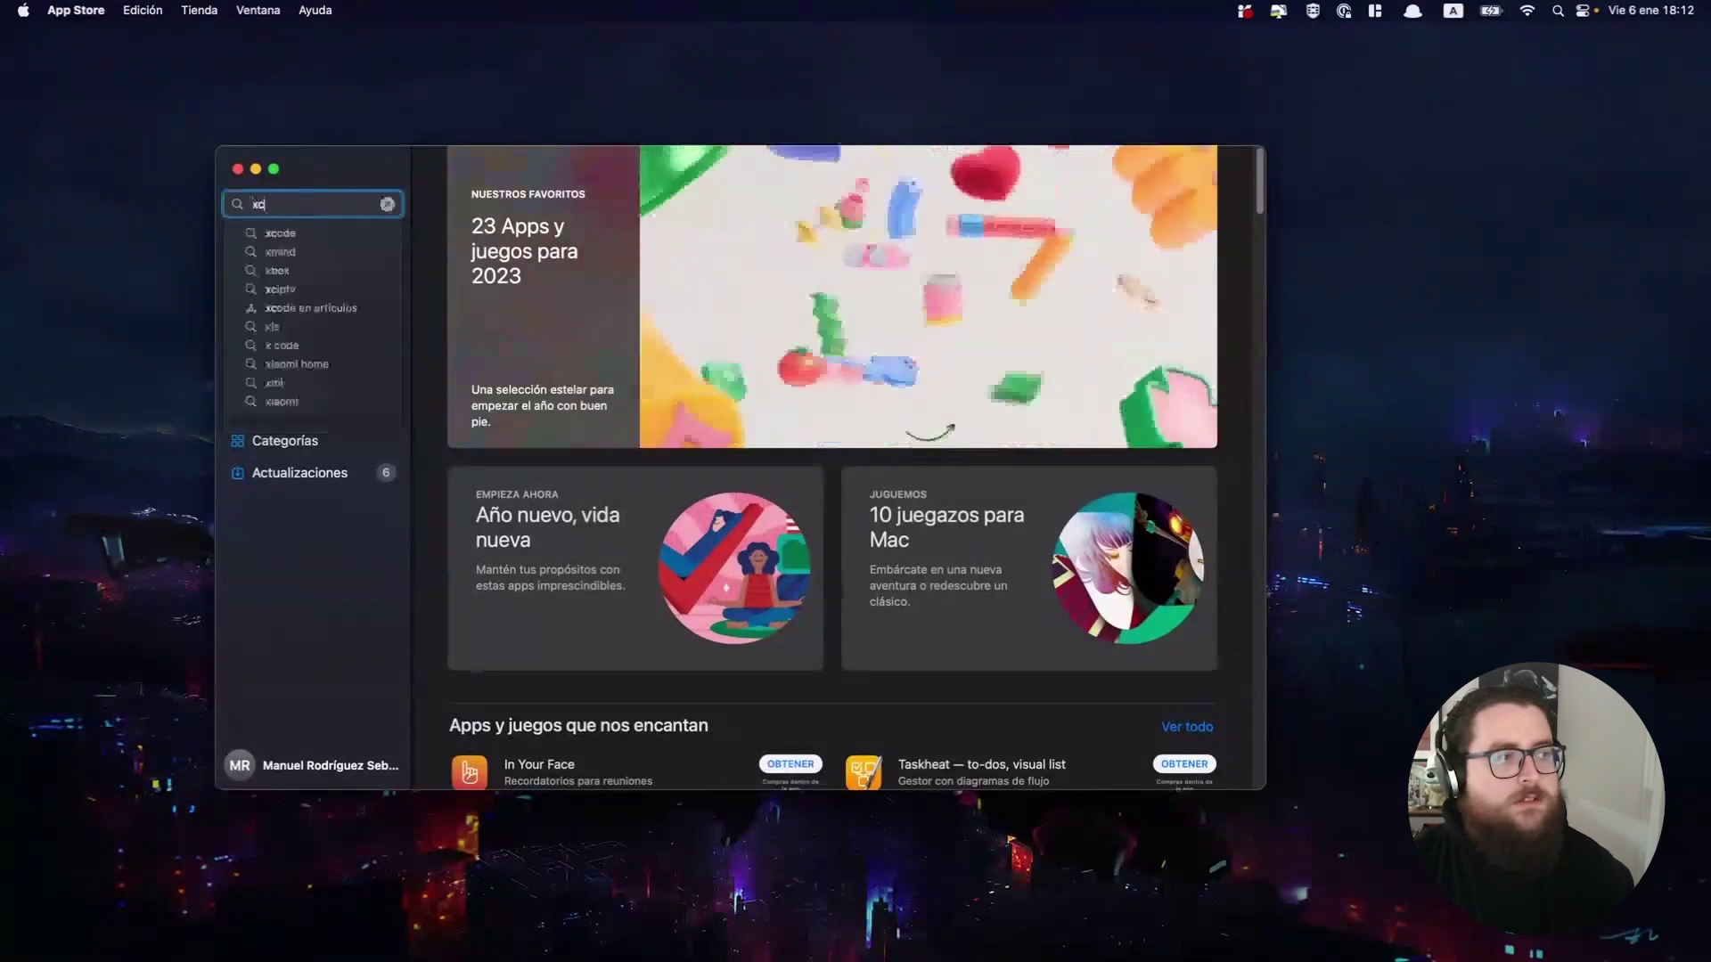
Search the Mac App Store for xcode.
{"action": "type", "text": "ode"}
{"action": "key", "text": "Return"}
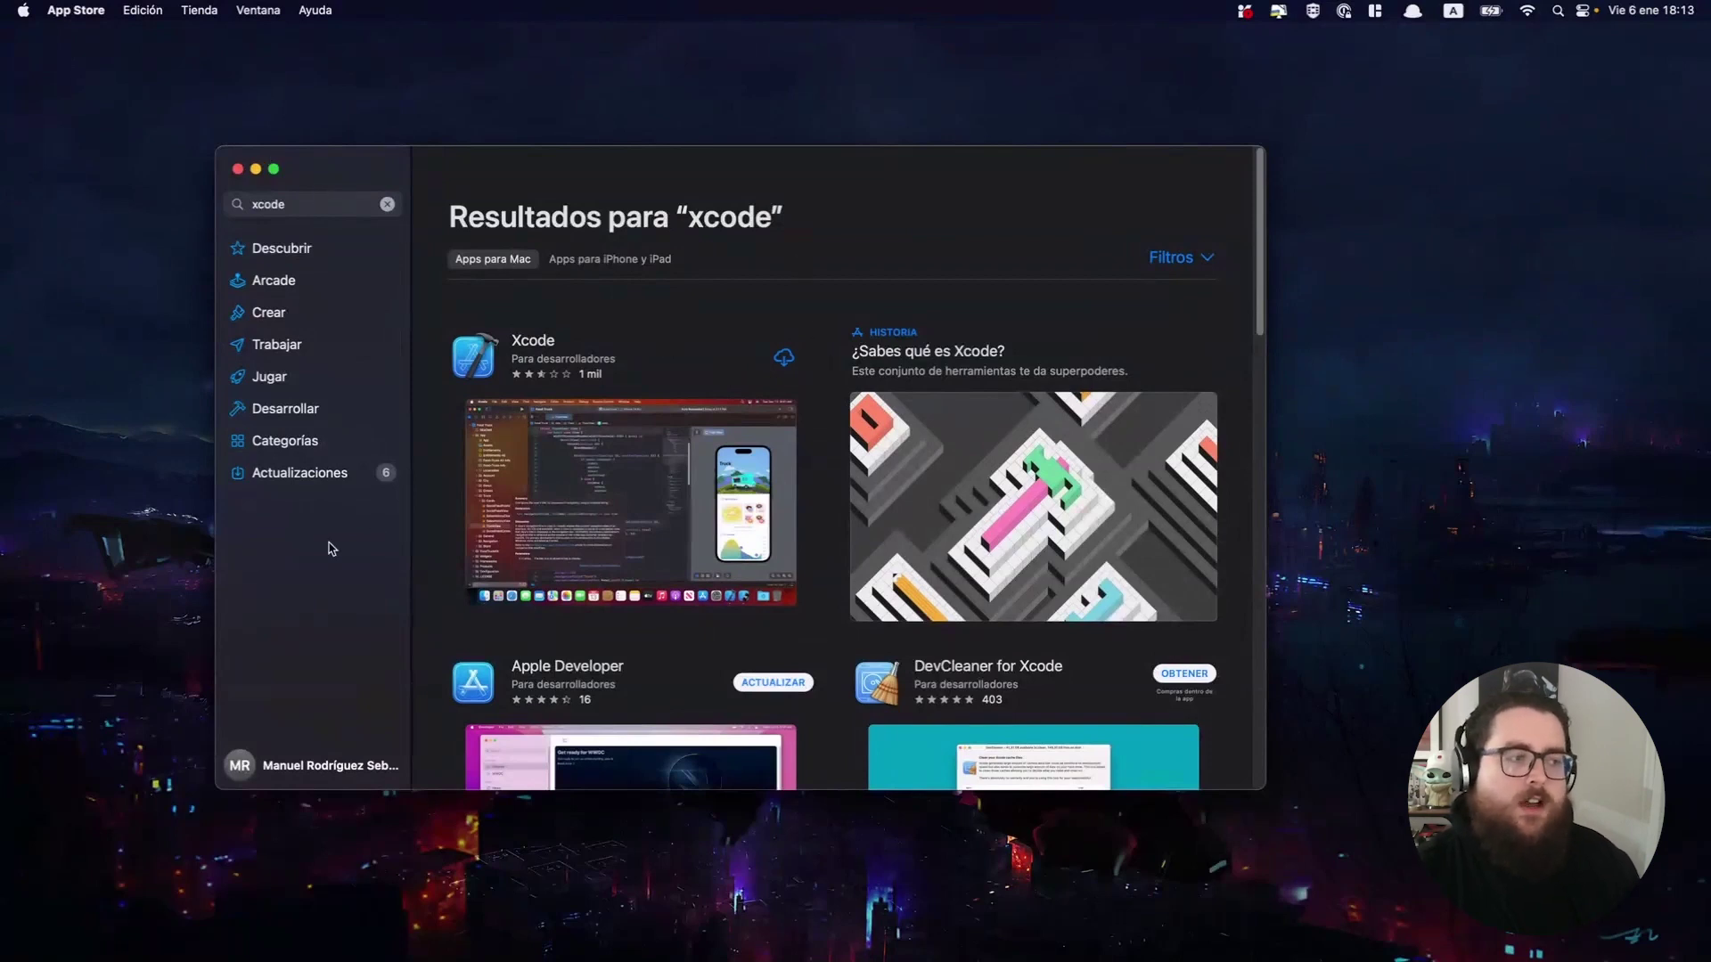
Switch to Finder, launch Xcode-14.2.0 from the Applications folder and reposition its welcome window.
{"action": "mouse_move", "coordinate": [194, 942]}
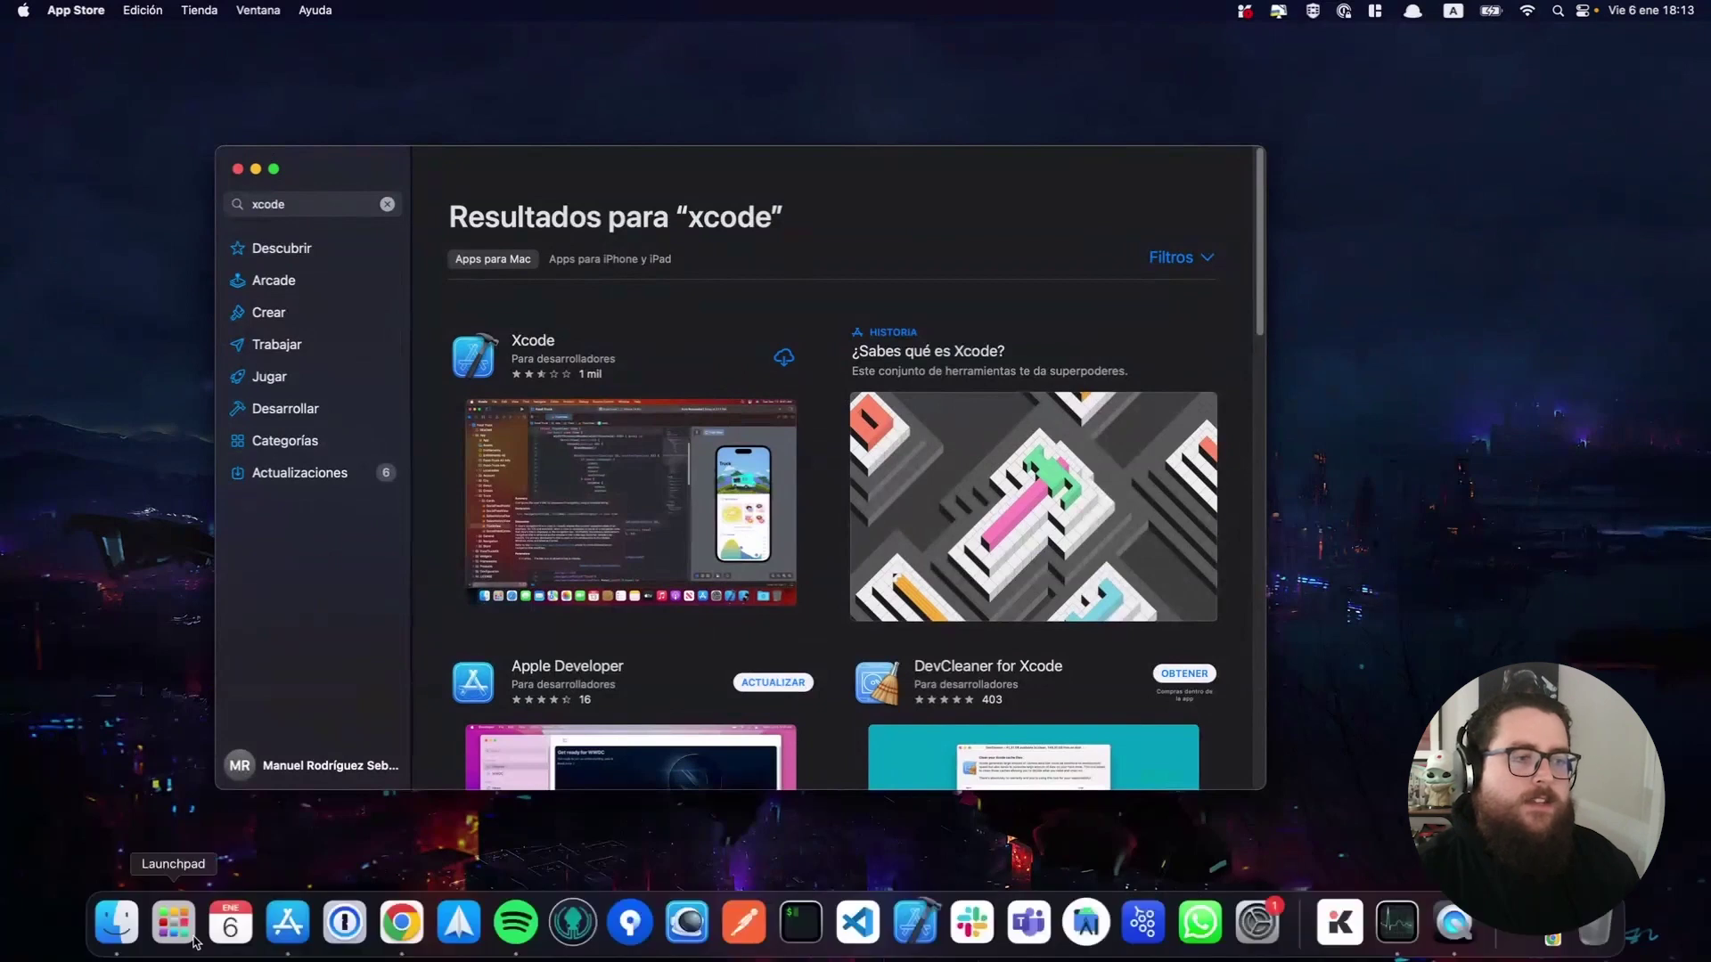
{"action": "left_click", "coordinate": [117, 922]}
{"action": "left_click", "coordinate": [510, 580]}
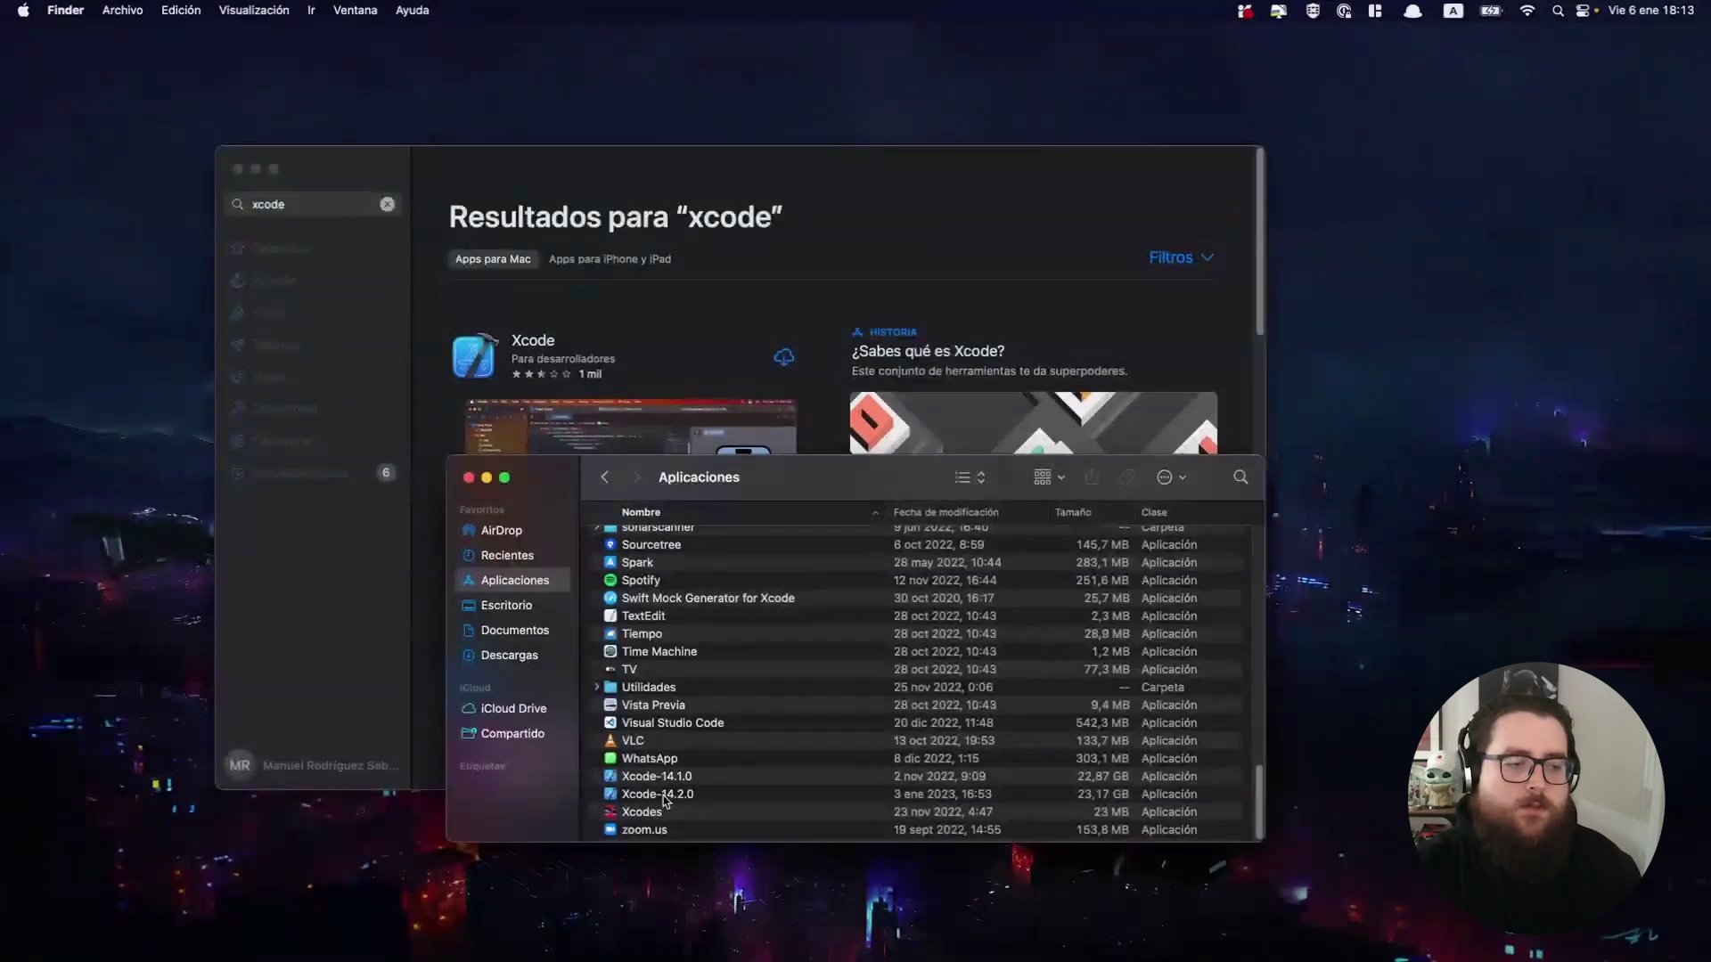
{"action": "double_click", "coordinate": [651, 798]}
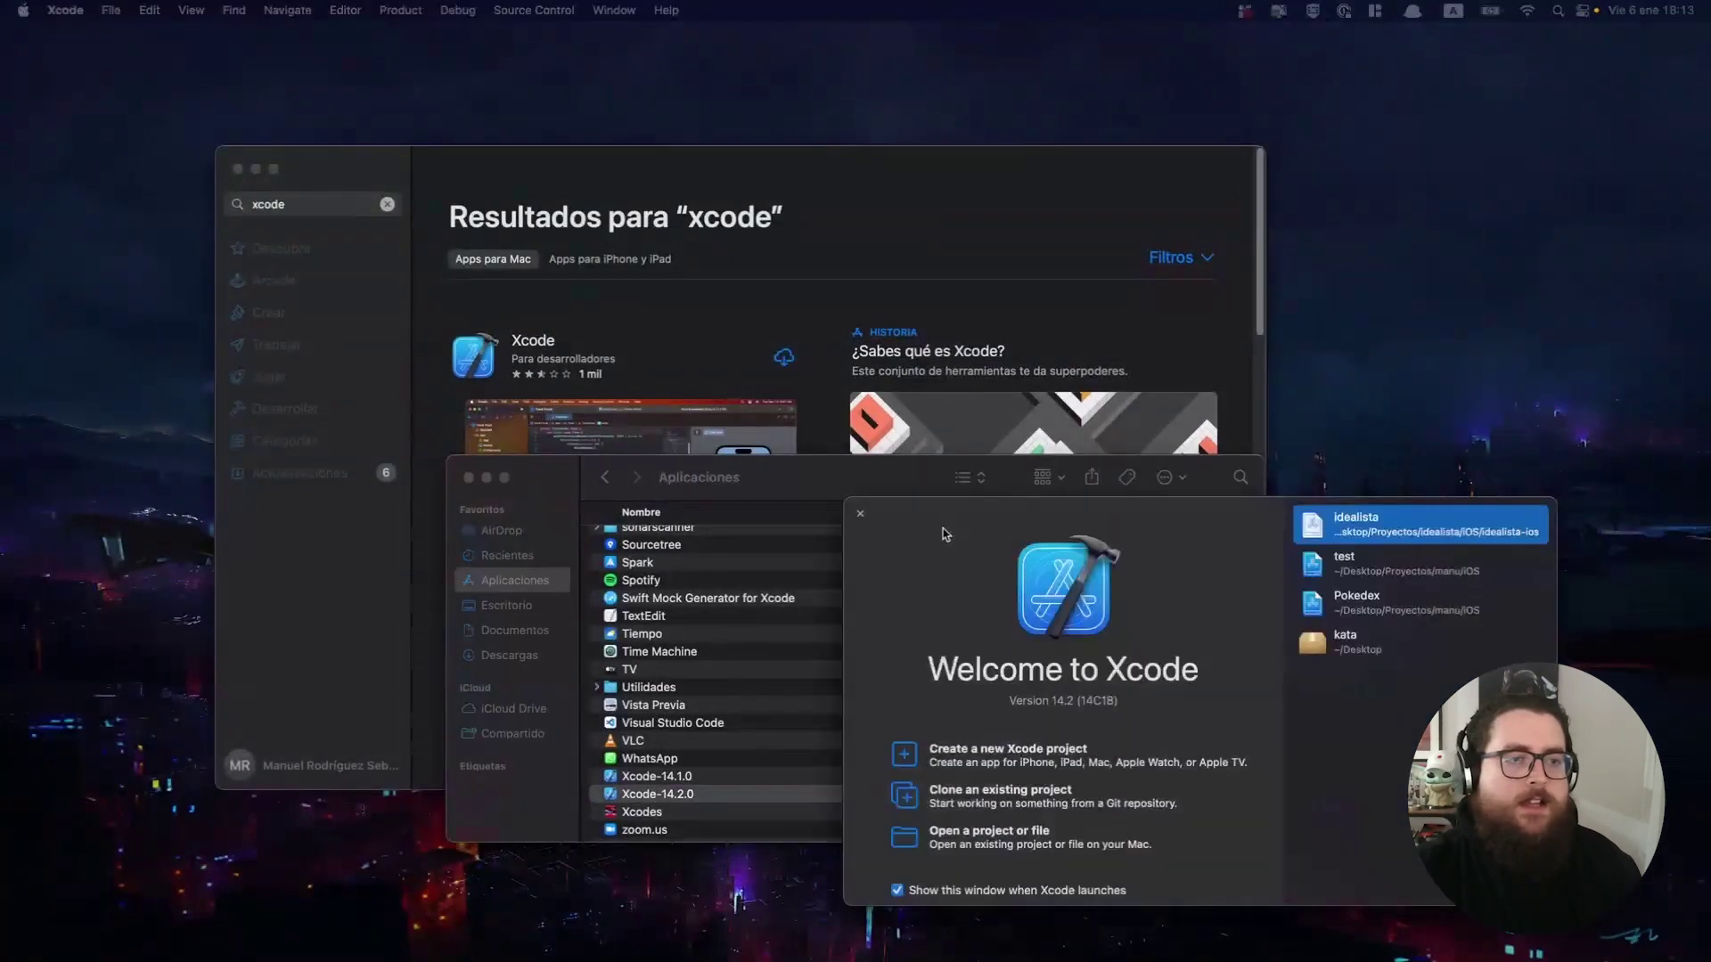
{"action": "left_click_drag", "start_coordinate": [942, 528], "coordinate": [579, 254]}
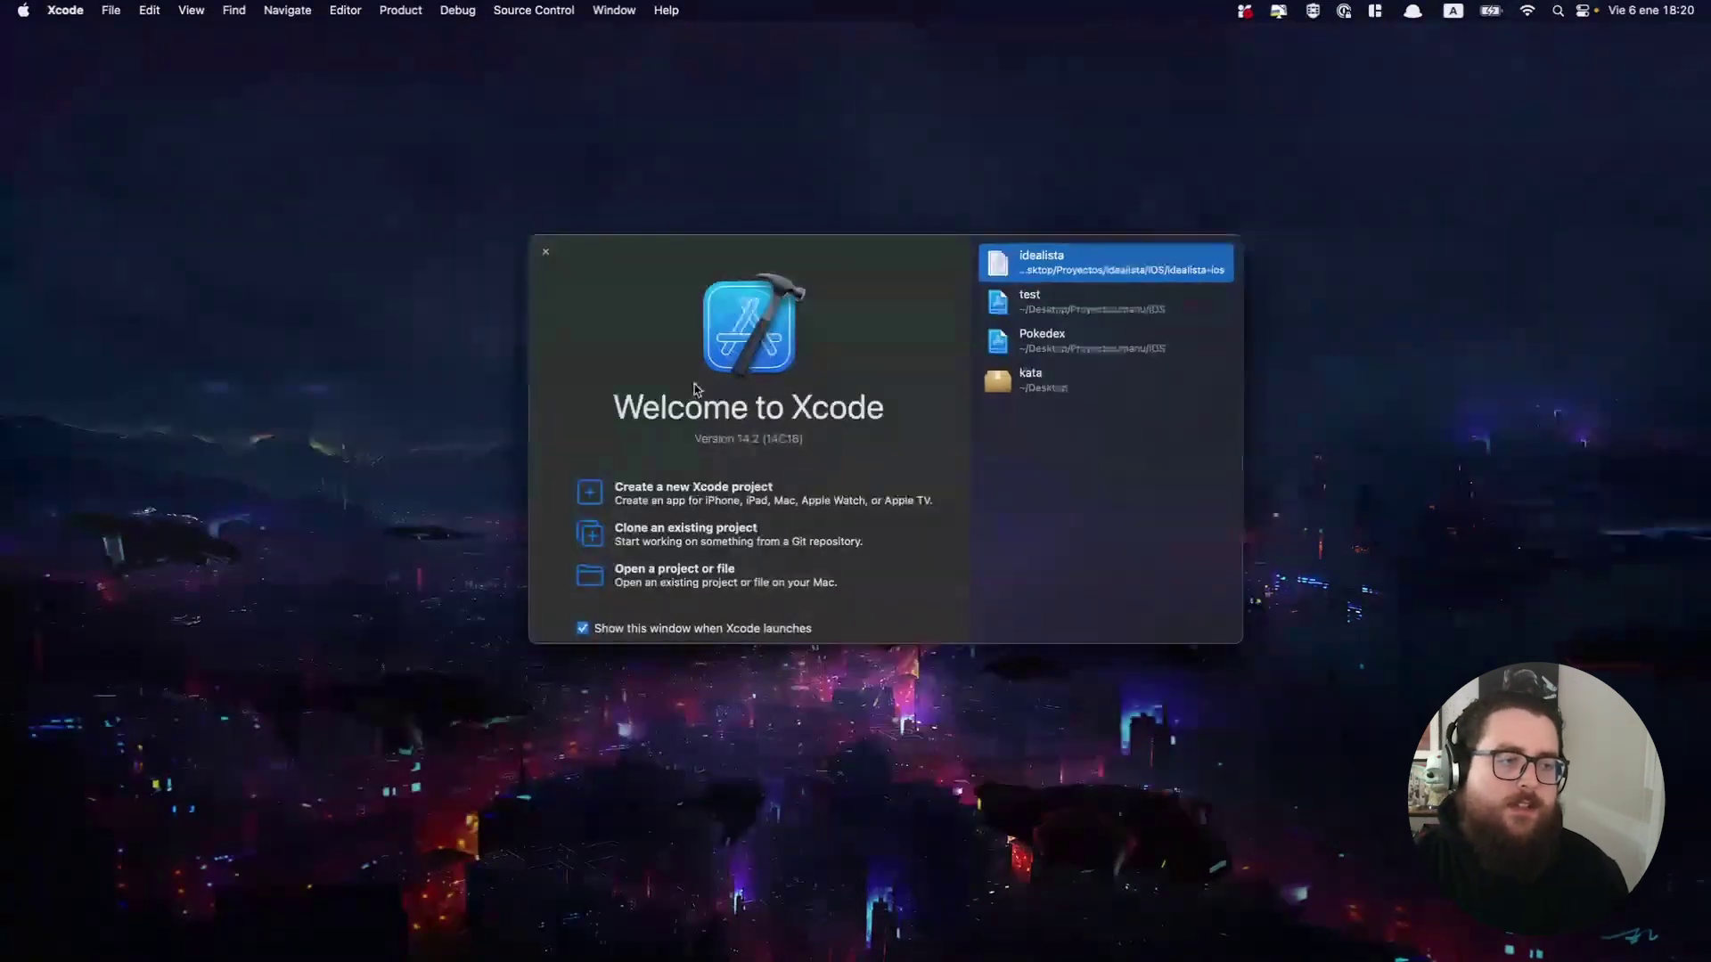
Start a new Xcode project from the iOS App template and set the product name to GarajeCode.
{"action": "left_click", "coordinate": [663, 504]}
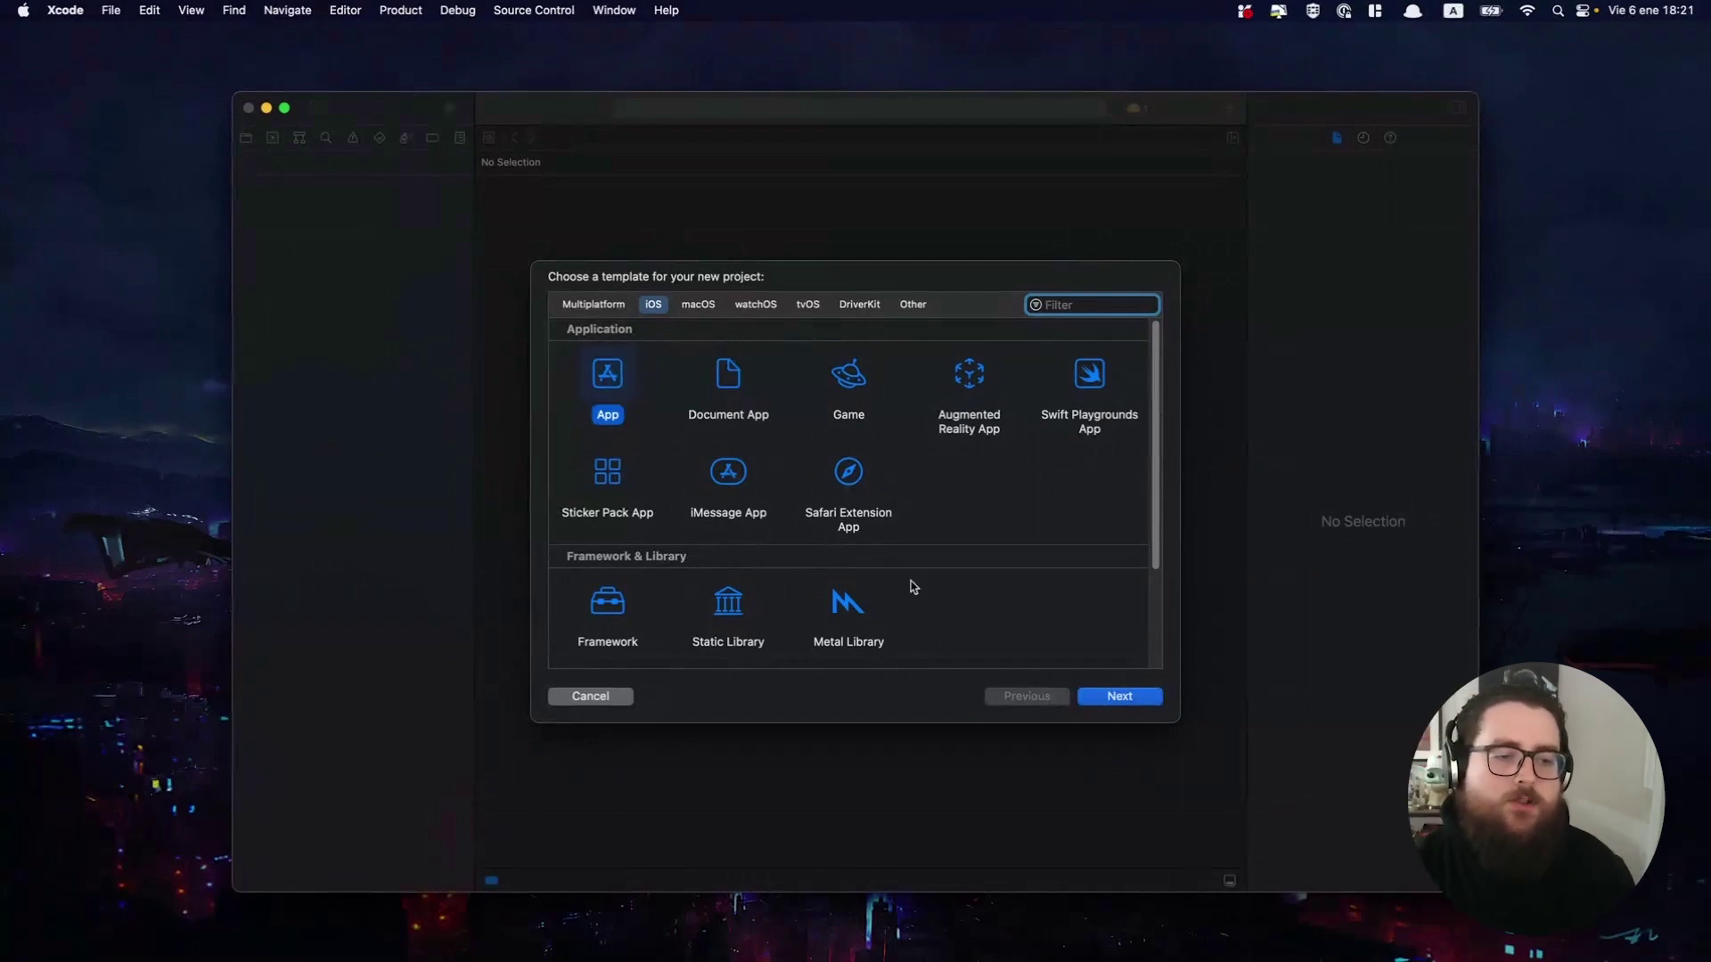
{"action": "left_click", "coordinate": [1106, 695]}
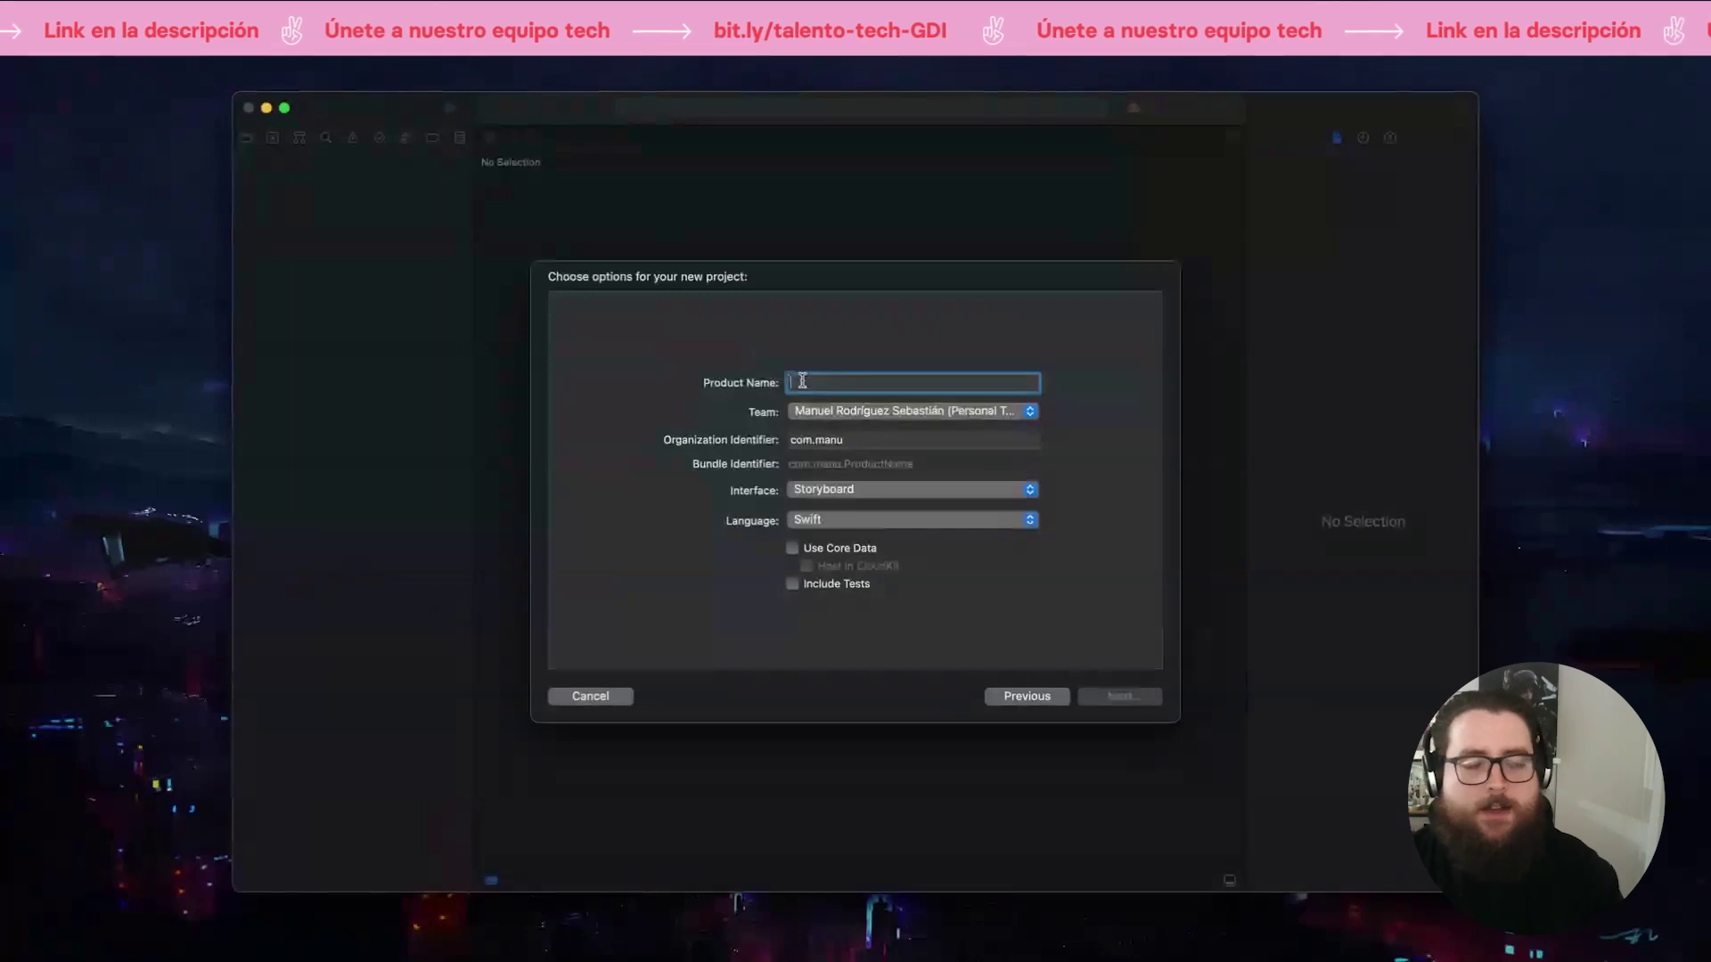
{"action": "type", "text": "GarajeCode"}
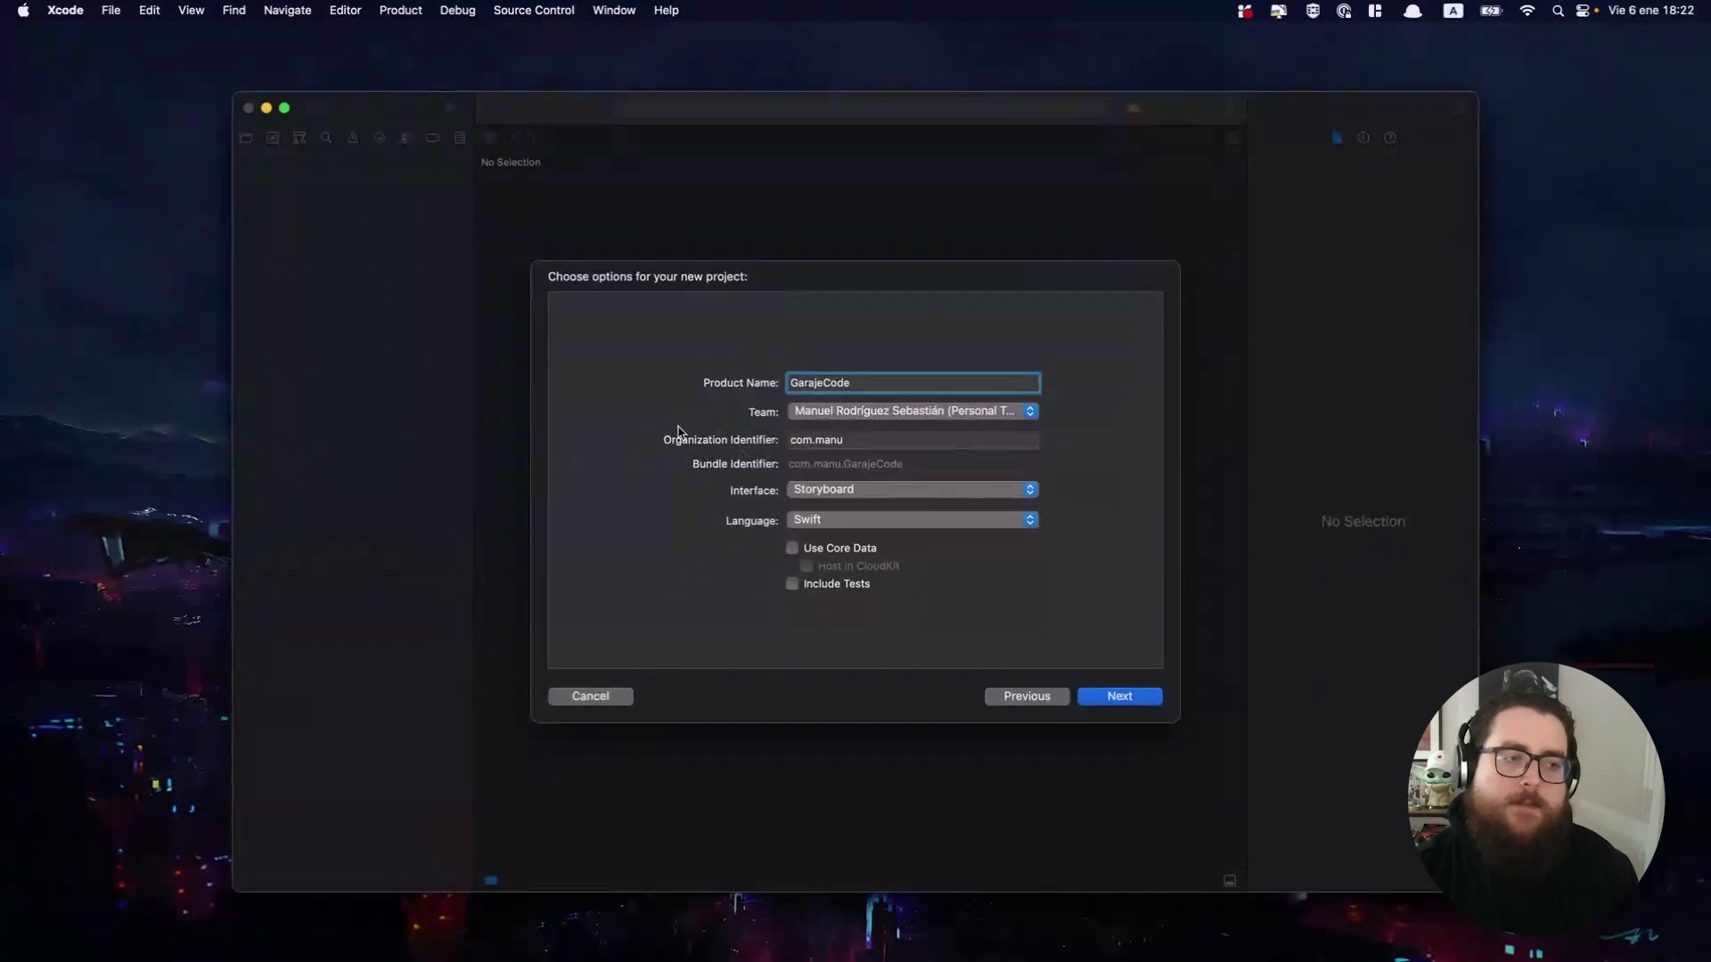
Keep the existing organization identifier and choose Storyboard as the interface and Swift as the language.
{"action": "left_click", "coordinate": [839, 443]}
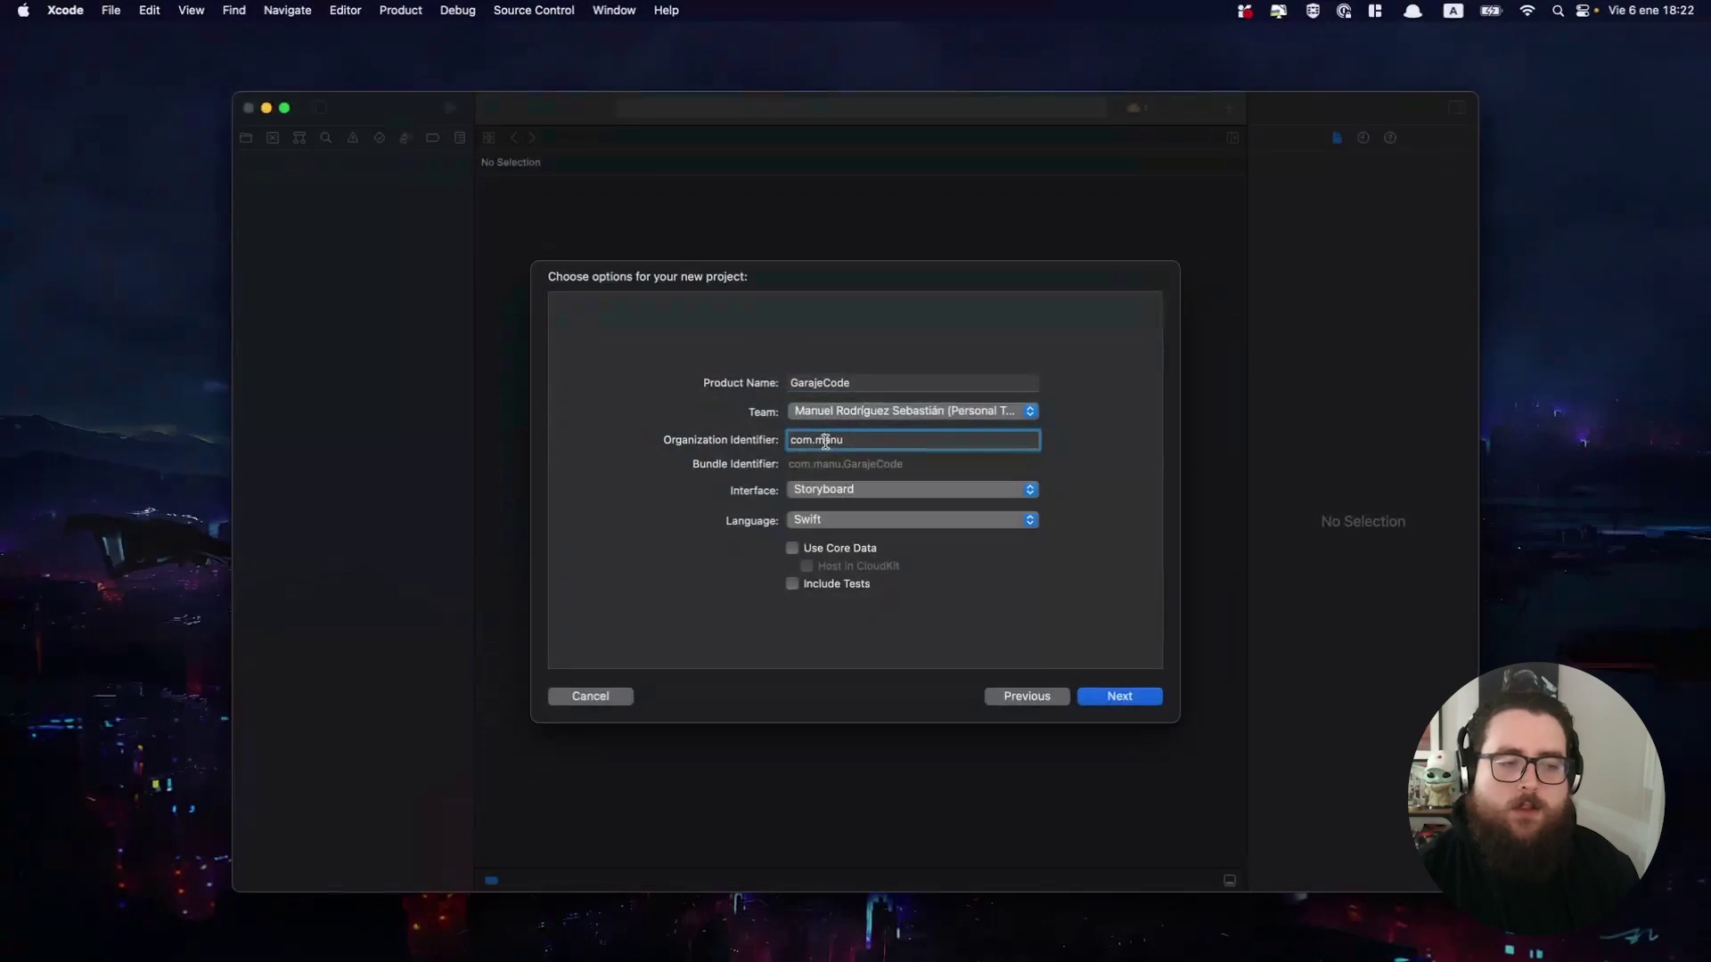
{"action": "triple_click", "coordinate": [830, 440]}
{"action": "left_click", "coordinate": [849, 444]}
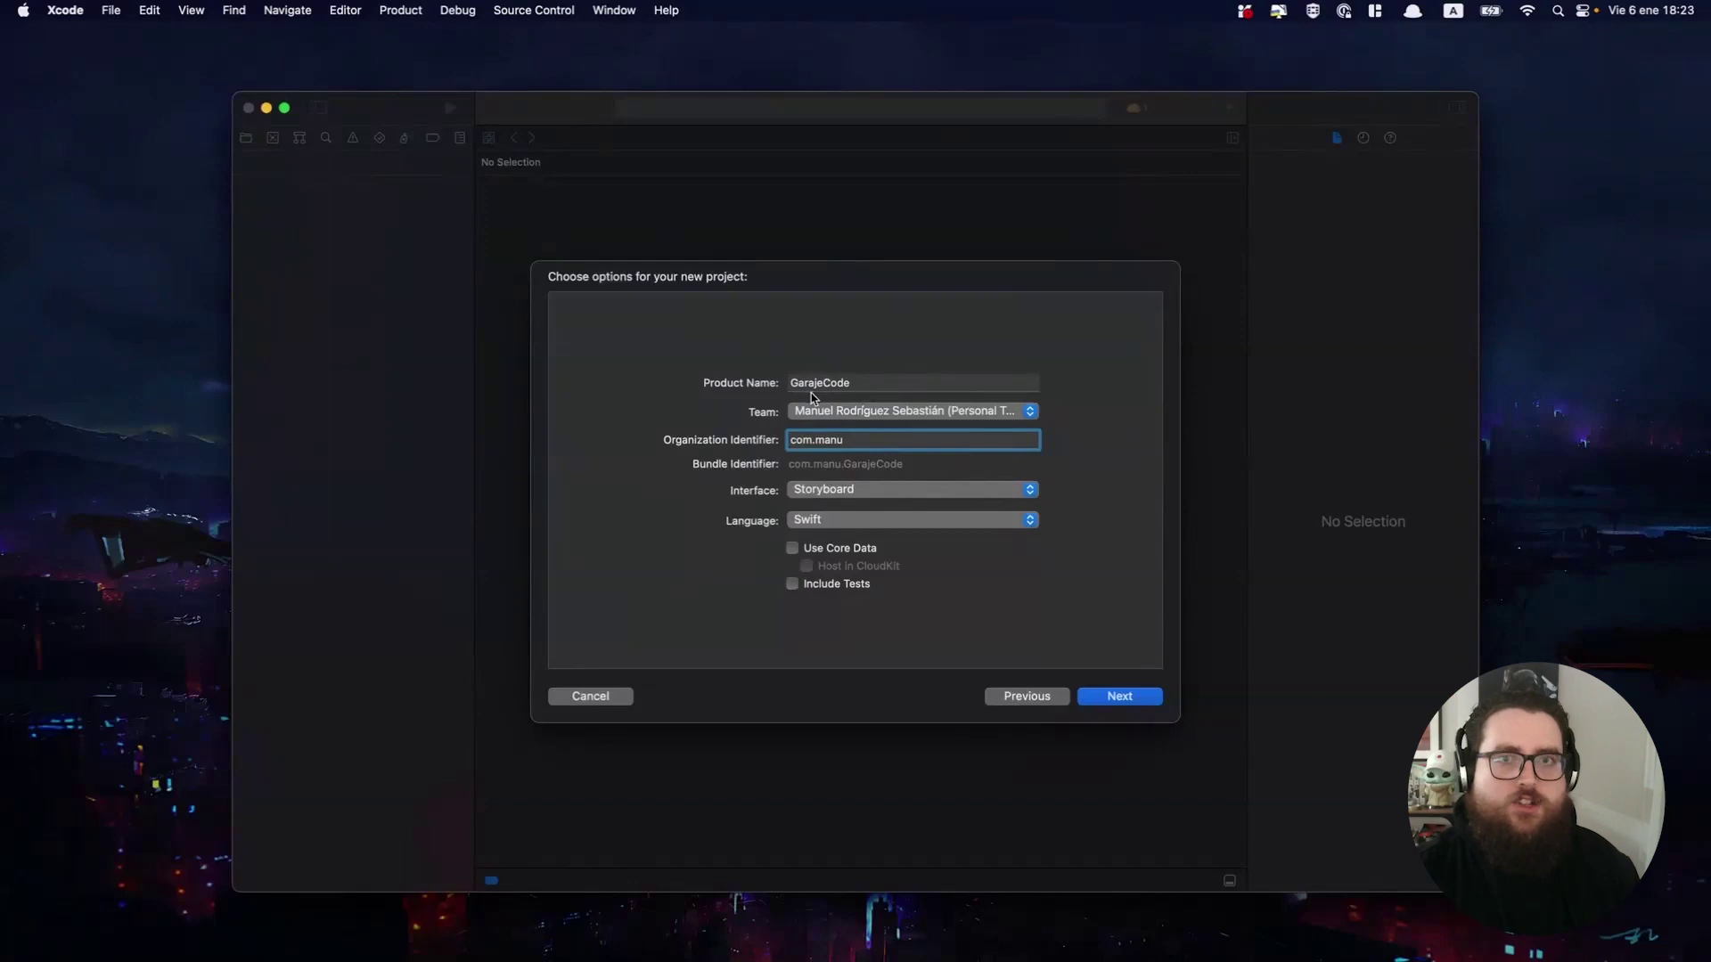
{"action": "left_click", "coordinate": [845, 496]}
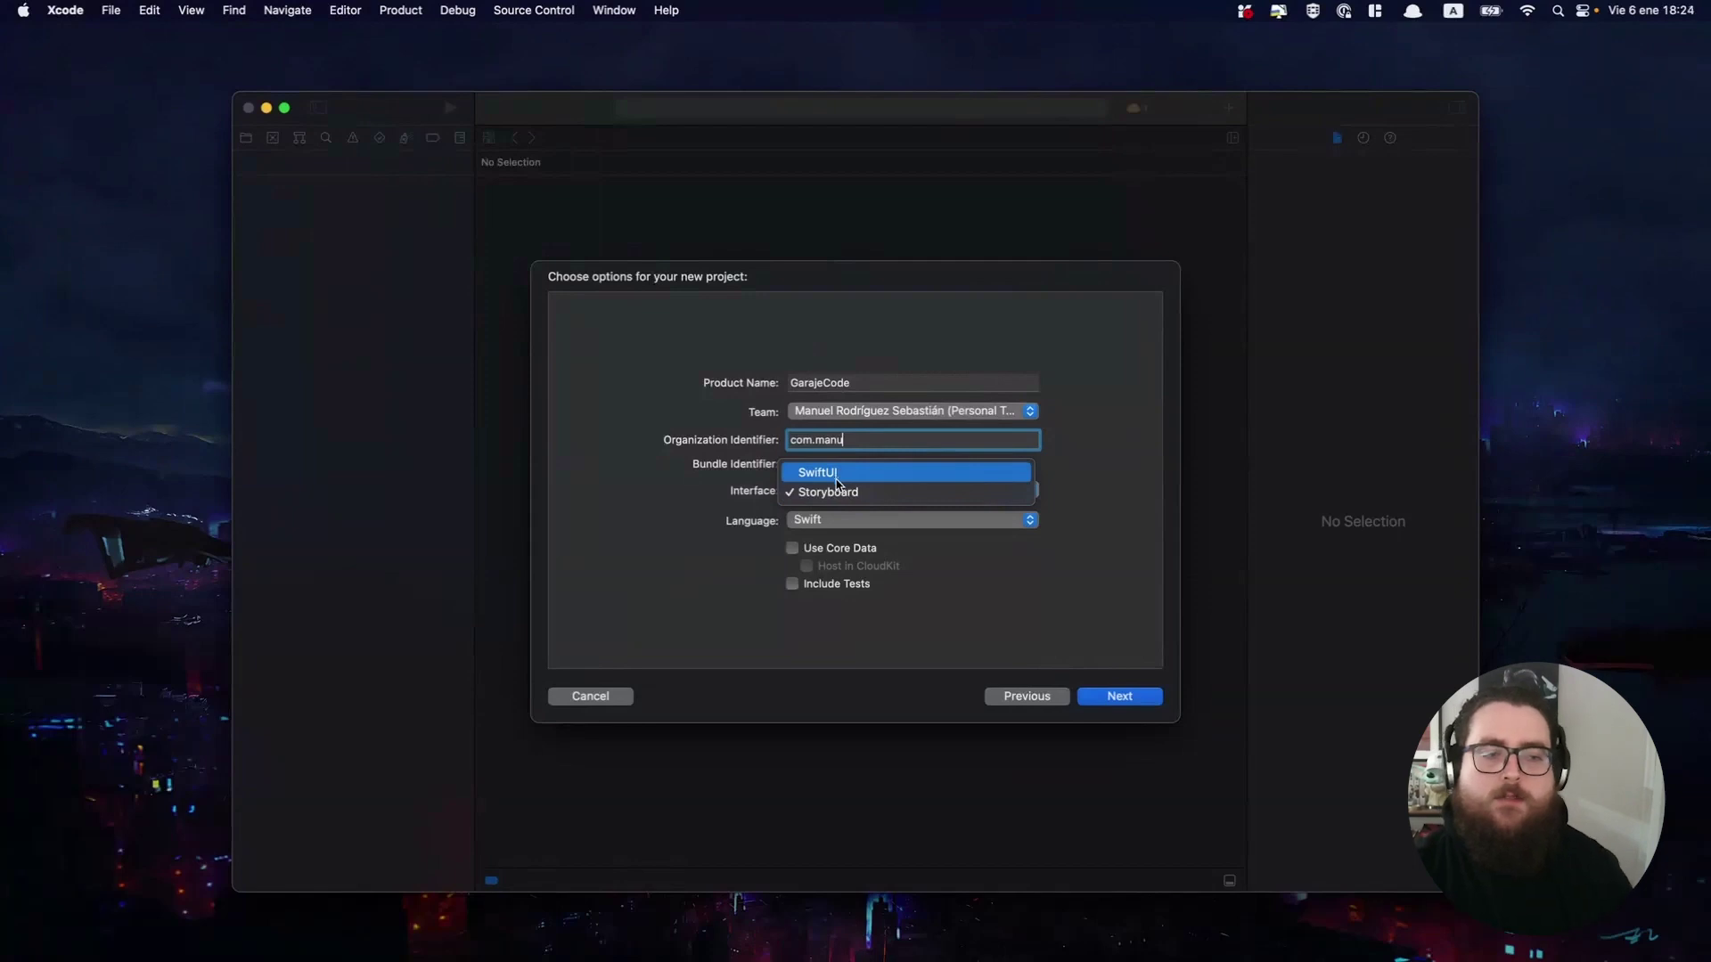
{"action": "left_click", "coordinate": [836, 489]}
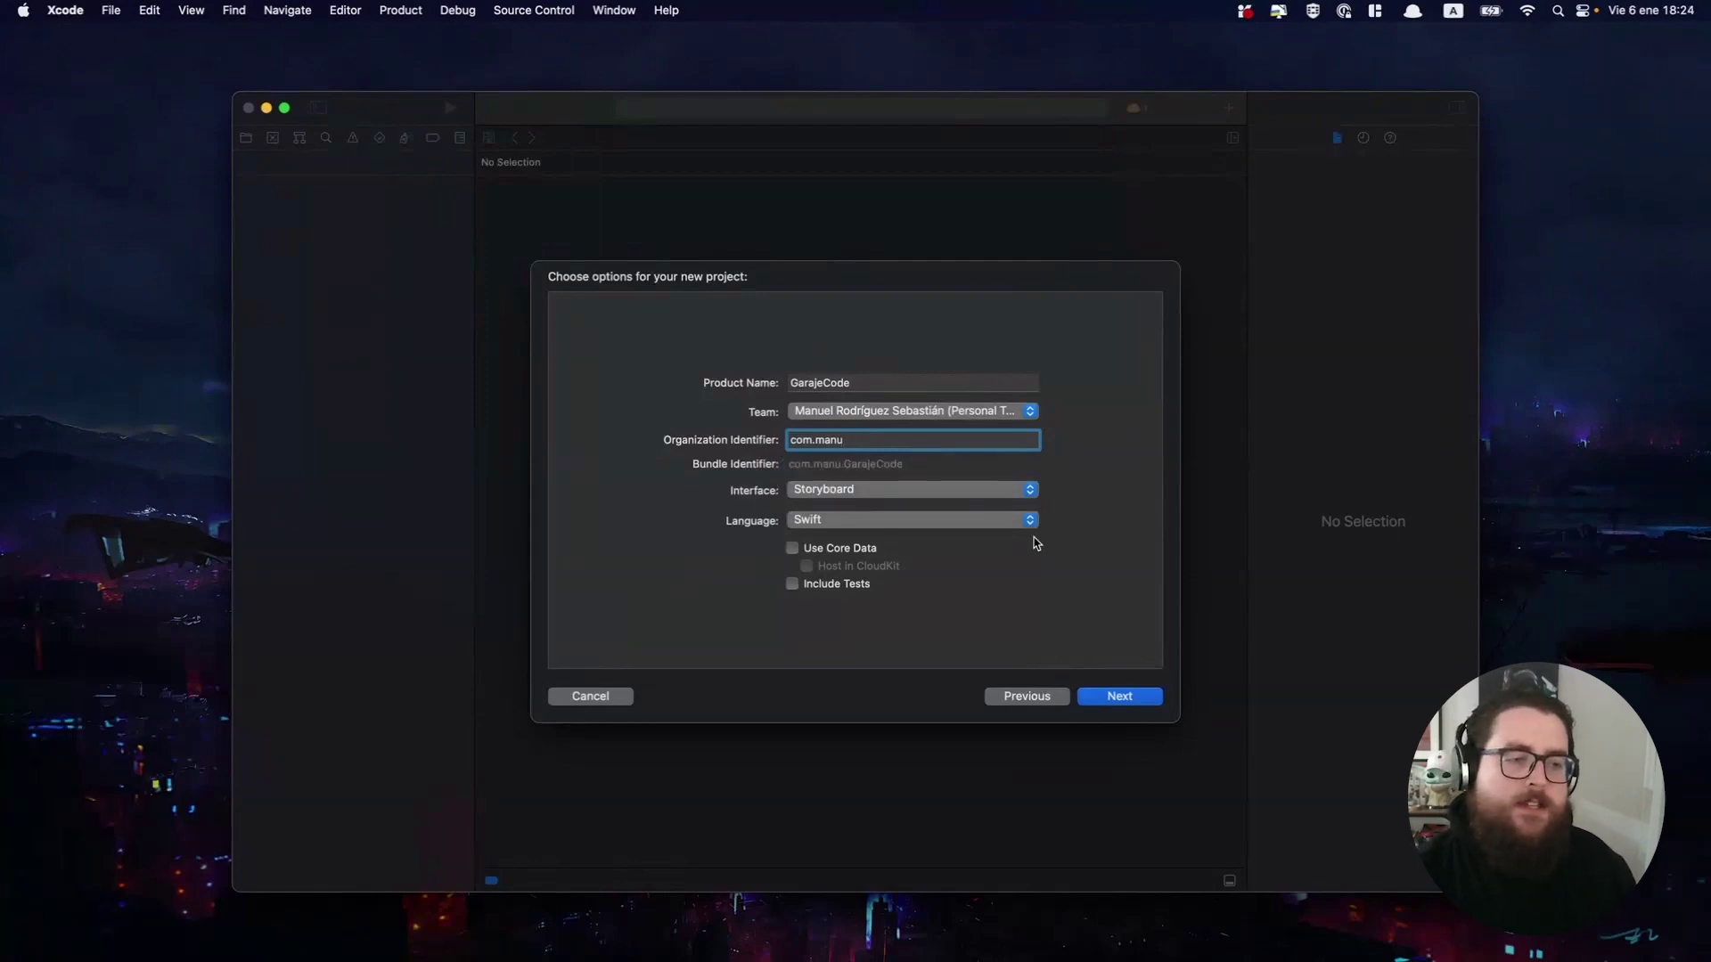
{"action": "left_click", "coordinate": [935, 524]}
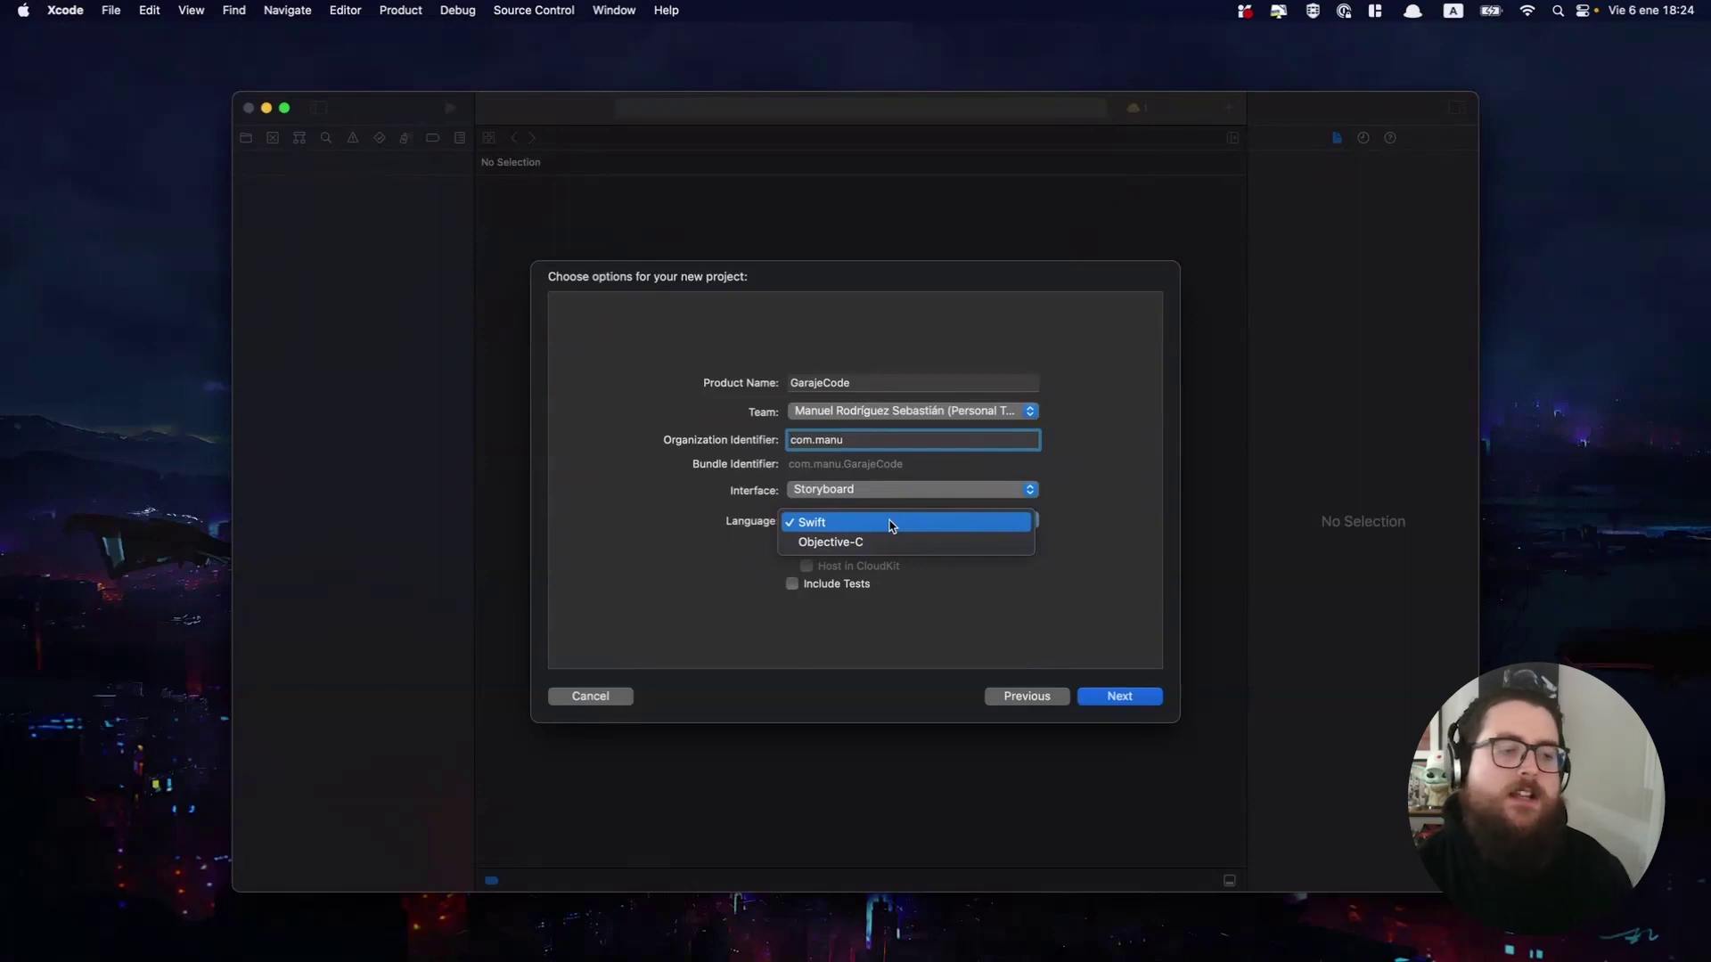
{"action": "left_click", "coordinate": [892, 526]}
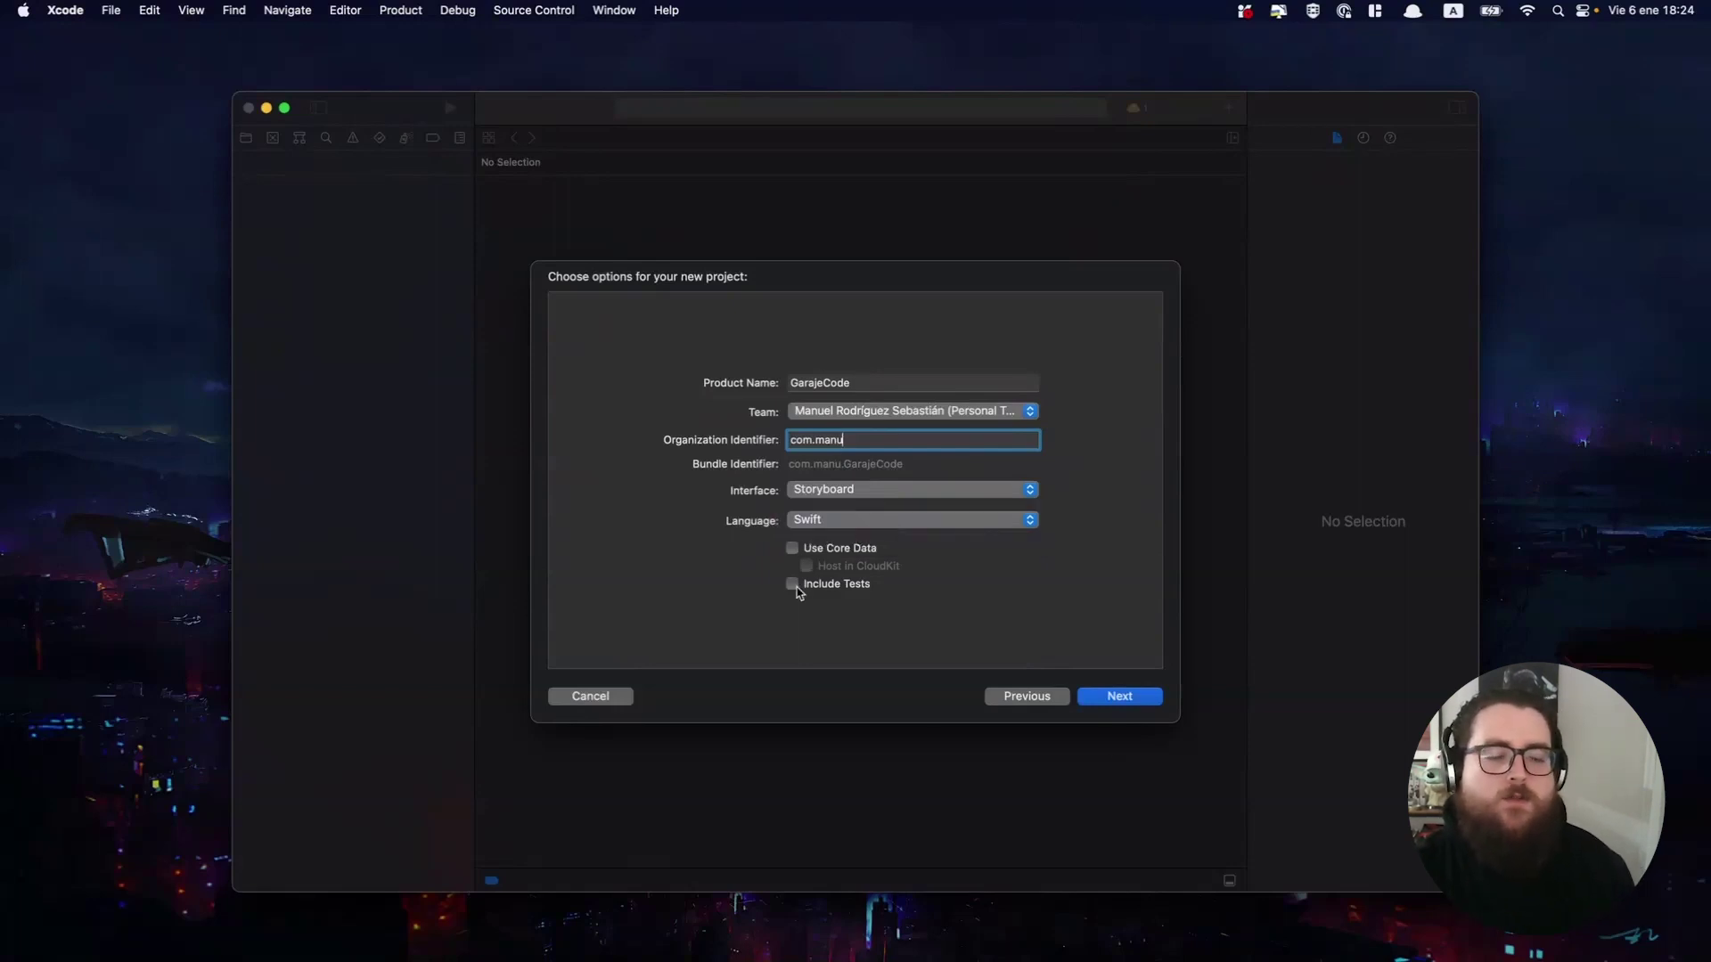
Accept the project options and create the project on the Desktop without a Git repository.
{"action": "left_click", "coordinate": [1119, 699]}
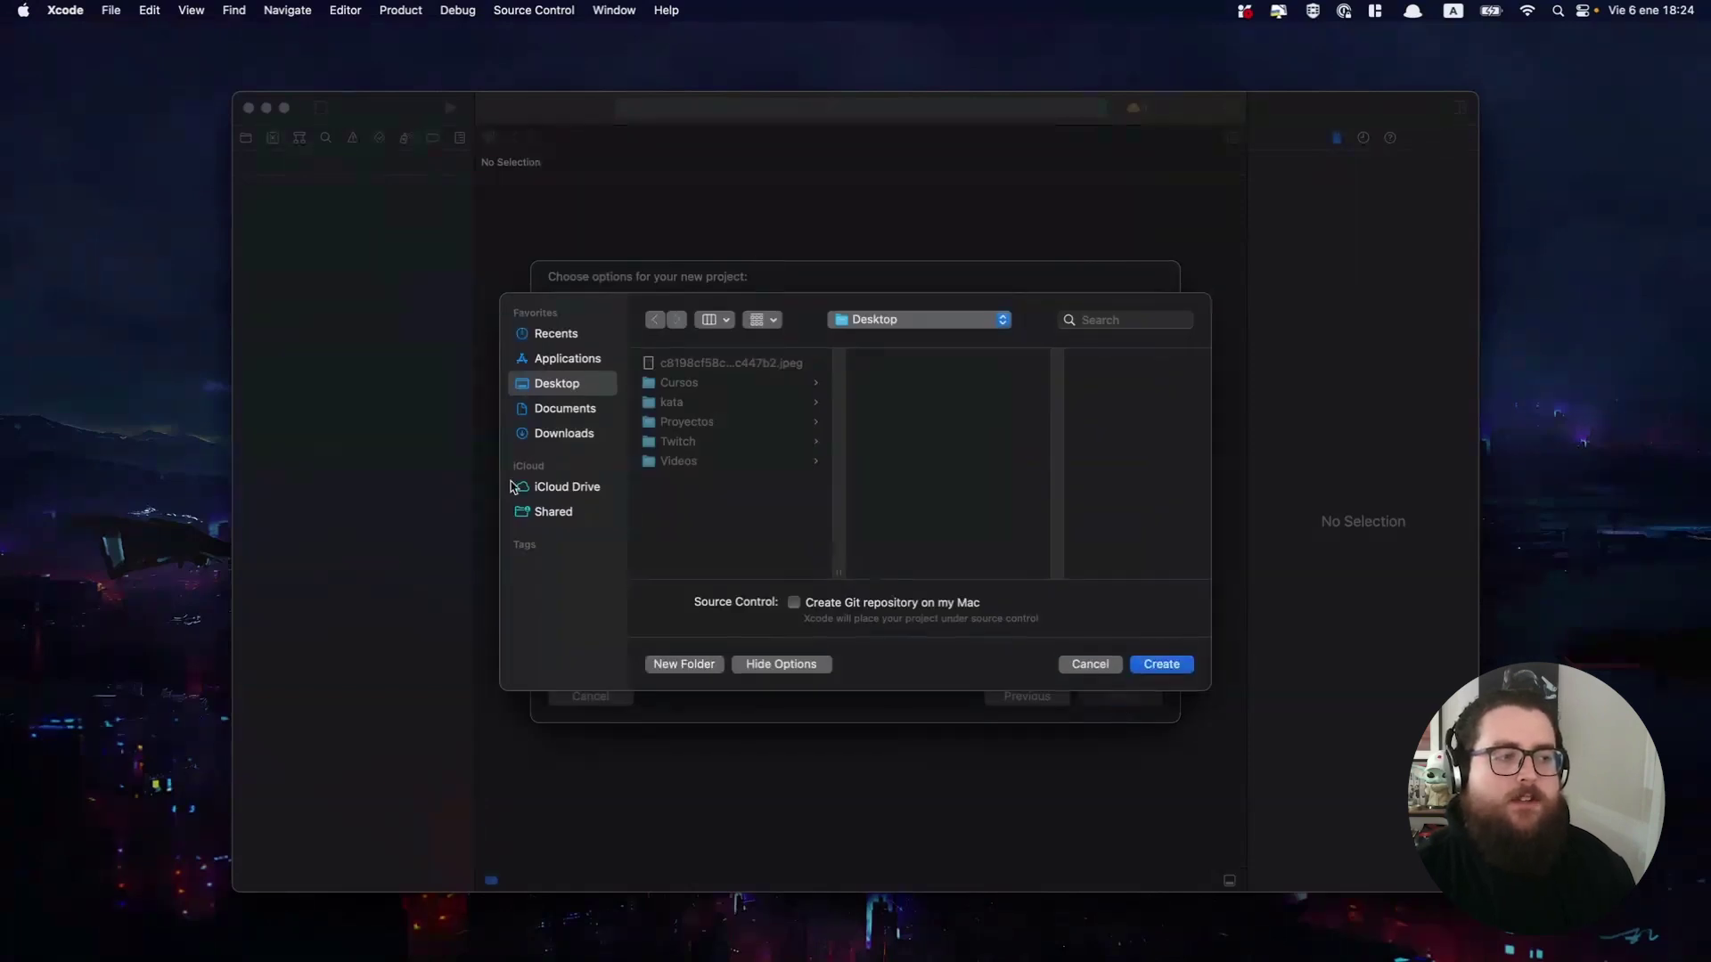
{"action": "left_click", "coordinate": [1165, 665]}
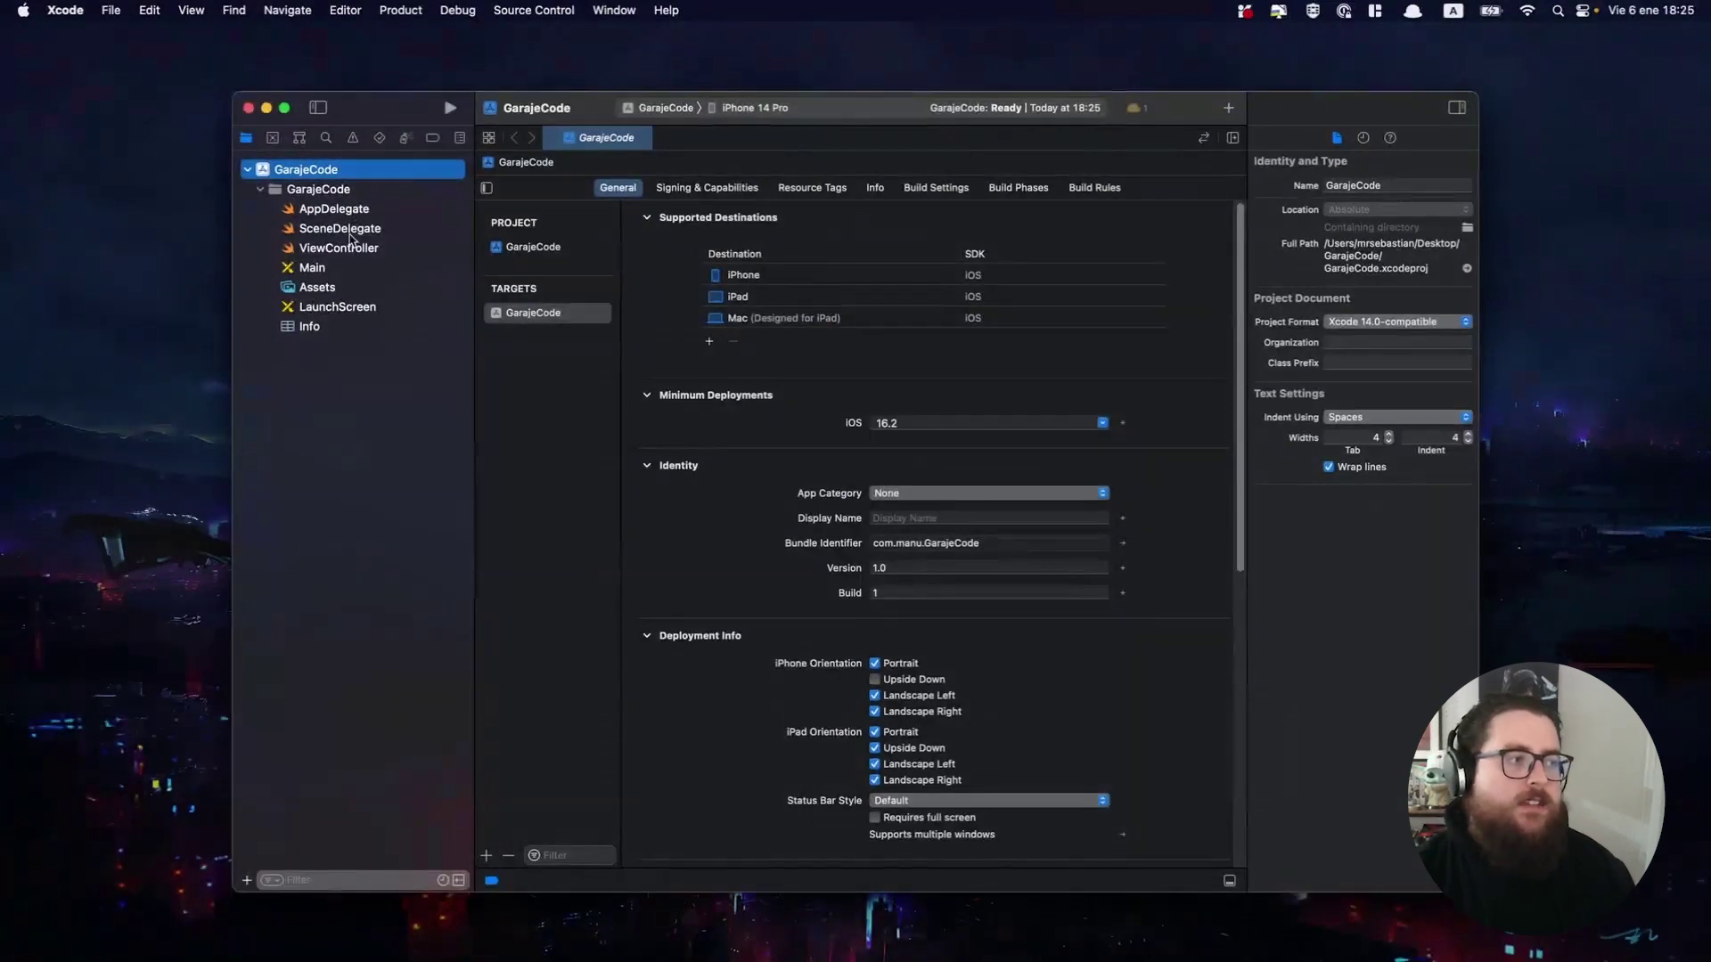
Open the SceneDelegate file and look through its scene lifecycle methods.
{"action": "left_click", "coordinate": [355, 230]}
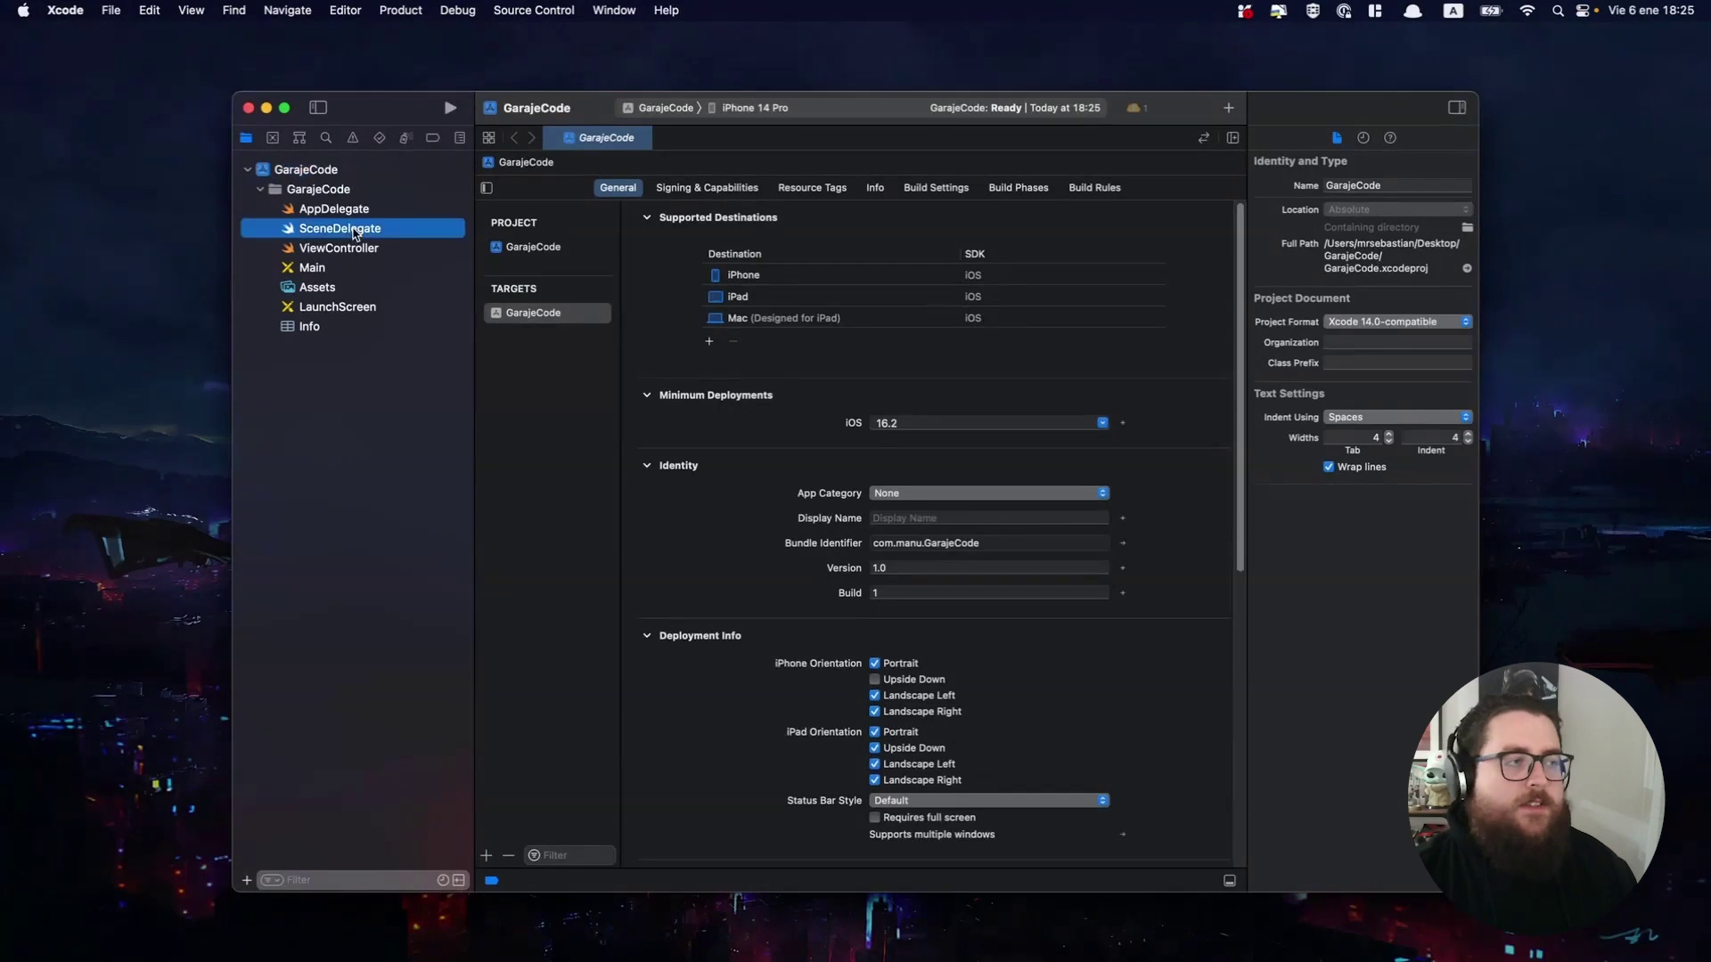
{"action": "scroll", "coordinate": [762, 335], "scroll_direction": "down", "scroll_amount": 5}
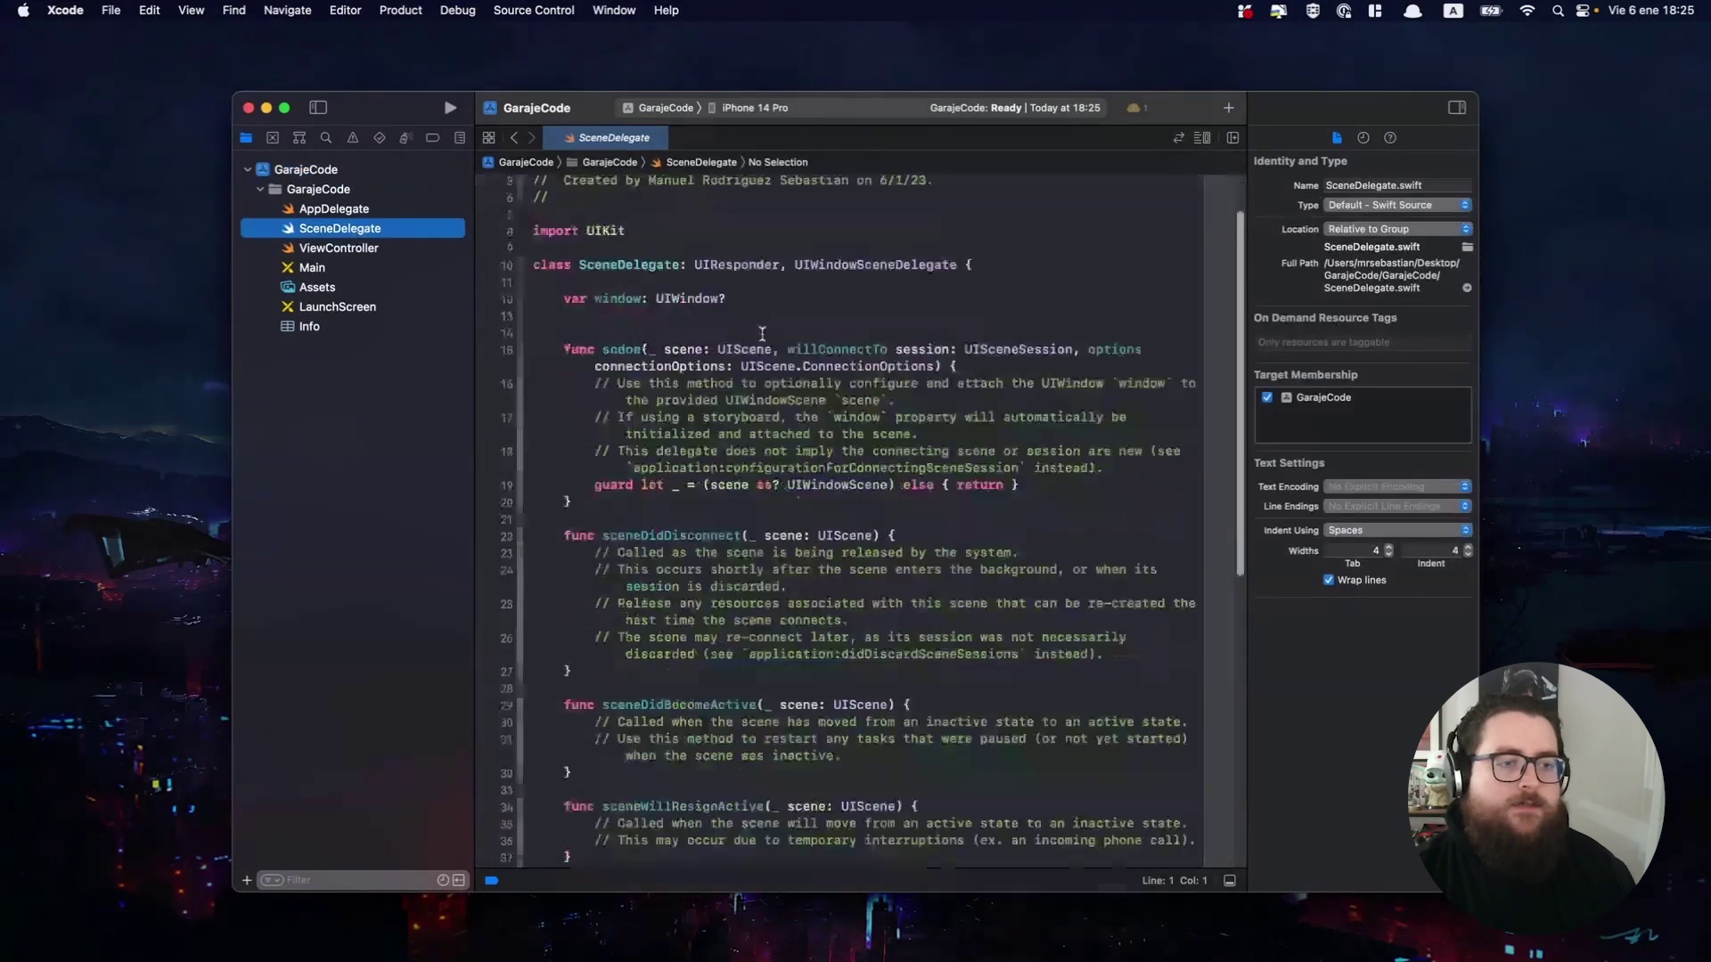
{"action": "scroll", "coordinate": [762, 336], "scroll_direction": "down", "scroll_amount": 8}
{"action": "scroll", "coordinate": [757, 334], "scroll_direction": "up", "scroll_amount": 10}
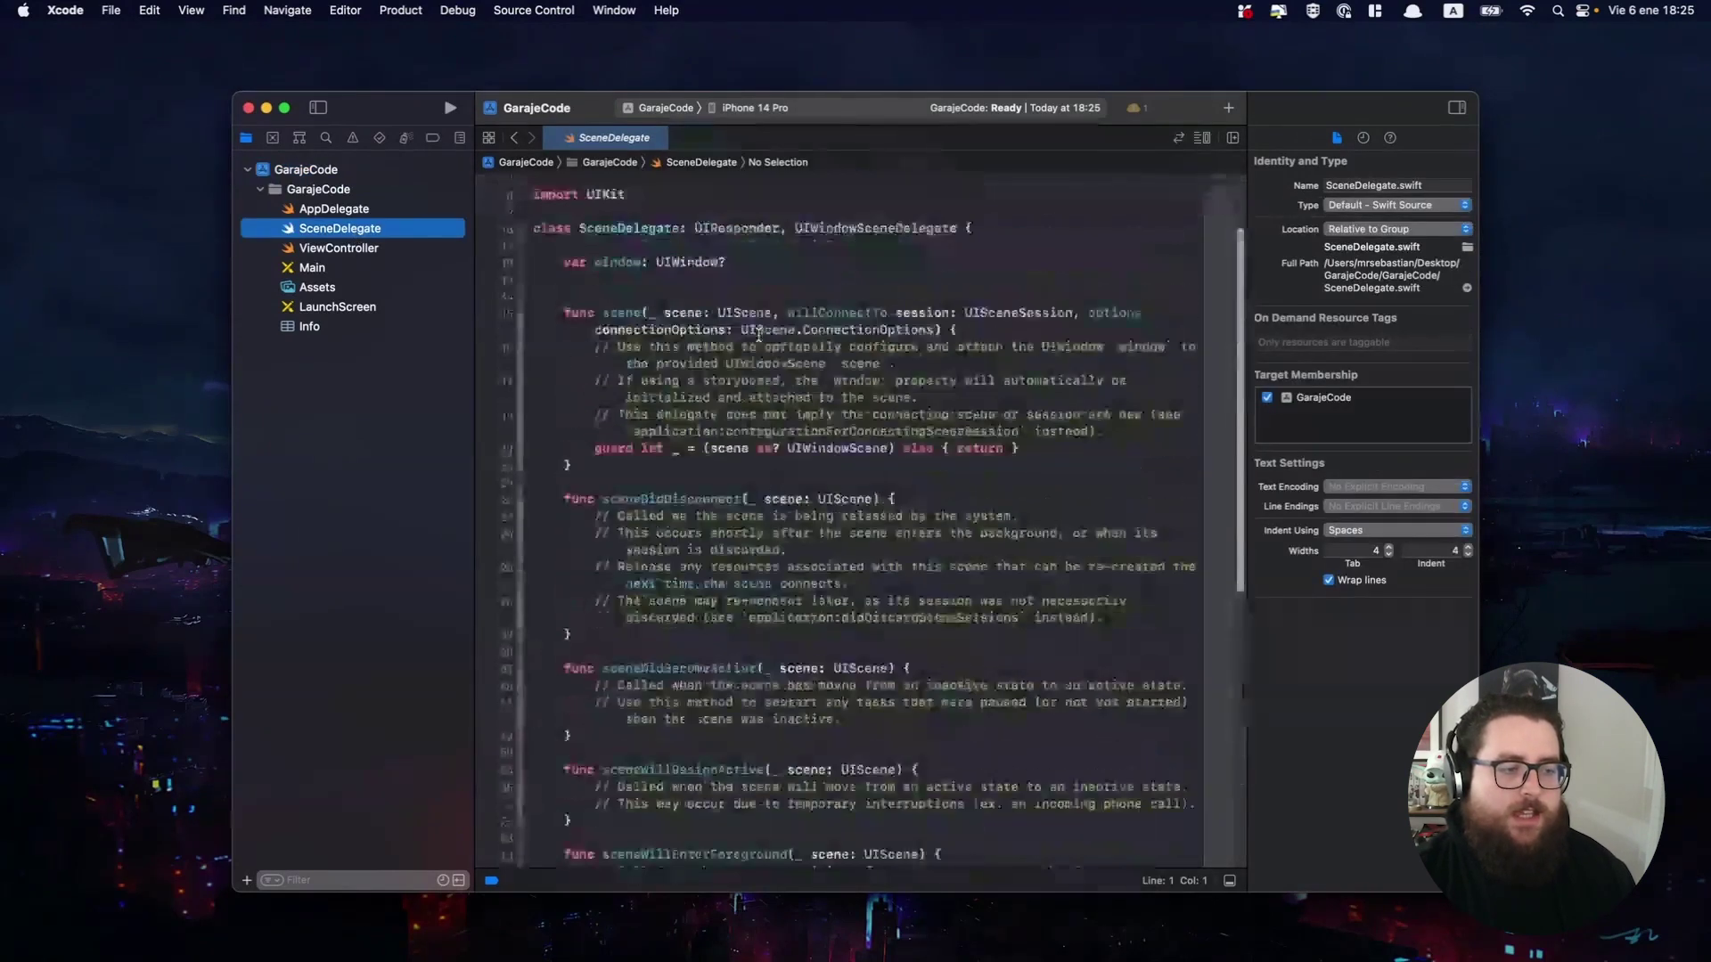
Return to the GarajeCode project's general settings and examine the iOS versions available as minimum deployment target.
{"action": "left_click", "coordinate": [325, 171]}
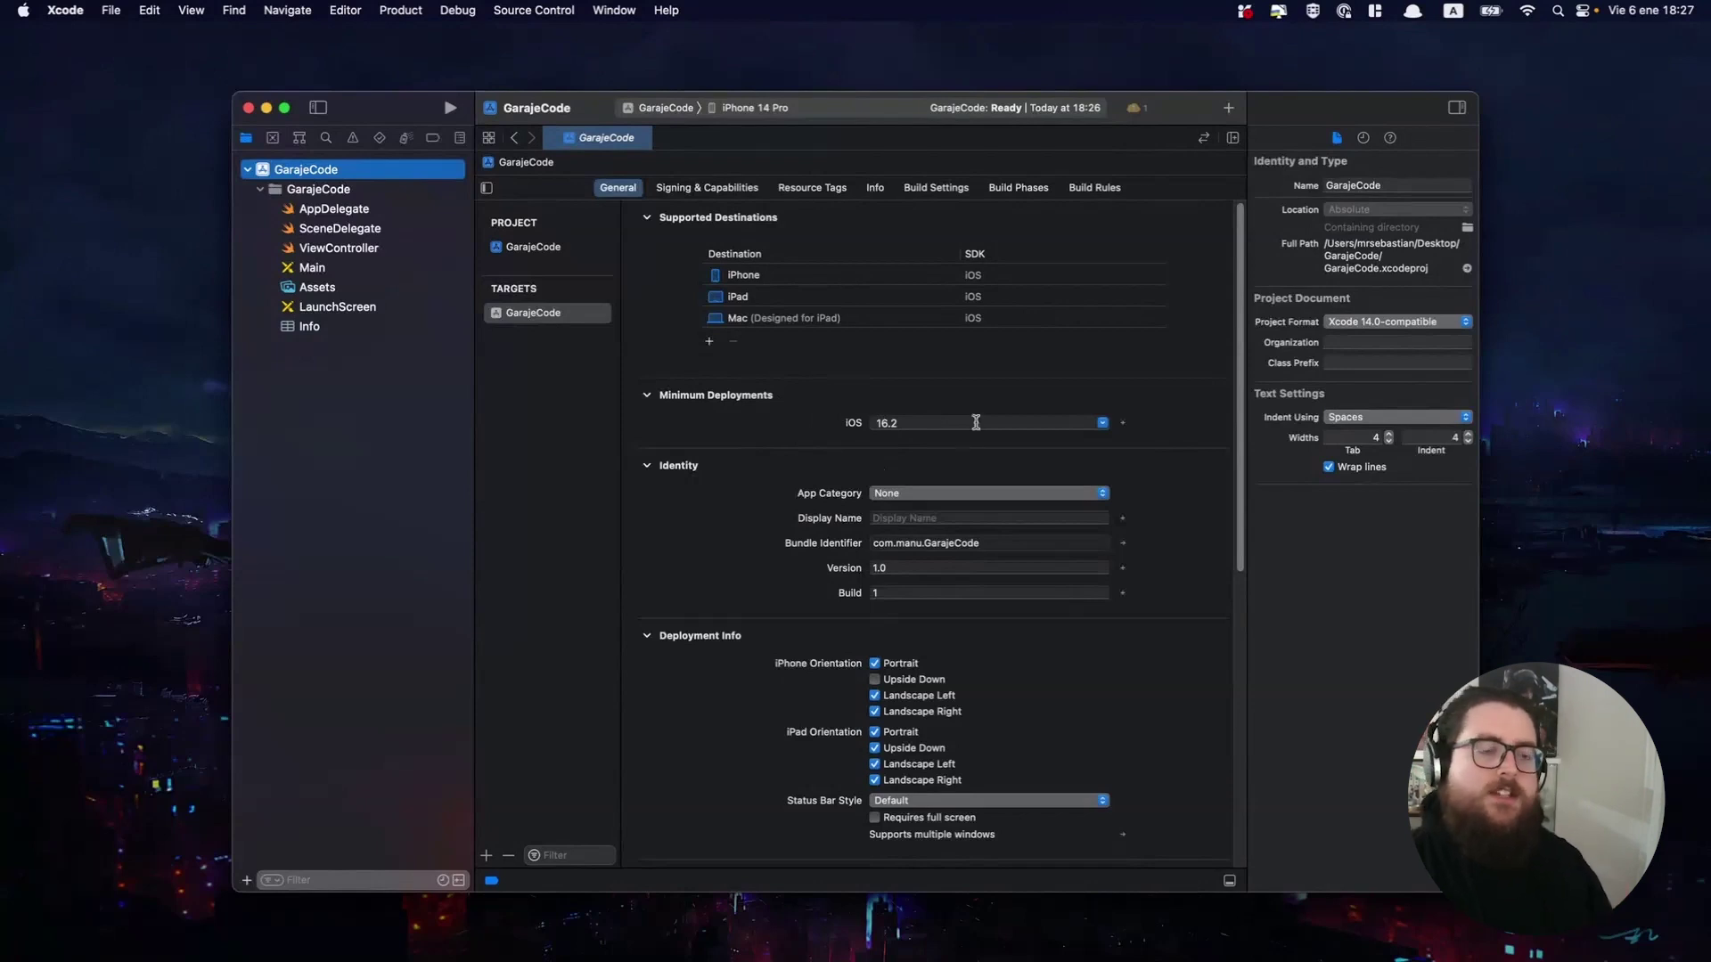
{"action": "left_click", "coordinate": [1103, 424]}
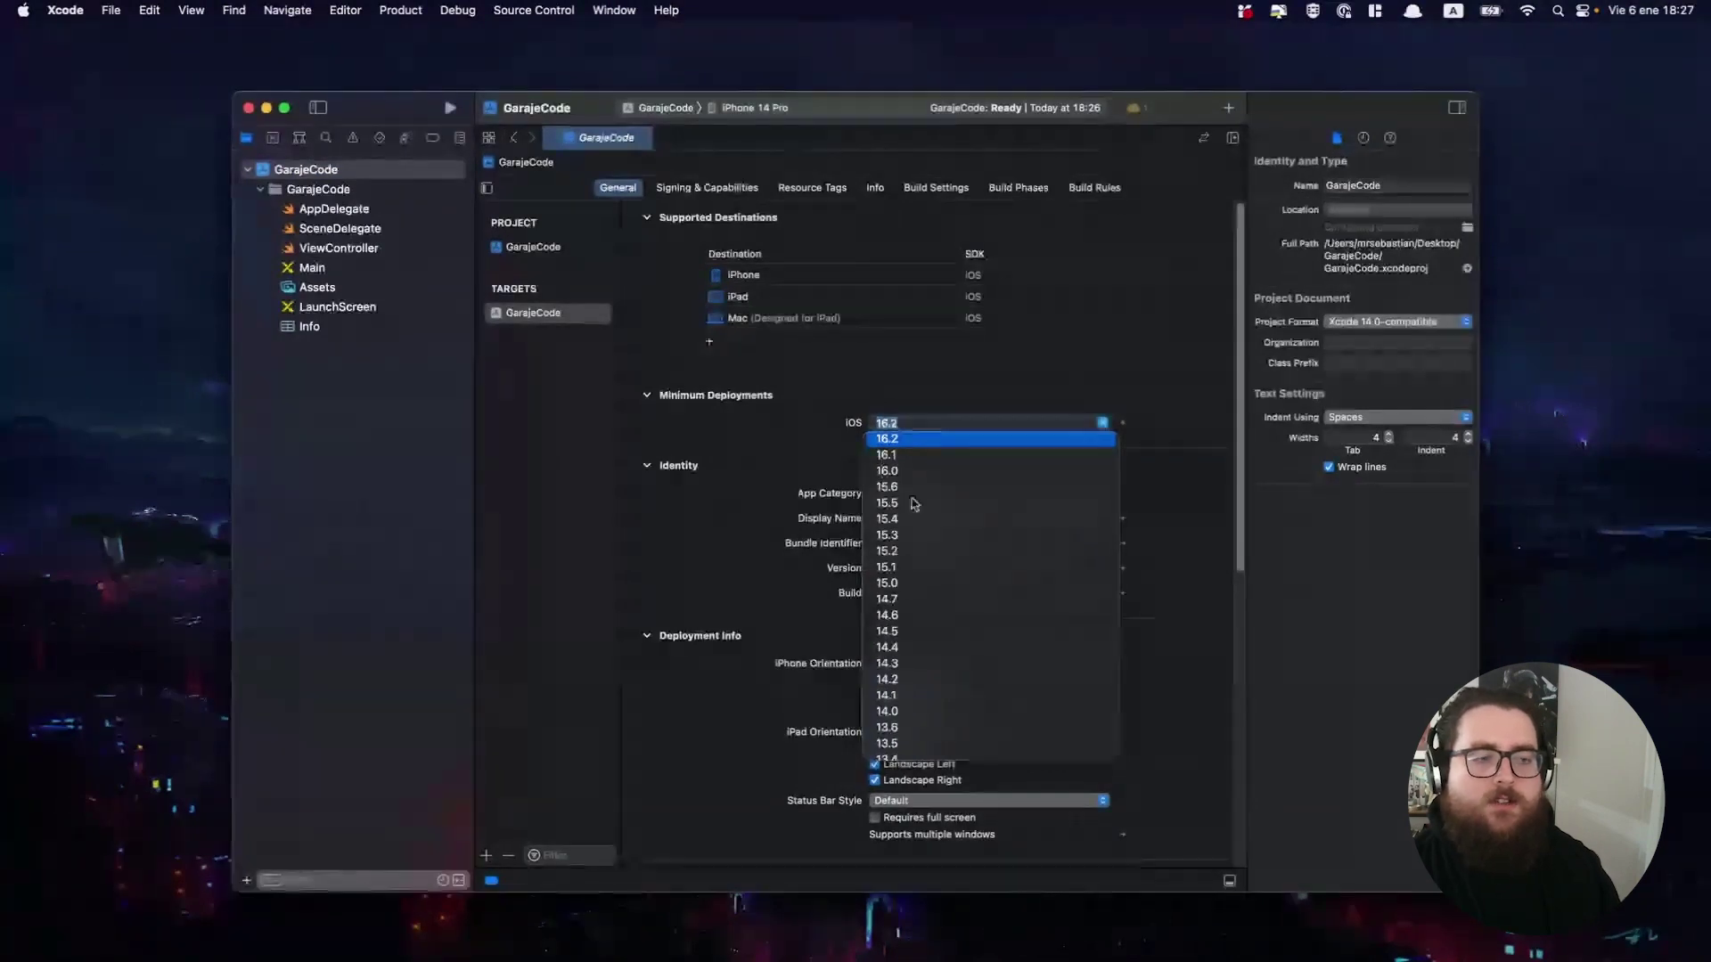
{"action": "left_click", "coordinate": [1173, 426]}
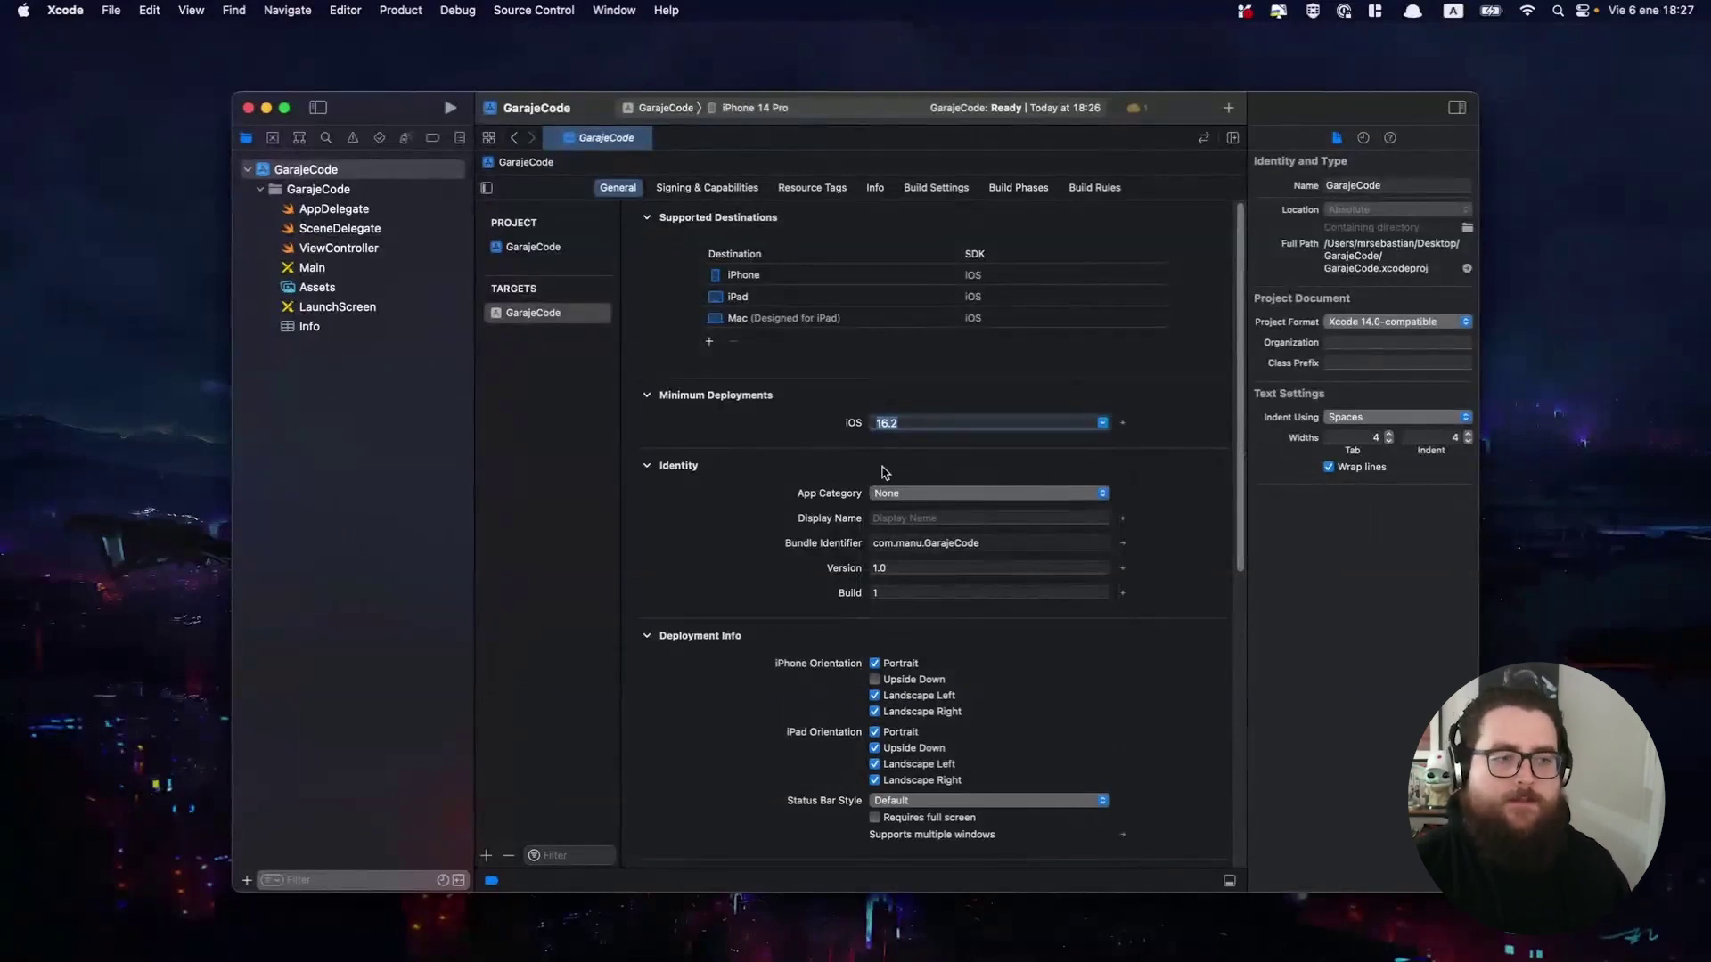
Examine the available app categories, the display name field and the deployment orientation settings of the GarajeCode target.
{"action": "left_click", "coordinate": [930, 494]}
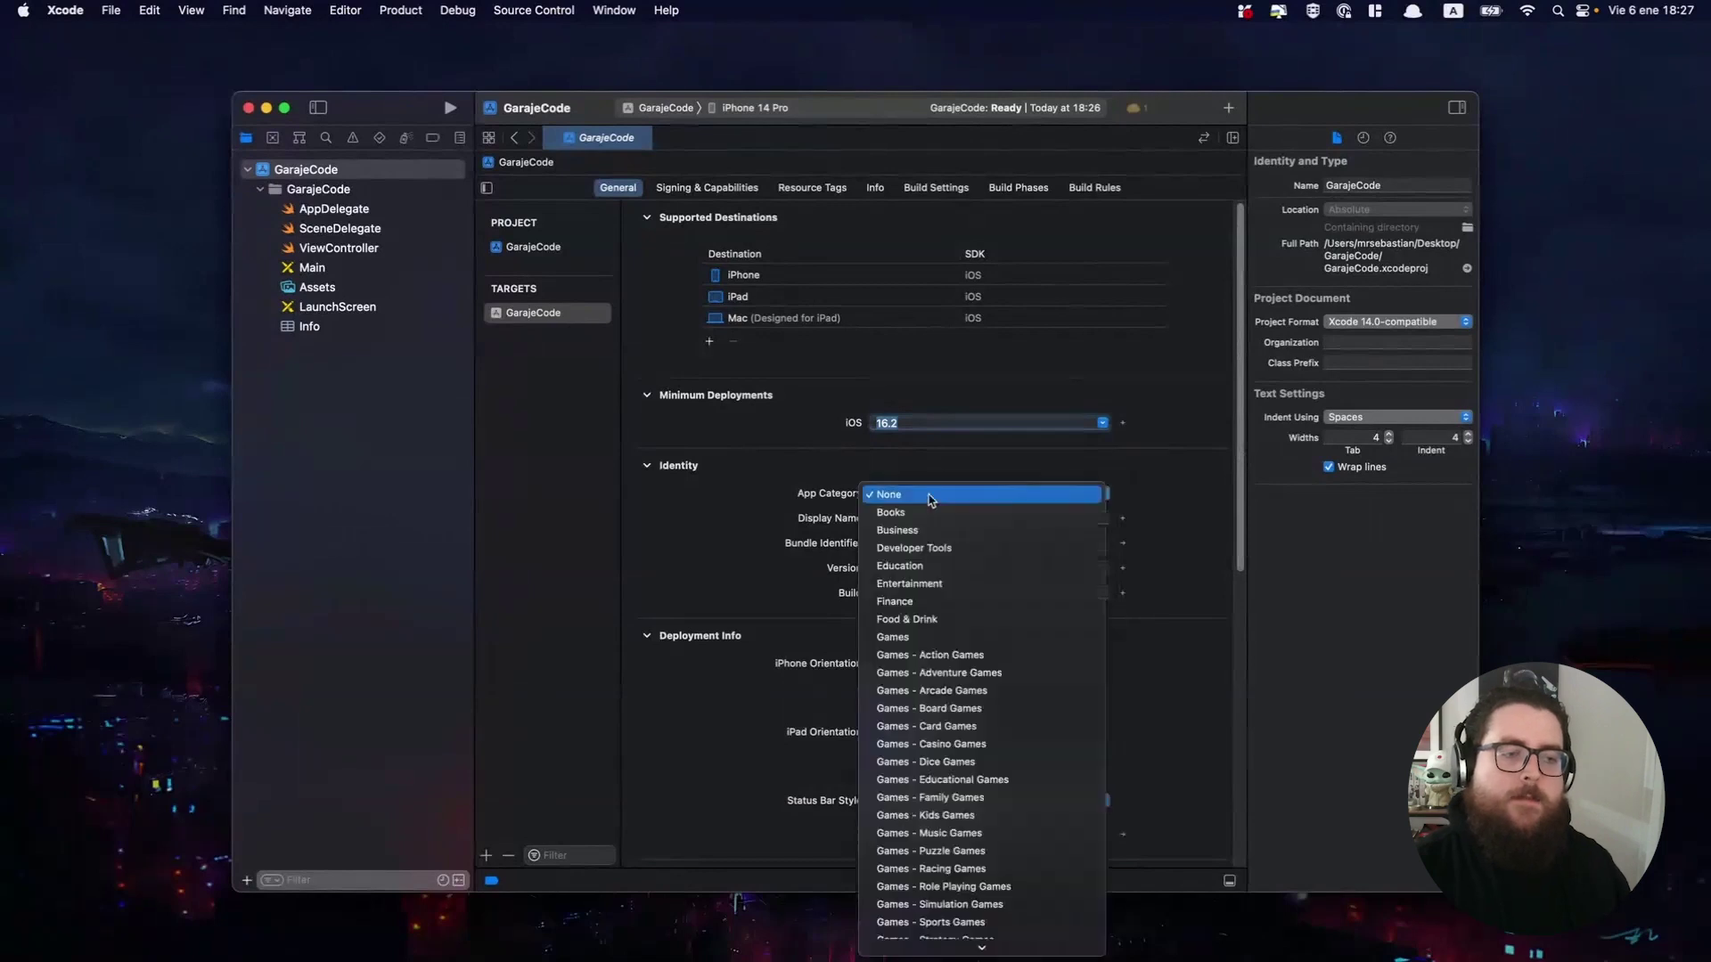
{"action": "scroll", "coordinate": [936, 659], "scroll_direction": "down", "scroll_amount": 5}
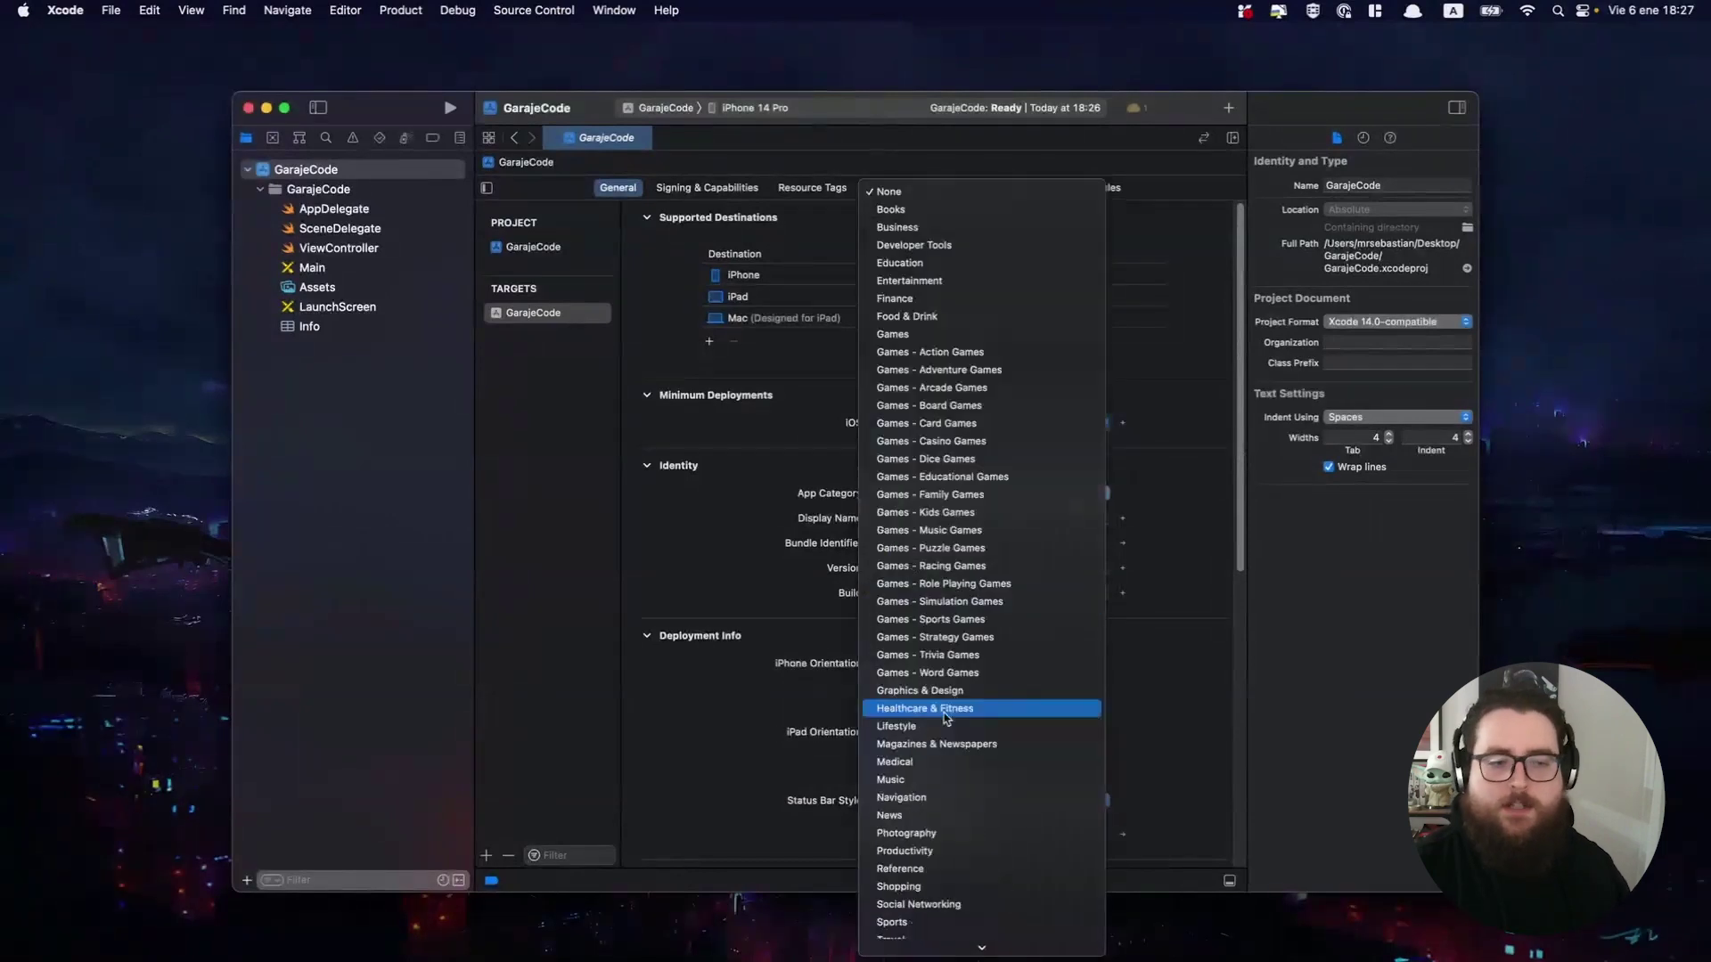
{"action": "scroll", "coordinate": [947, 718], "scroll_direction": "down", "scroll_amount": 3}
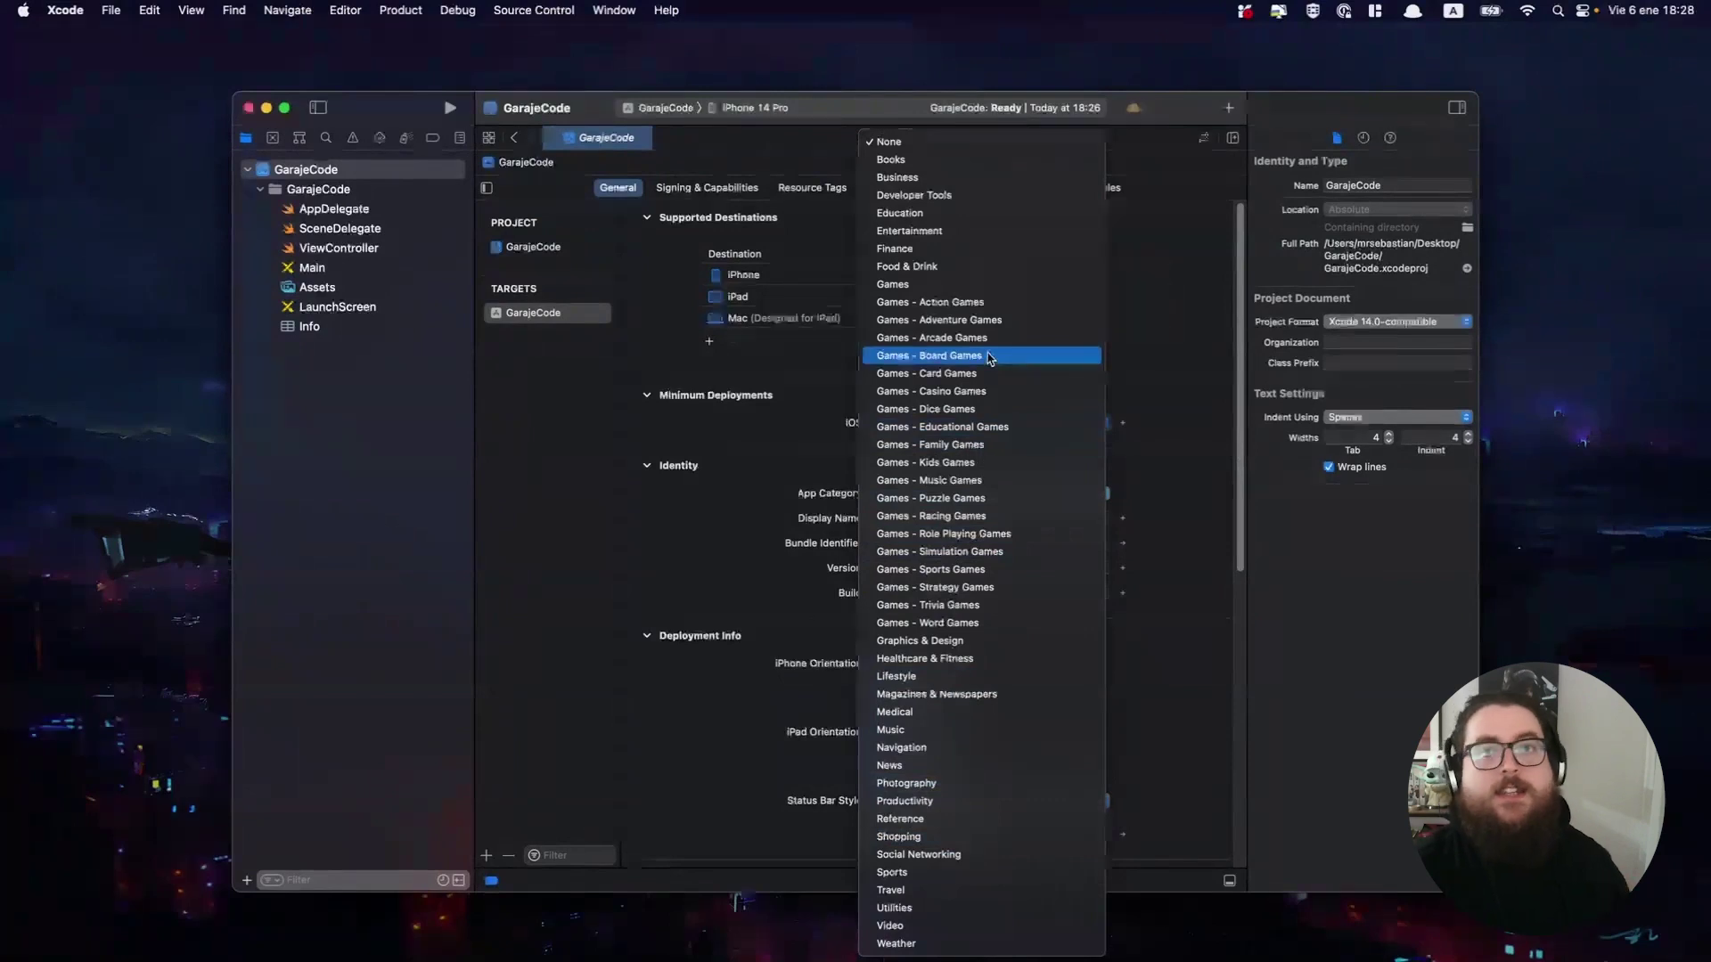
{"action": "left_click", "coordinate": [704, 522]}
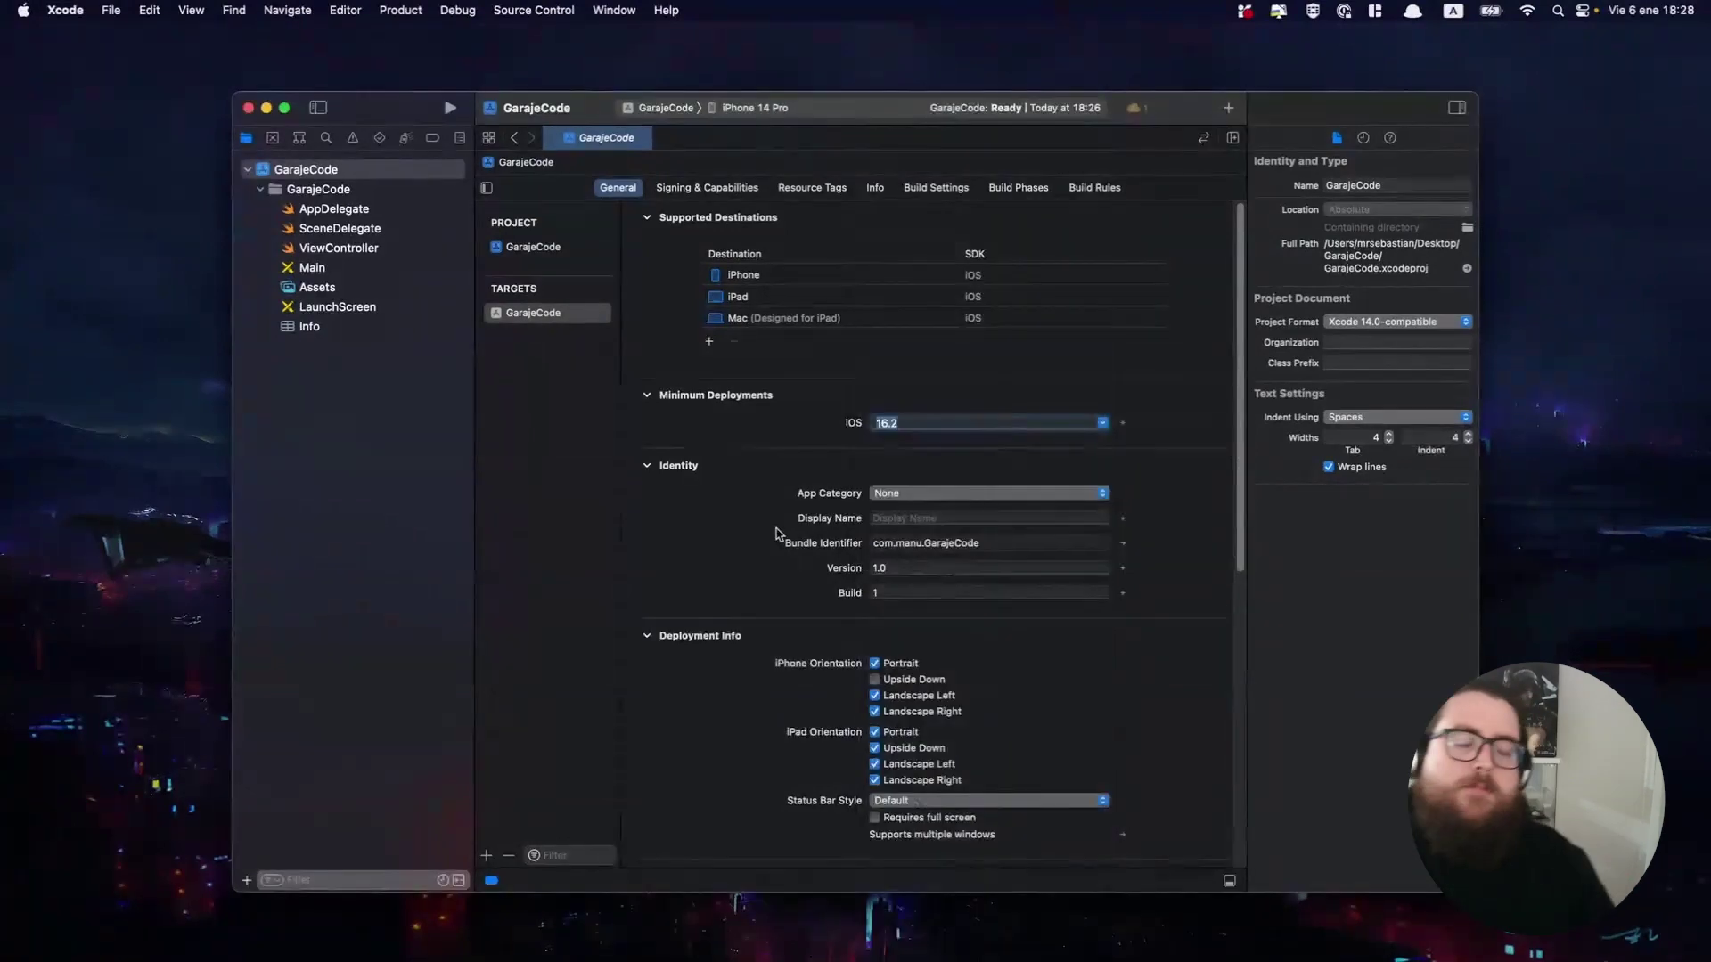
{"action": "left_click", "coordinate": [902, 514]}
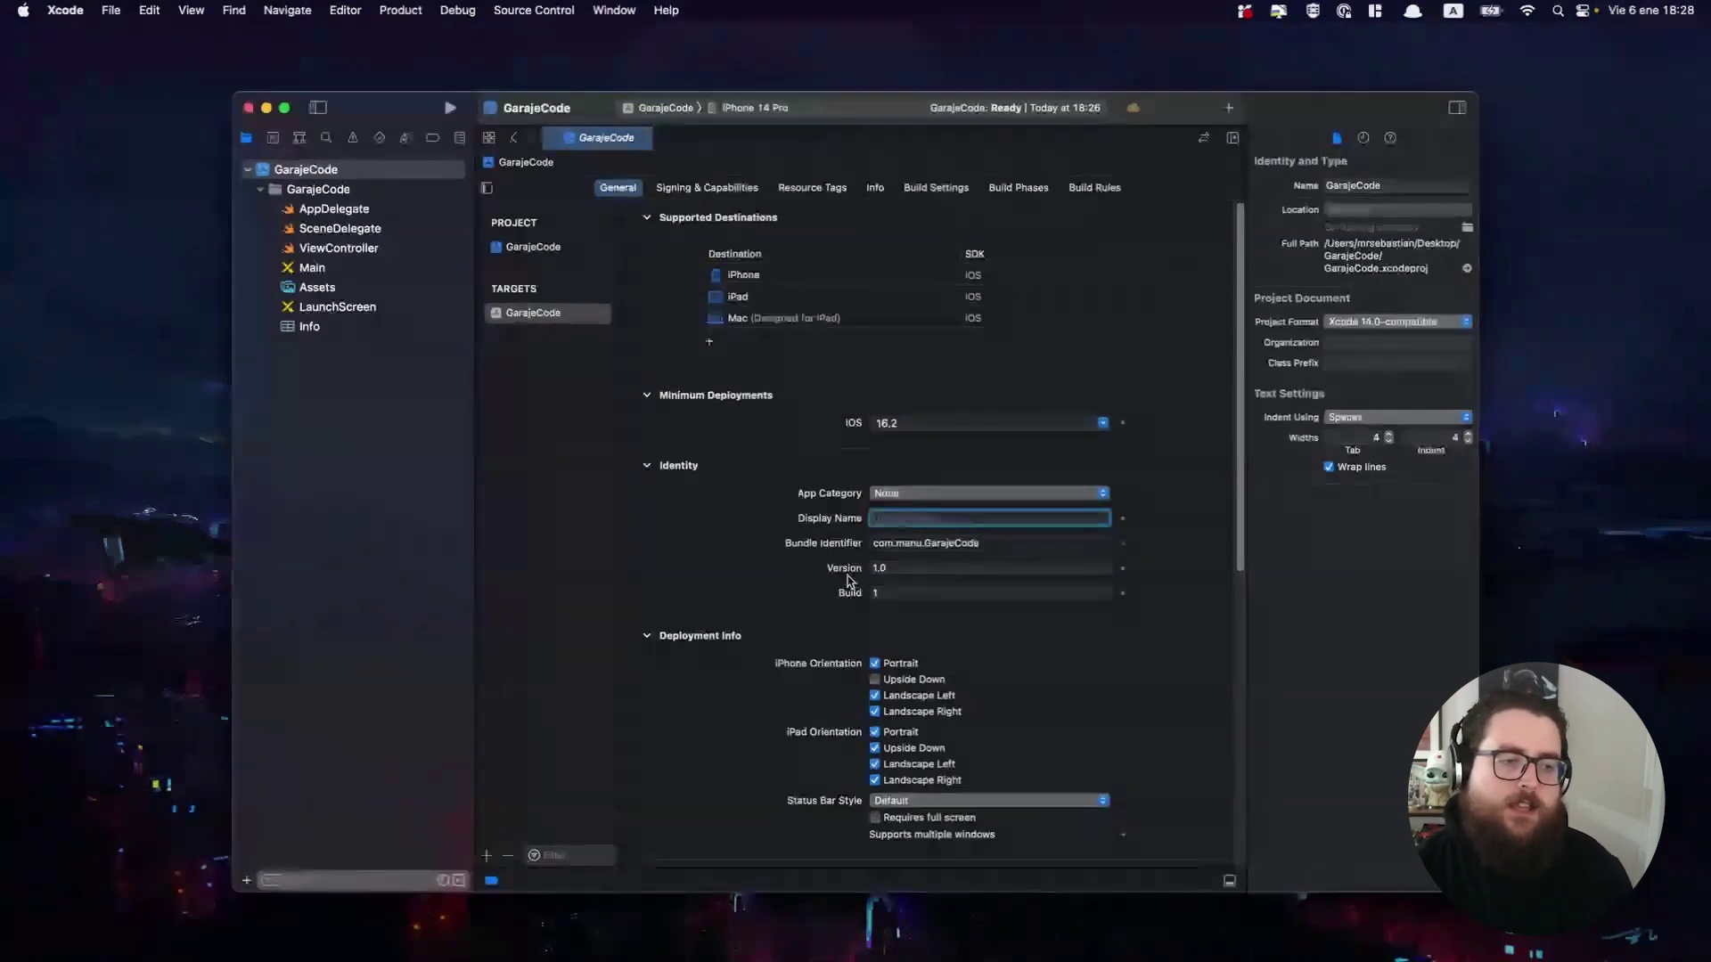
{"action": "scroll", "coordinate": [849, 581], "scroll_direction": "down", "scroll_amount": 3}
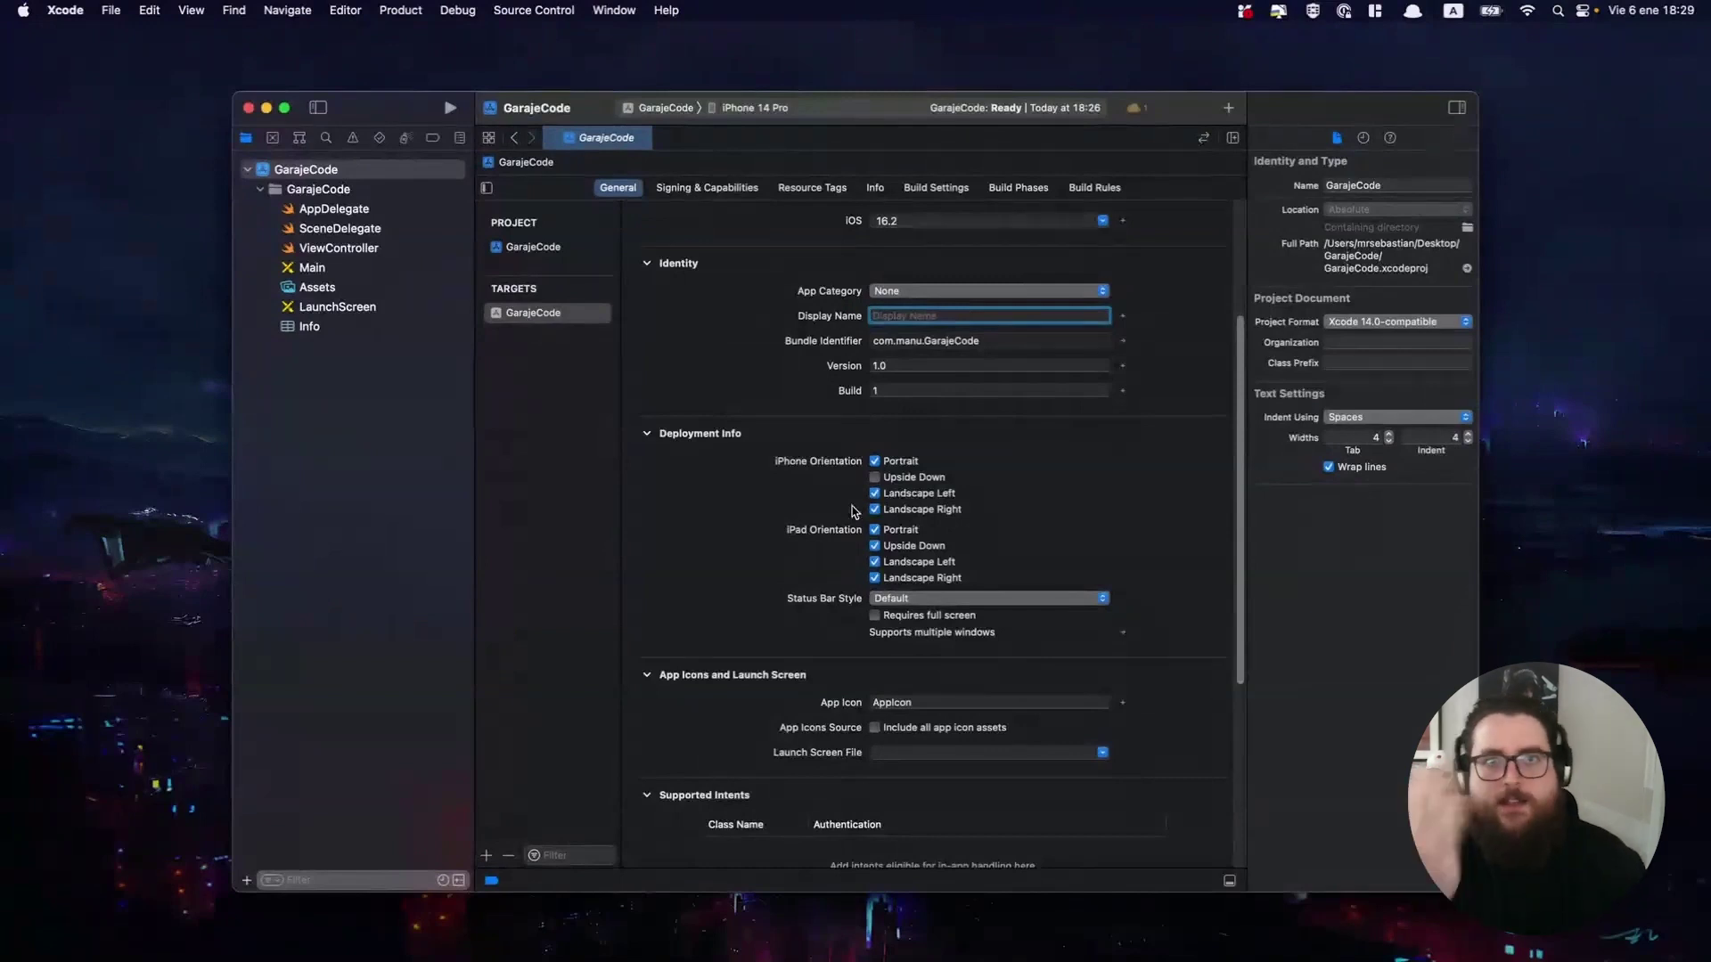
Look through the deployment info, app icon, launch screen and supported intents sections of the target's general settings.
{"action": "scroll", "coordinate": [853, 511], "scroll_direction": "down", "scroll_amount": 1}
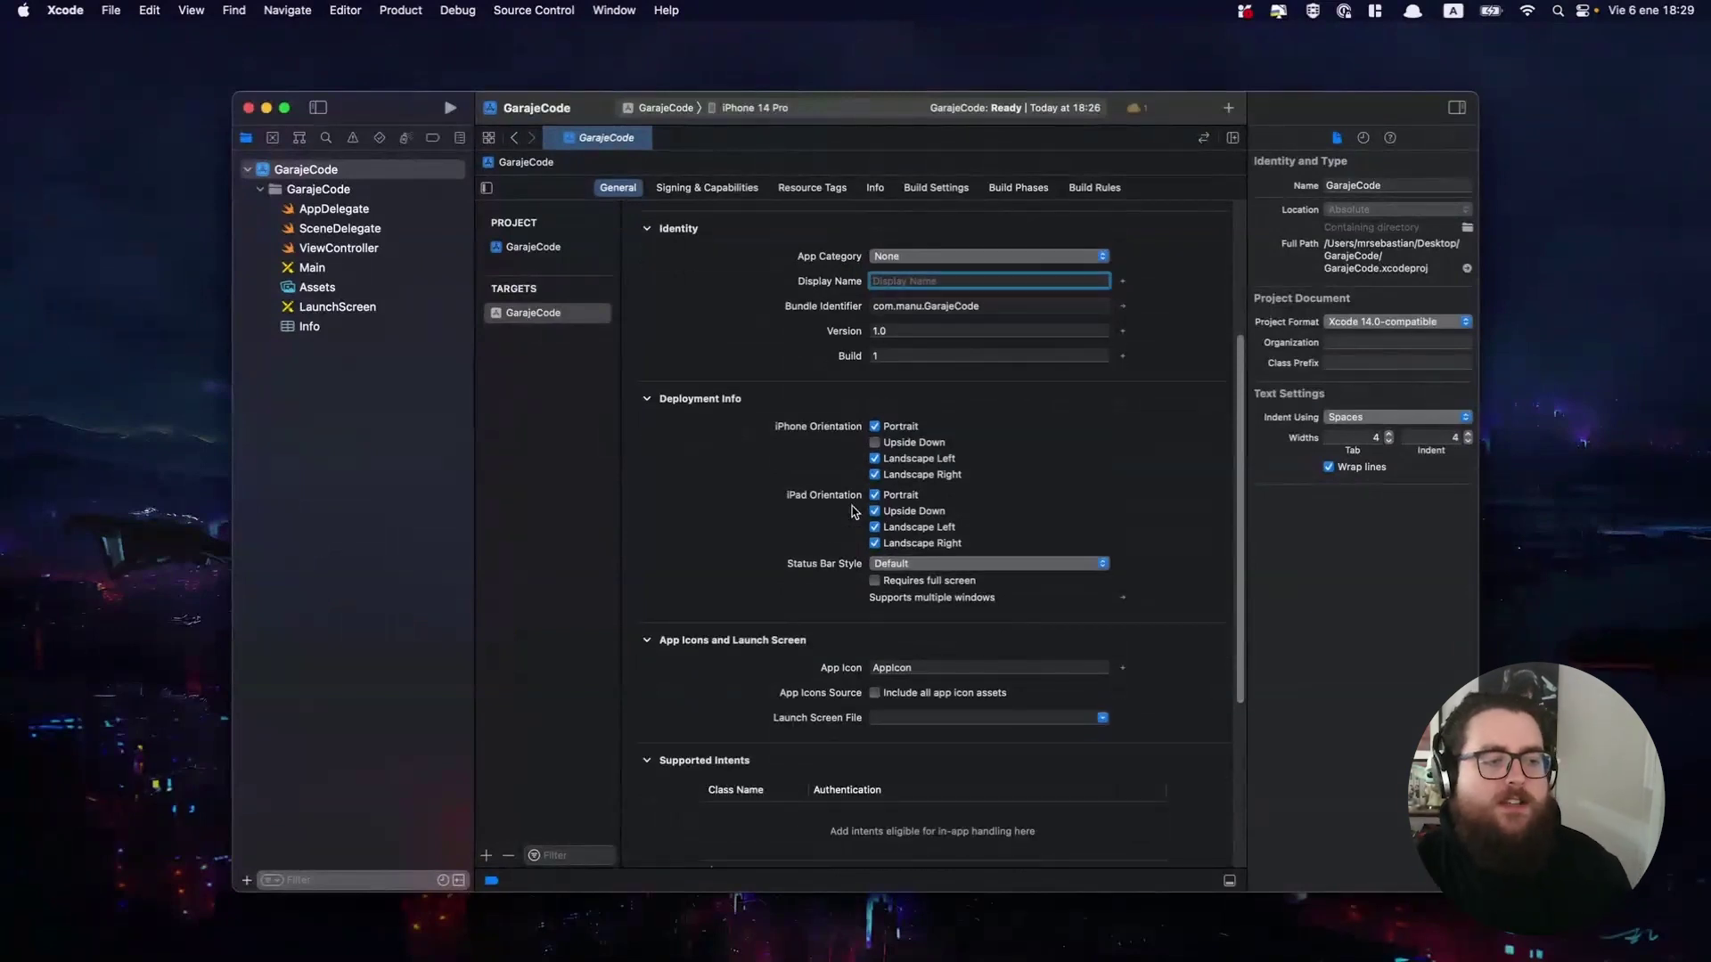
{"action": "scroll", "coordinate": [853, 512], "scroll_direction": "down", "scroll_amount": 3}
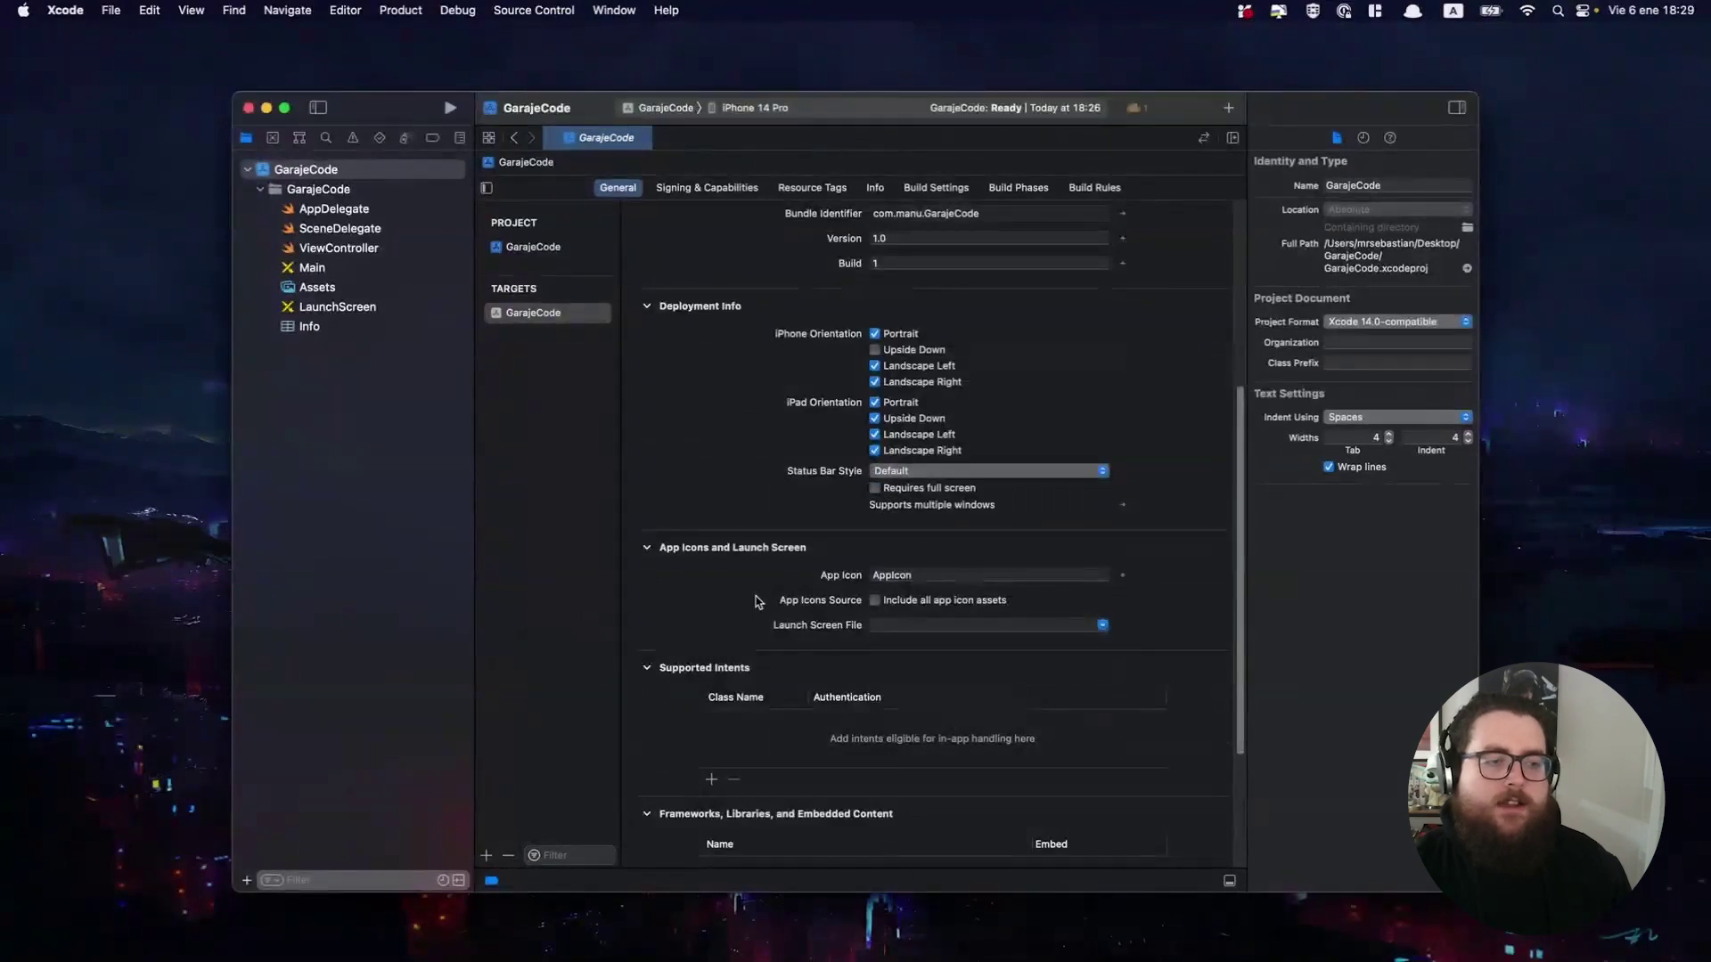
{"action": "scroll", "coordinate": [645, 570], "scroll_direction": "up", "scroll_amount": 10}
Open the target's signing and capabilities settings, browse the capabilities that can be added, and close the list without adding any.
{"action": "left_click", "coordinate": [675, 189]}
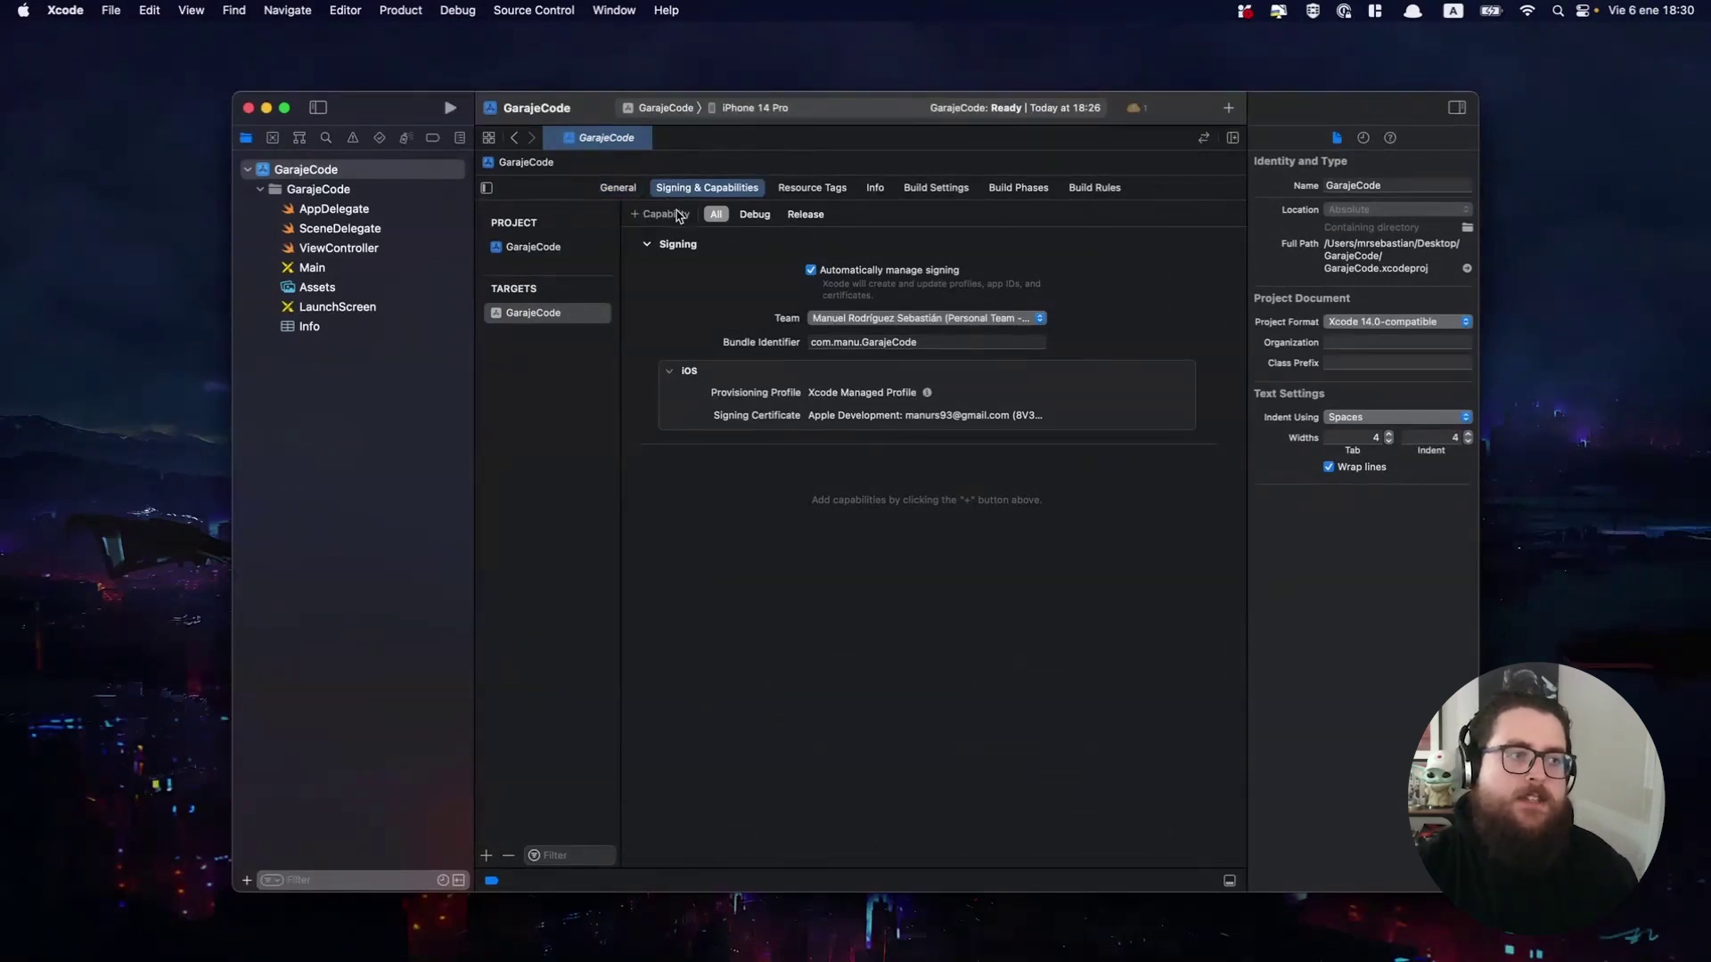
{"action": "left_click", "coordinate": [680, 215]}
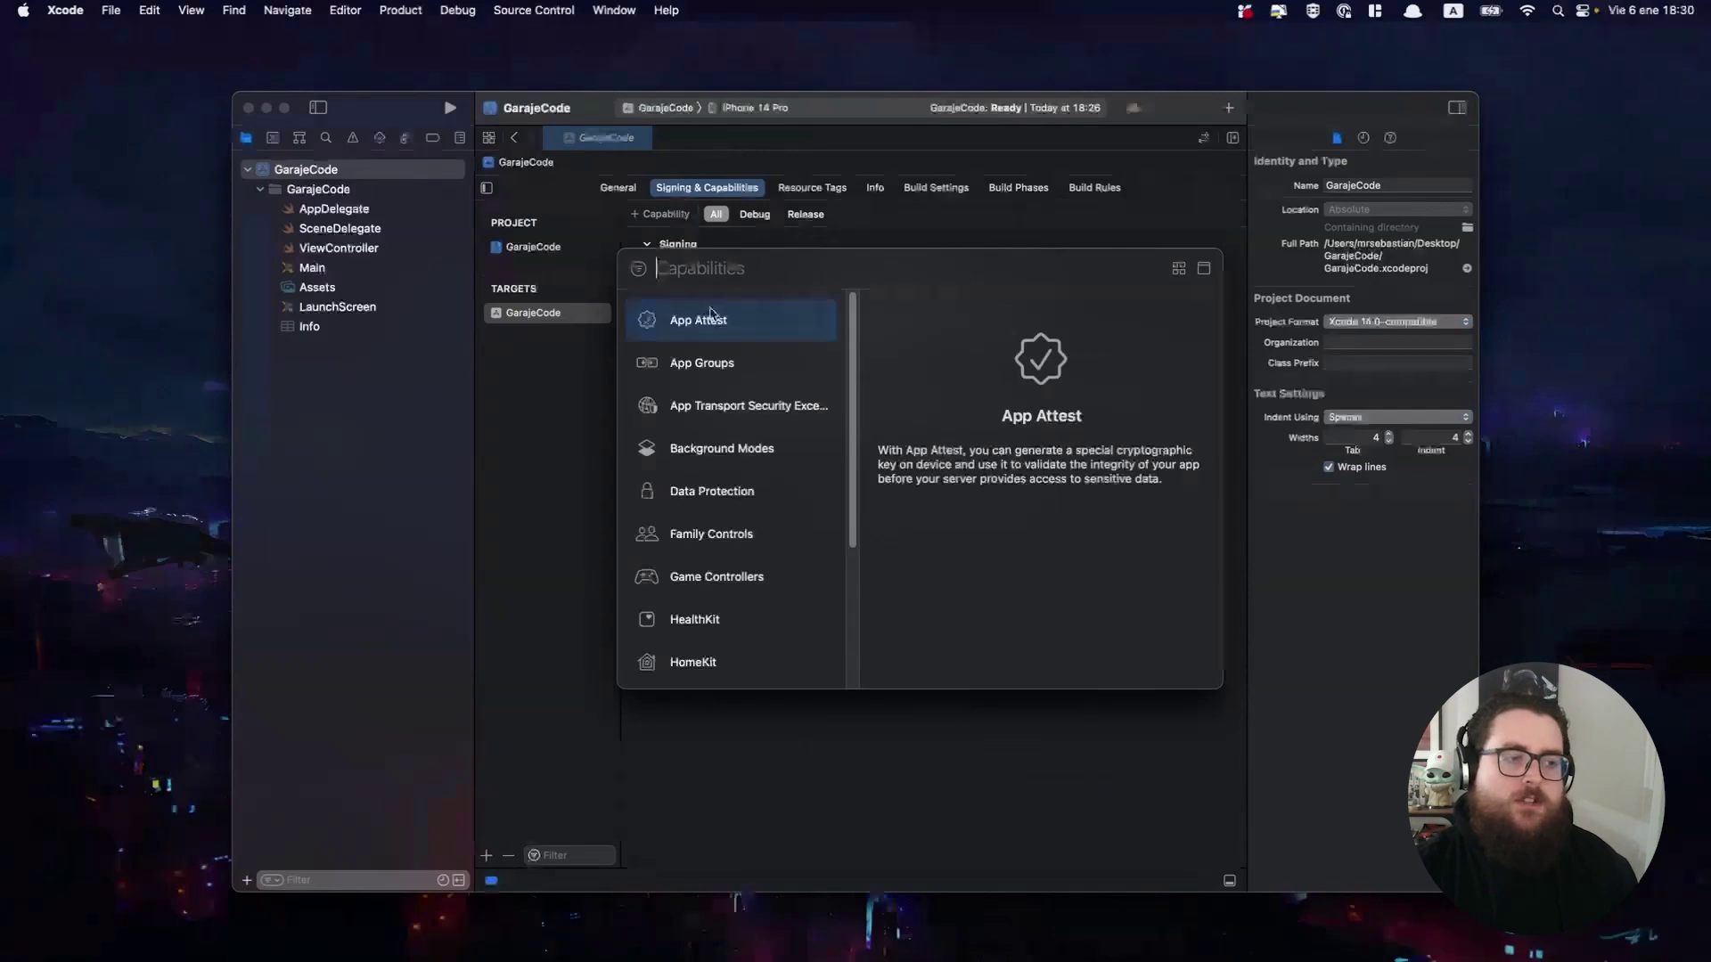
{"action": "scroll", "coordinate": [748, 356], "scroll_direction": "down", "scroll_amount": 5}
{"action": "scroll", "coordinate": [750, 361], "scroll_direction": "up", "scroll_amount": 5}
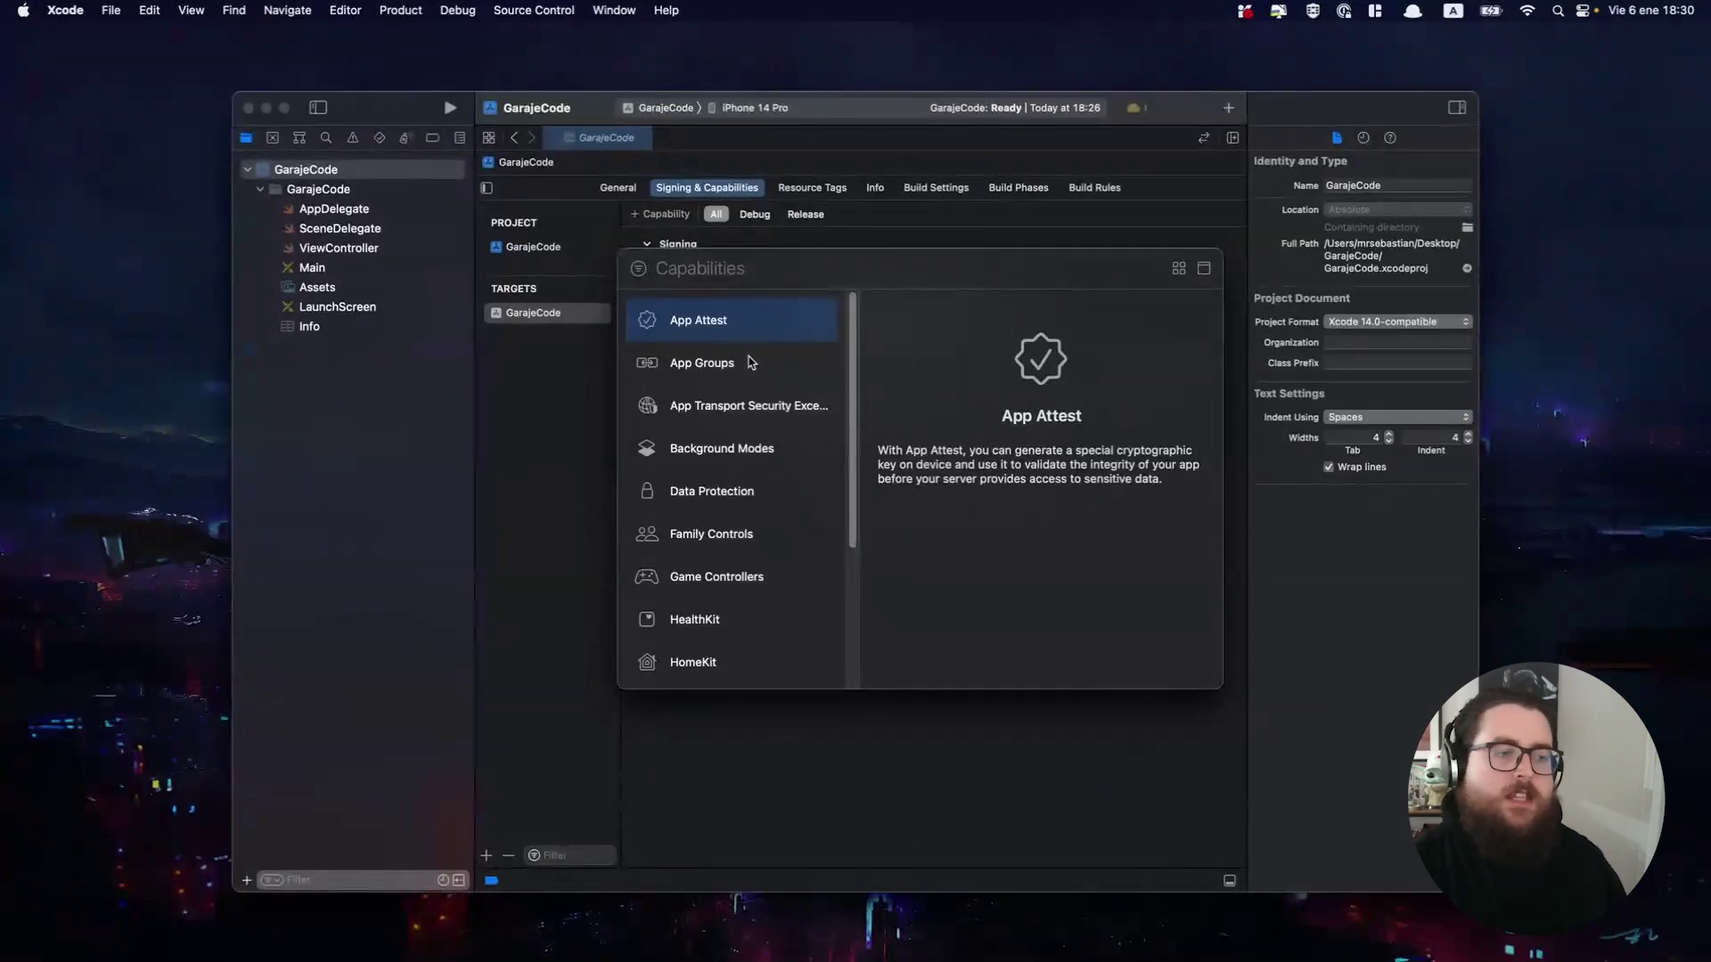
{"action": "scroll", "coordinate": [766, 471], "scroll_direction": "down", "scroll_amount": 3}
{"action": "scroll", "coordinate": [768, 470], "scroll_direction": "up", "scroll_amount": 2}
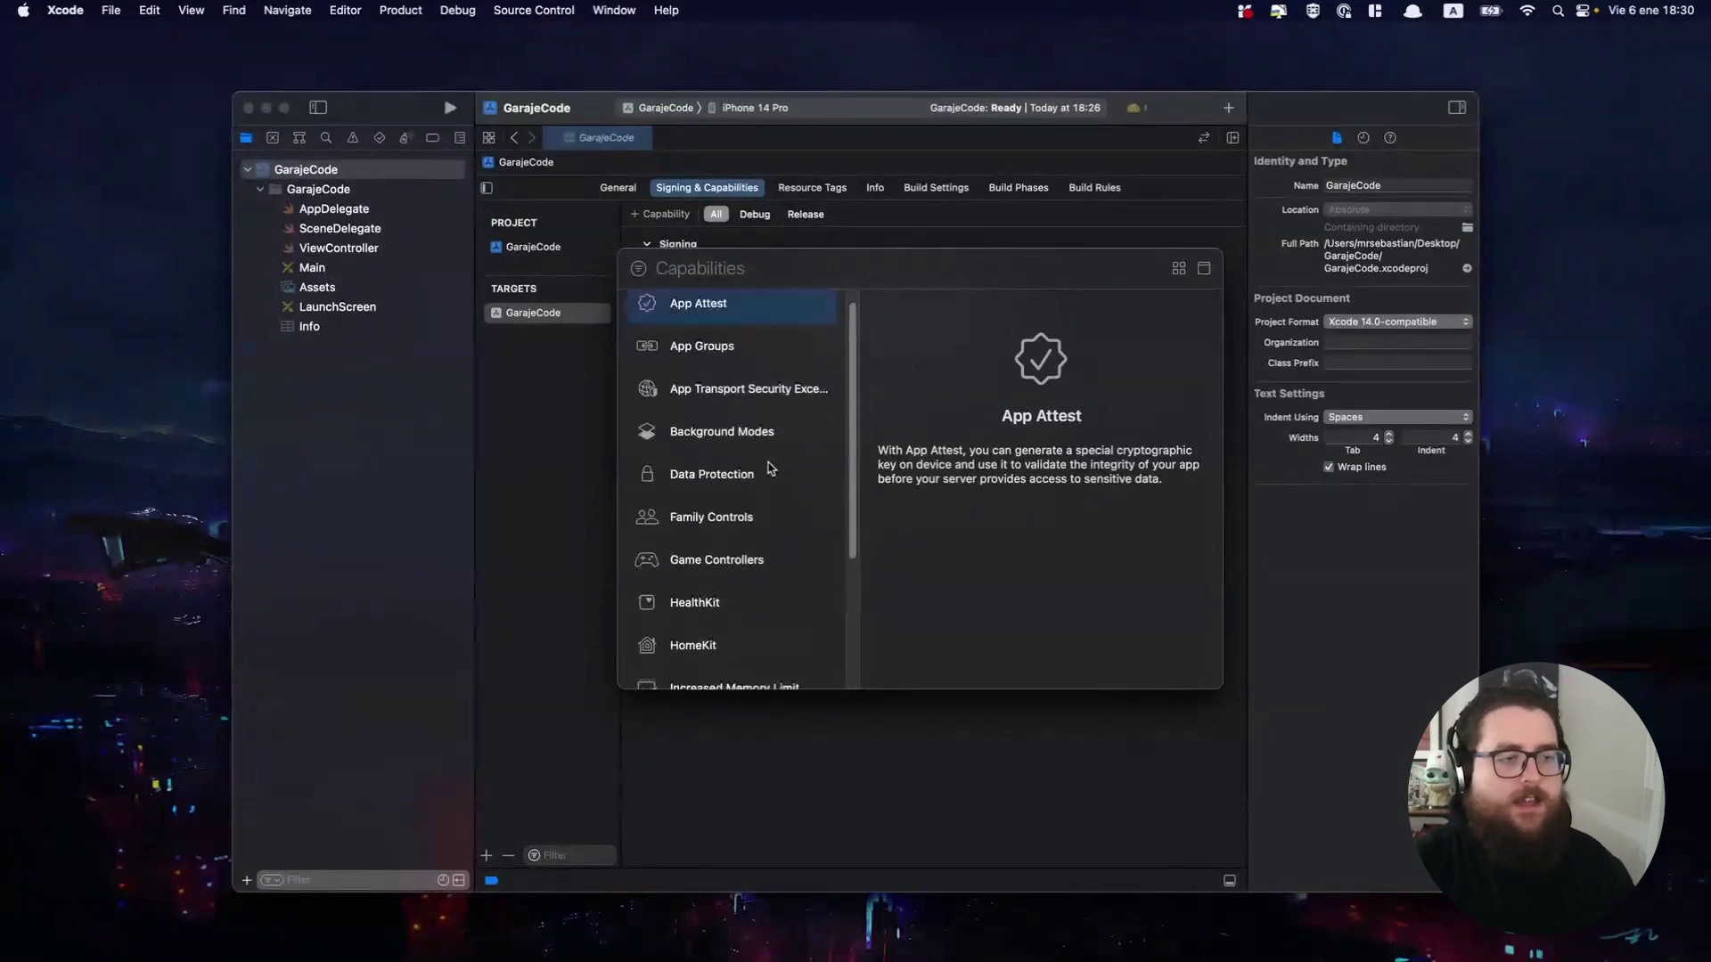
{"action": "scroll", "coordinate": [770, 468], "scroll_direction": "up", "scroll_amount": 1}
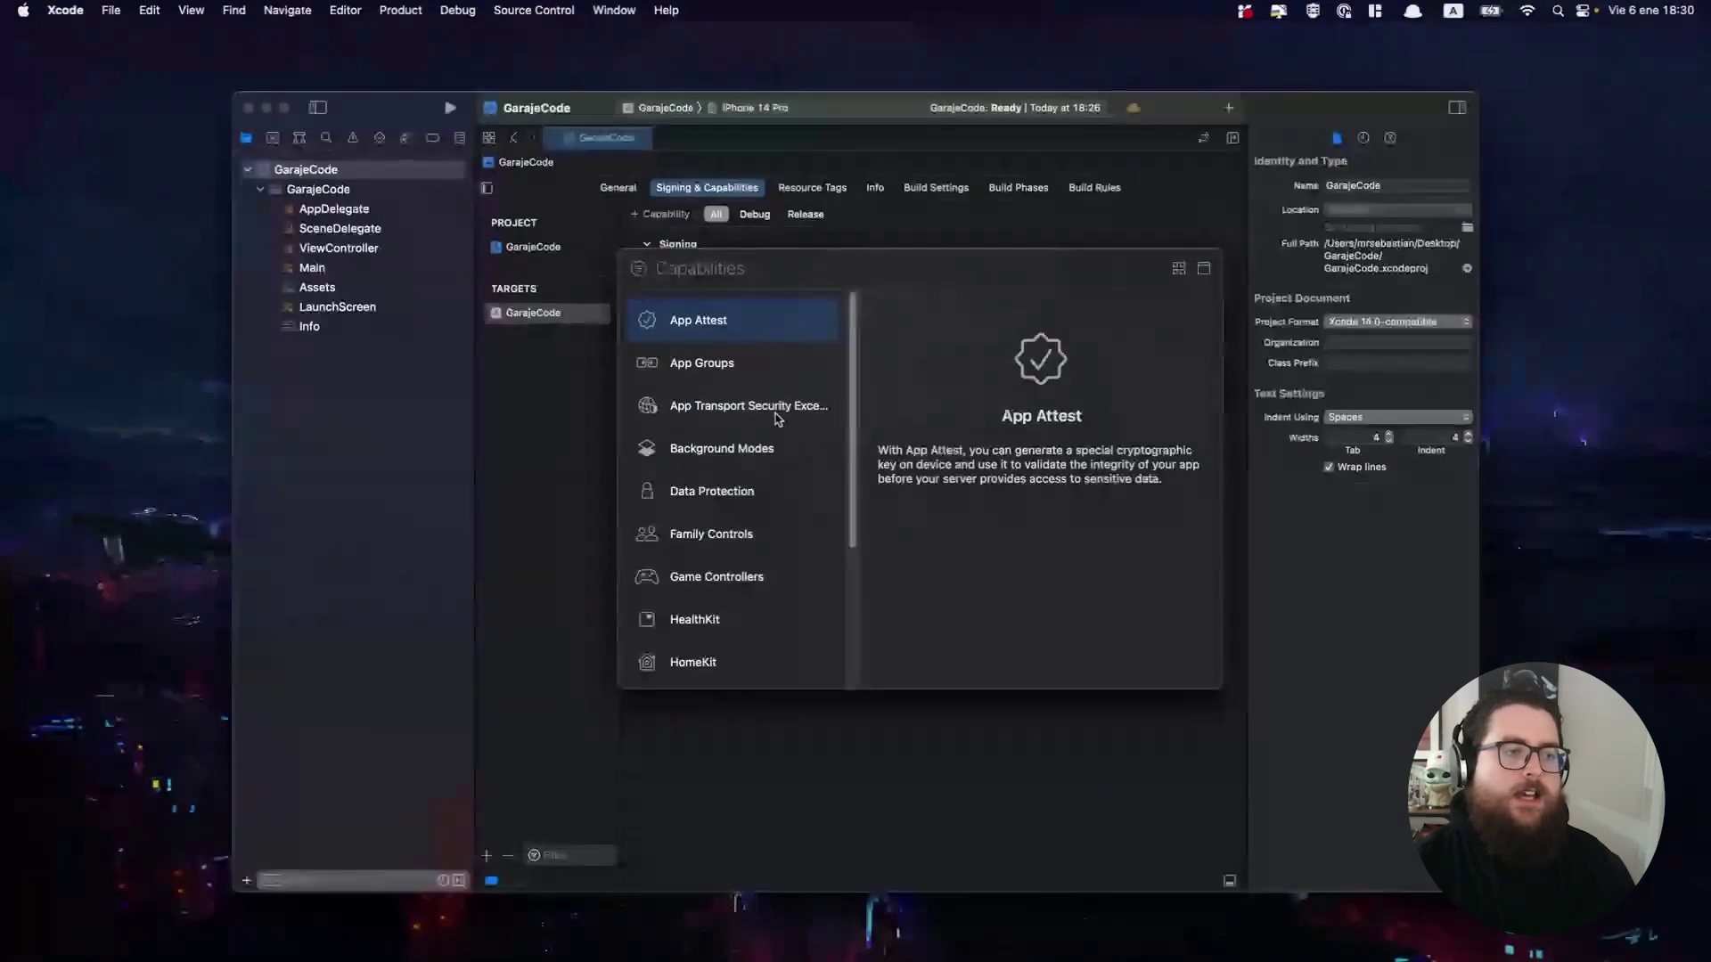
{"action": "left_click", "coordinate": [552, 424]}
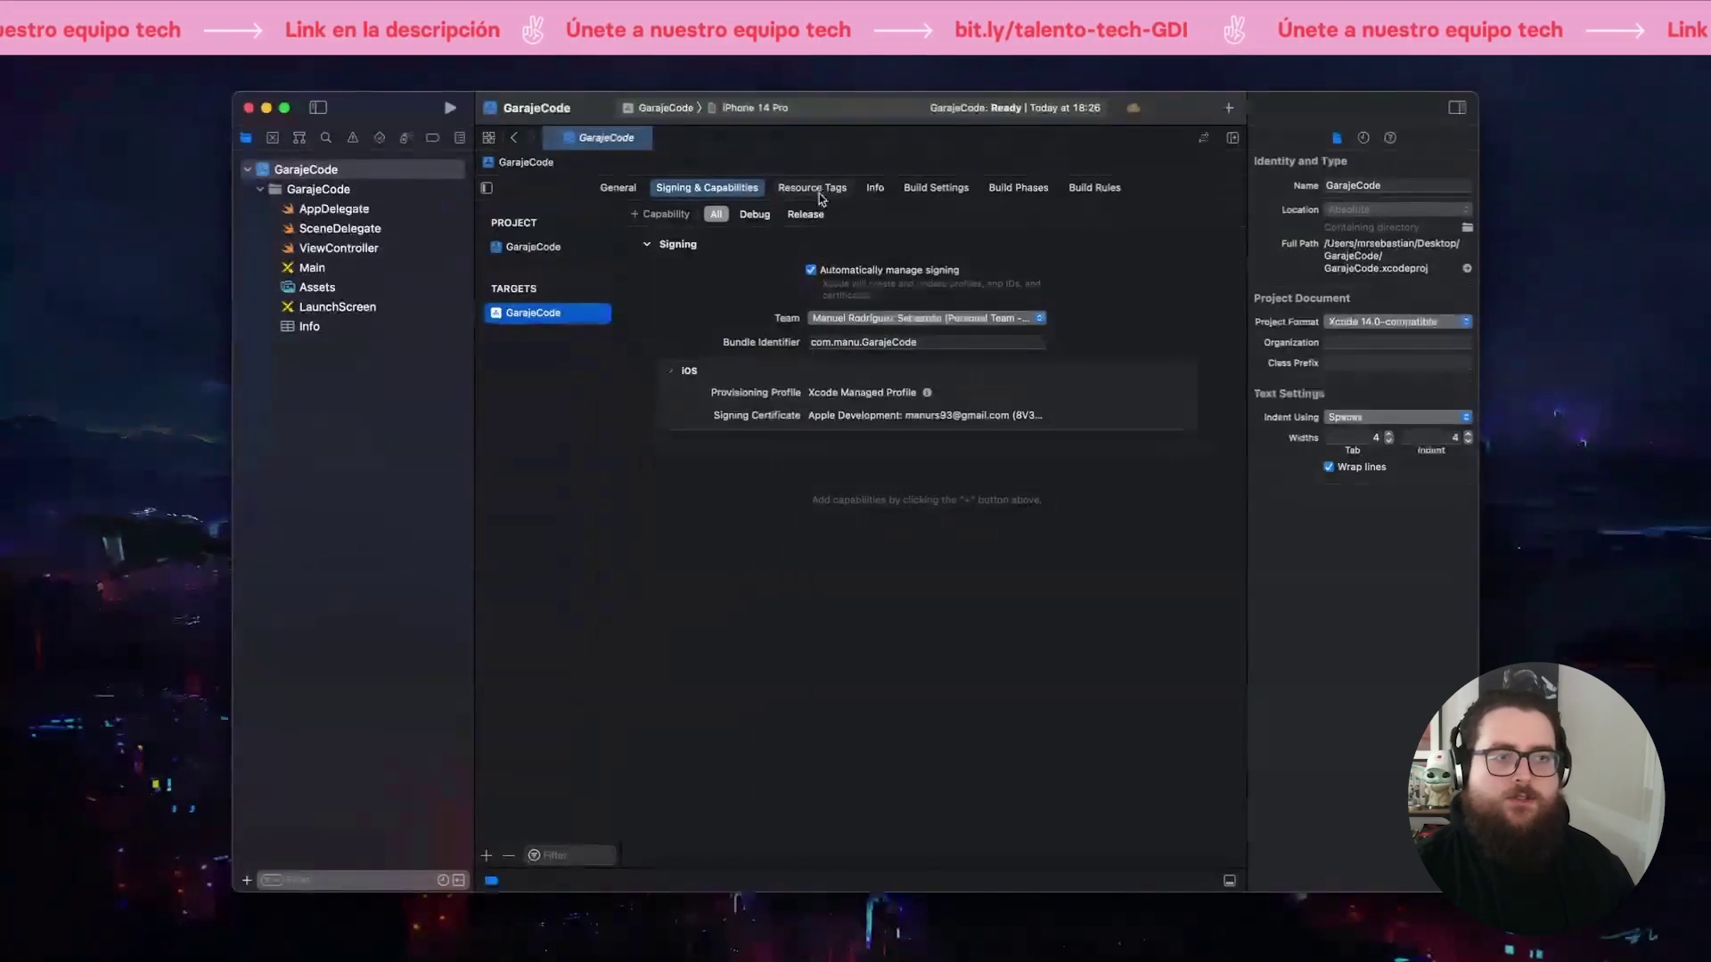
Look through the target's build settings, build phases, build rules and Info properties, ending on the build settings.
{"action": "left_click", "coordinate": [937, 188]}
{"action": "left_click", "coordinate": [1019, 189]}
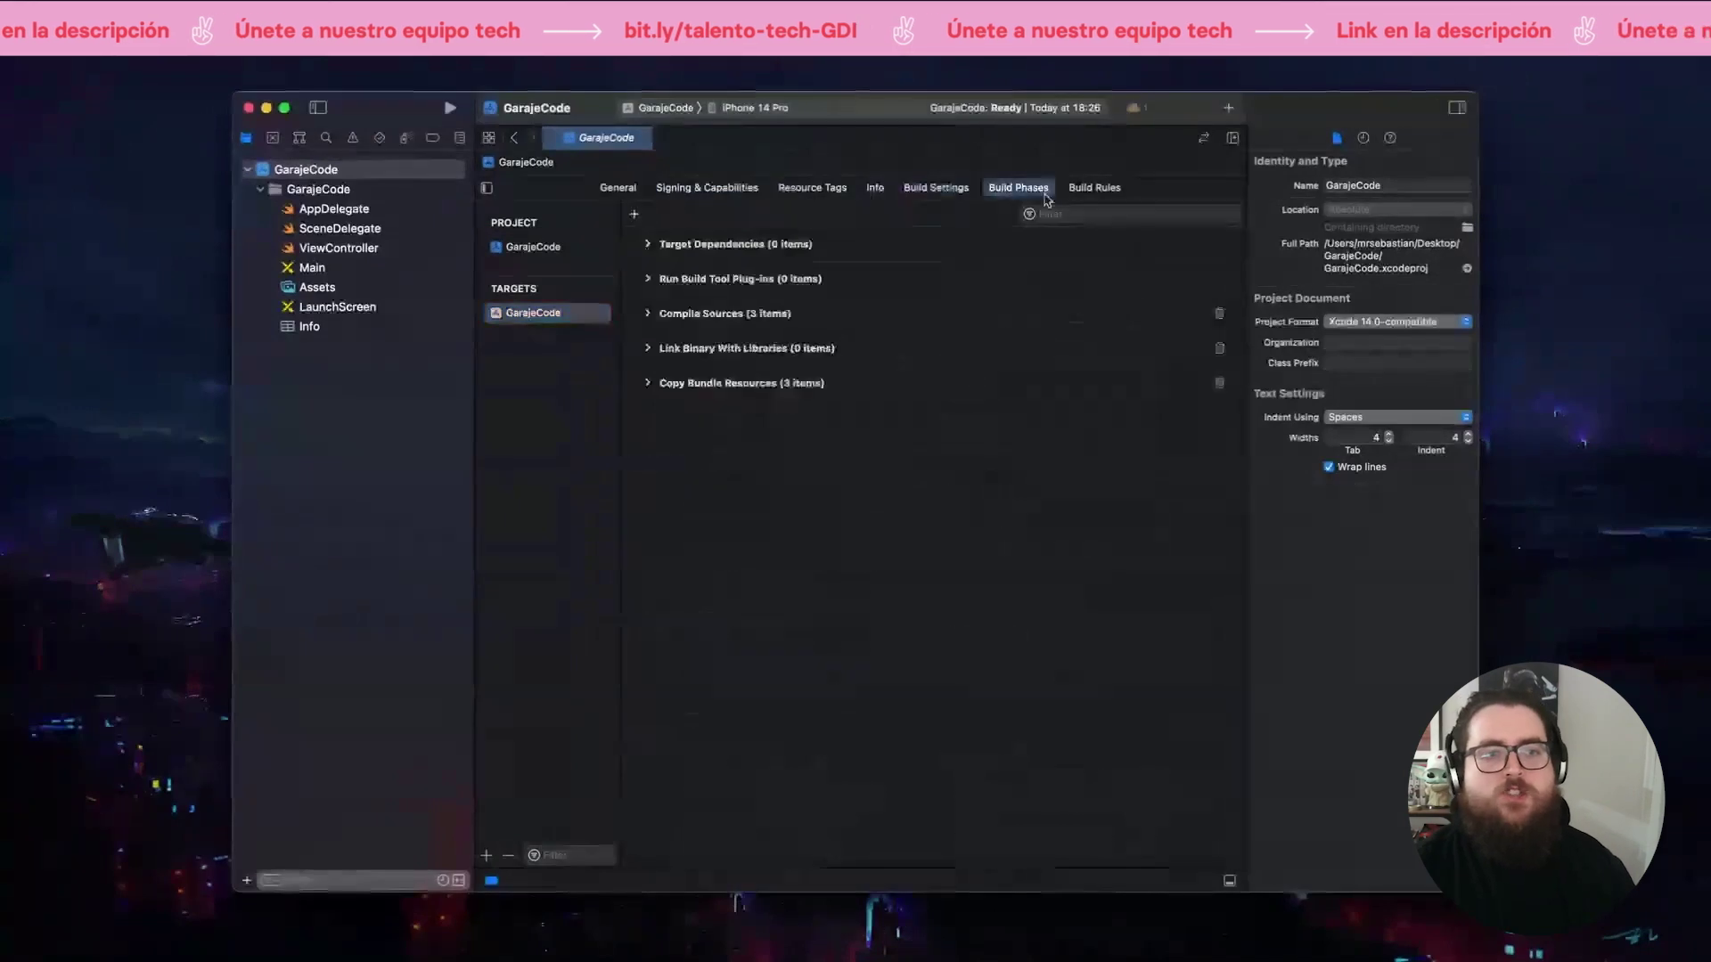
{"action": "left_click", "coordinate": [1074, 191]}
{"action": "left_click", "coordinate": [936, 188]}
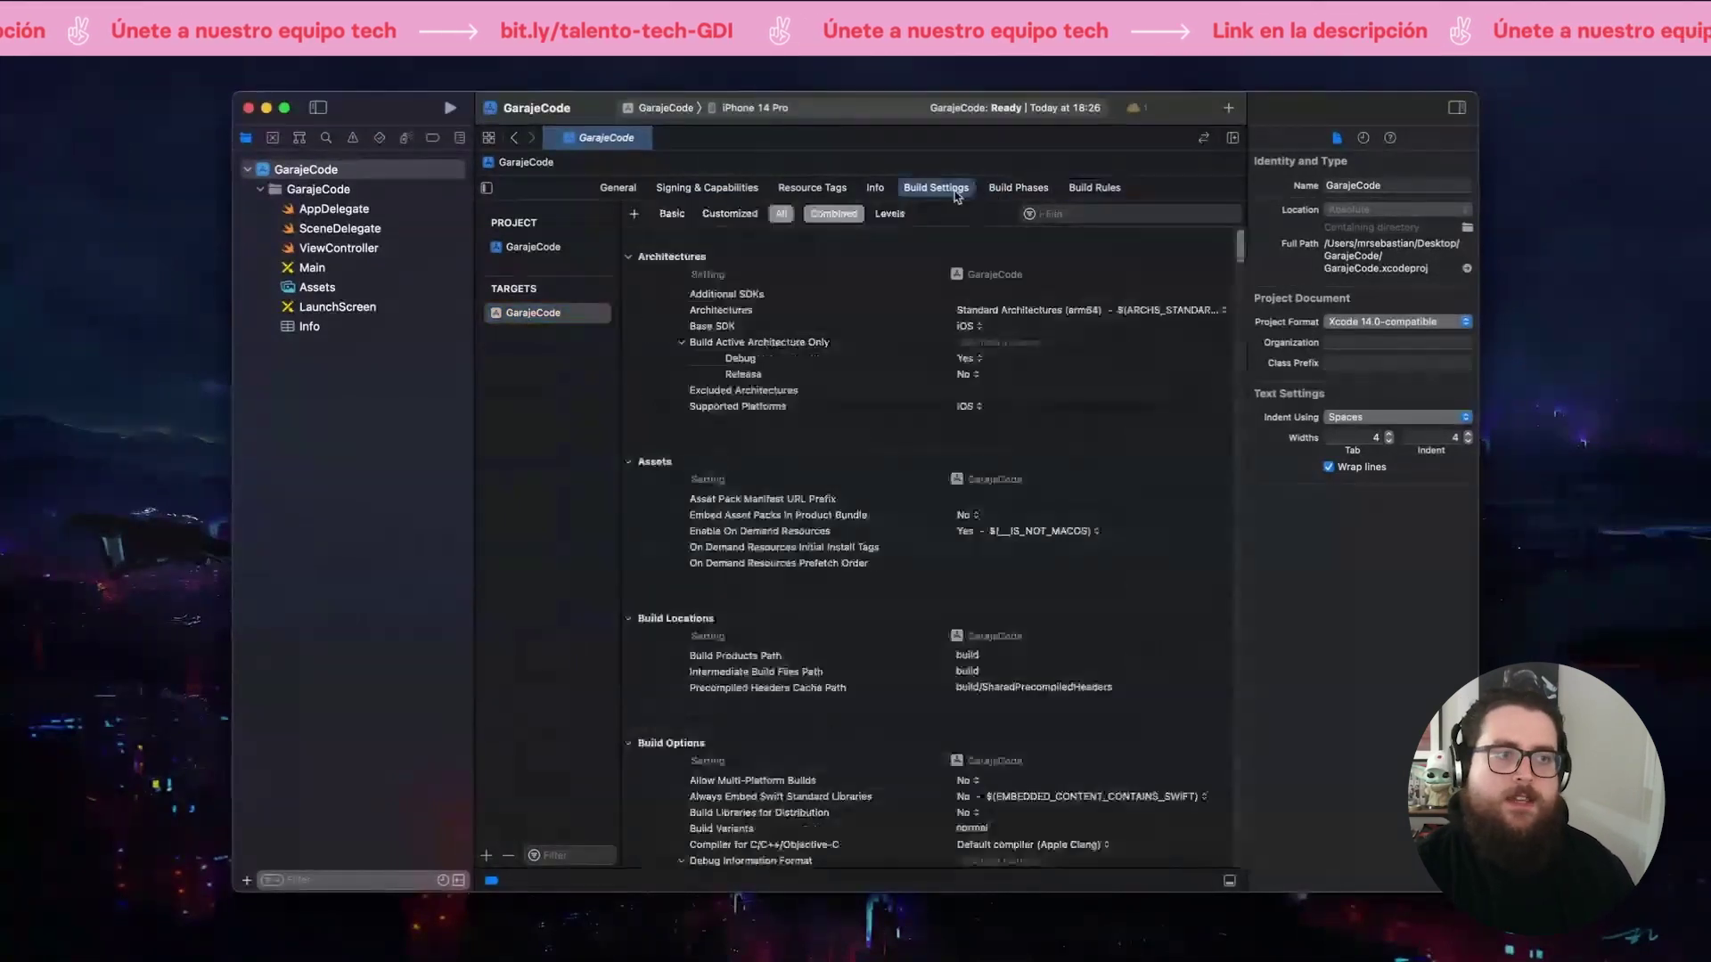
{"action": "left_click", "coordinate": [875, 188]}
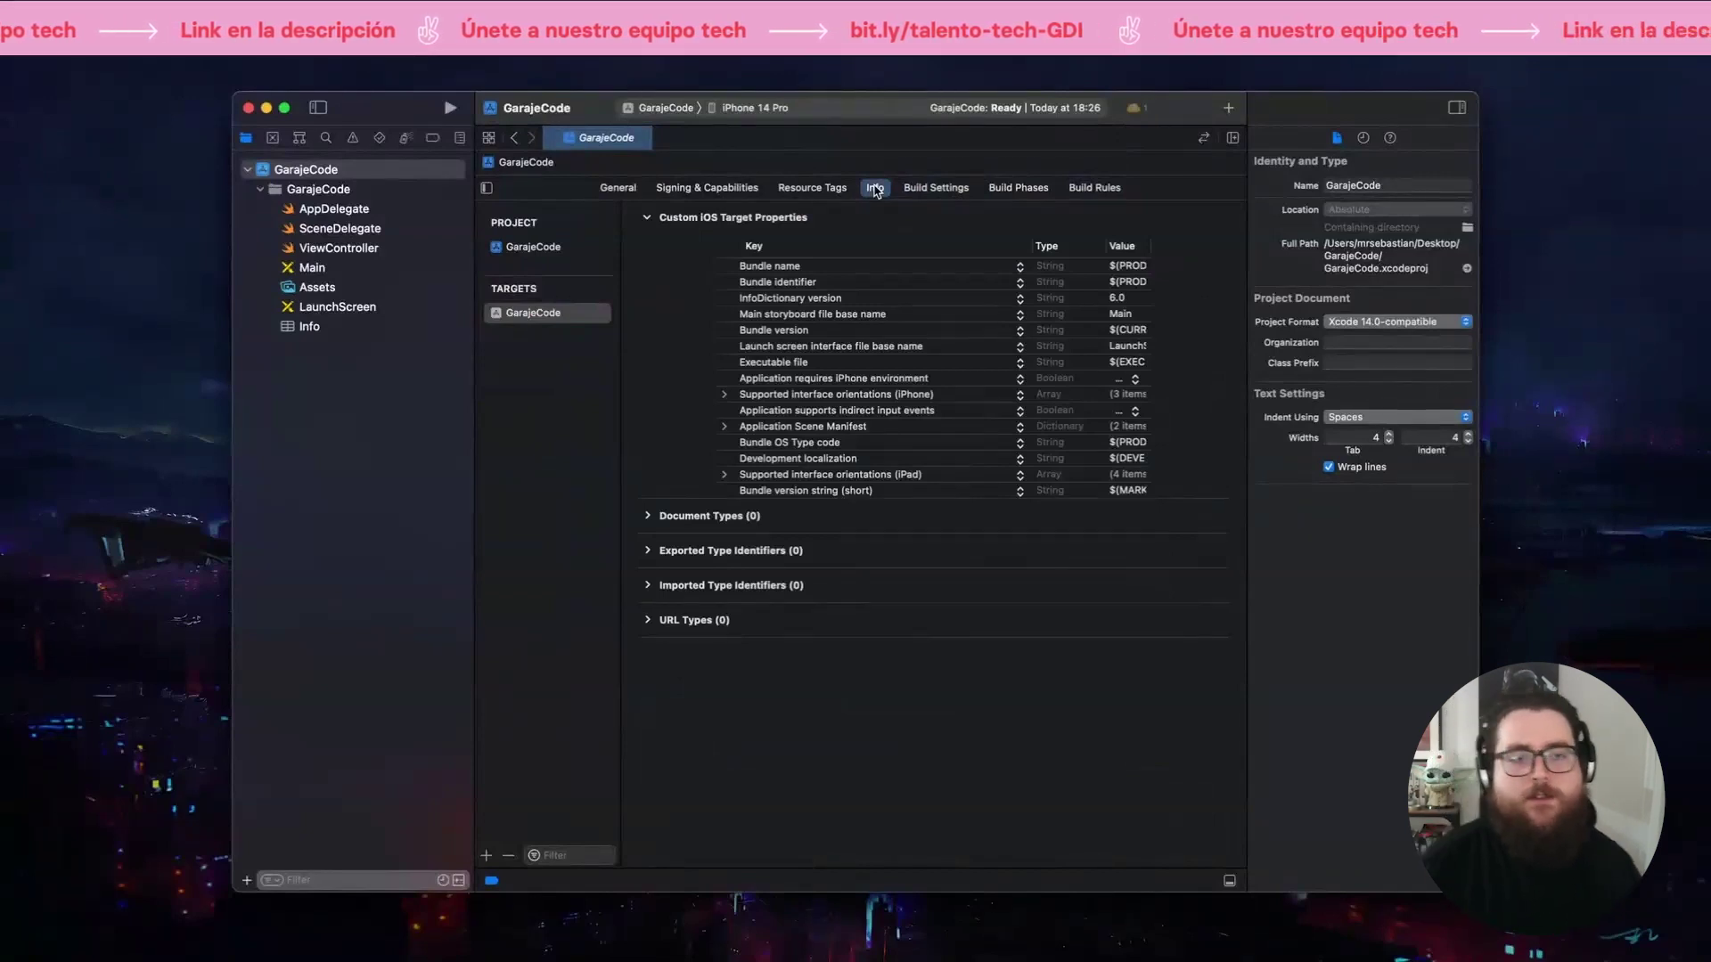
{"action": "left_click", "coordinate": [955, 189]}
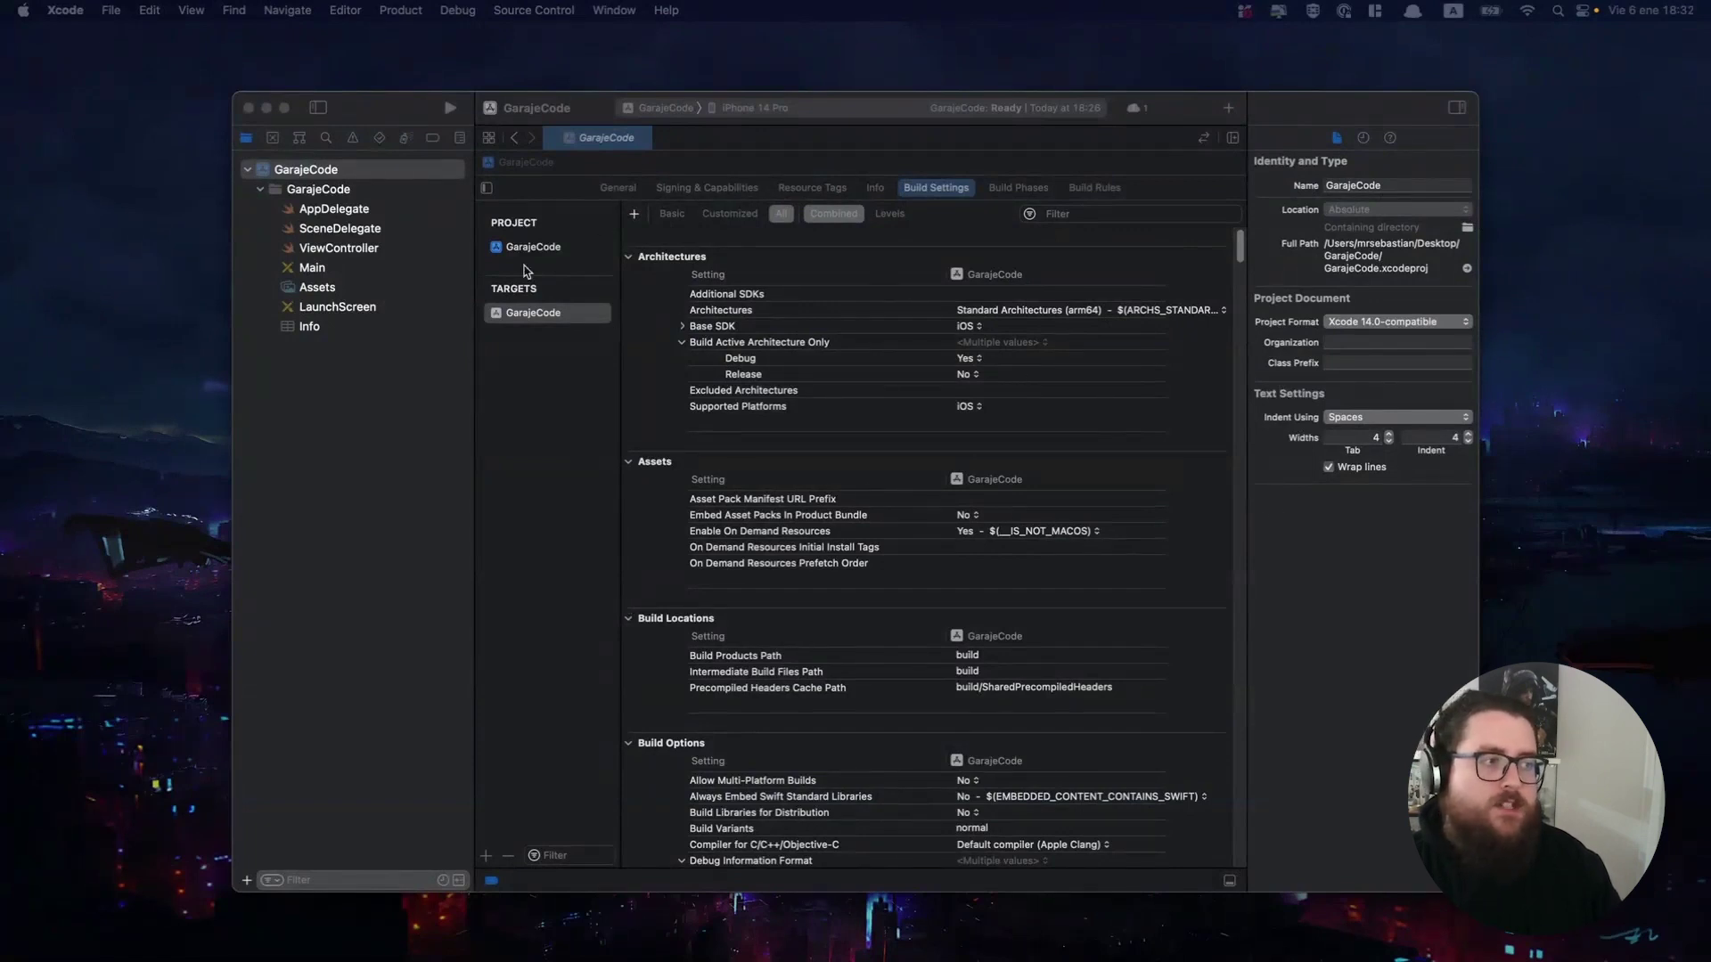
Open the ViewController source file and toggle the inspector off and on again.
{"action": "left_click", "coordinate": [375, 249]}
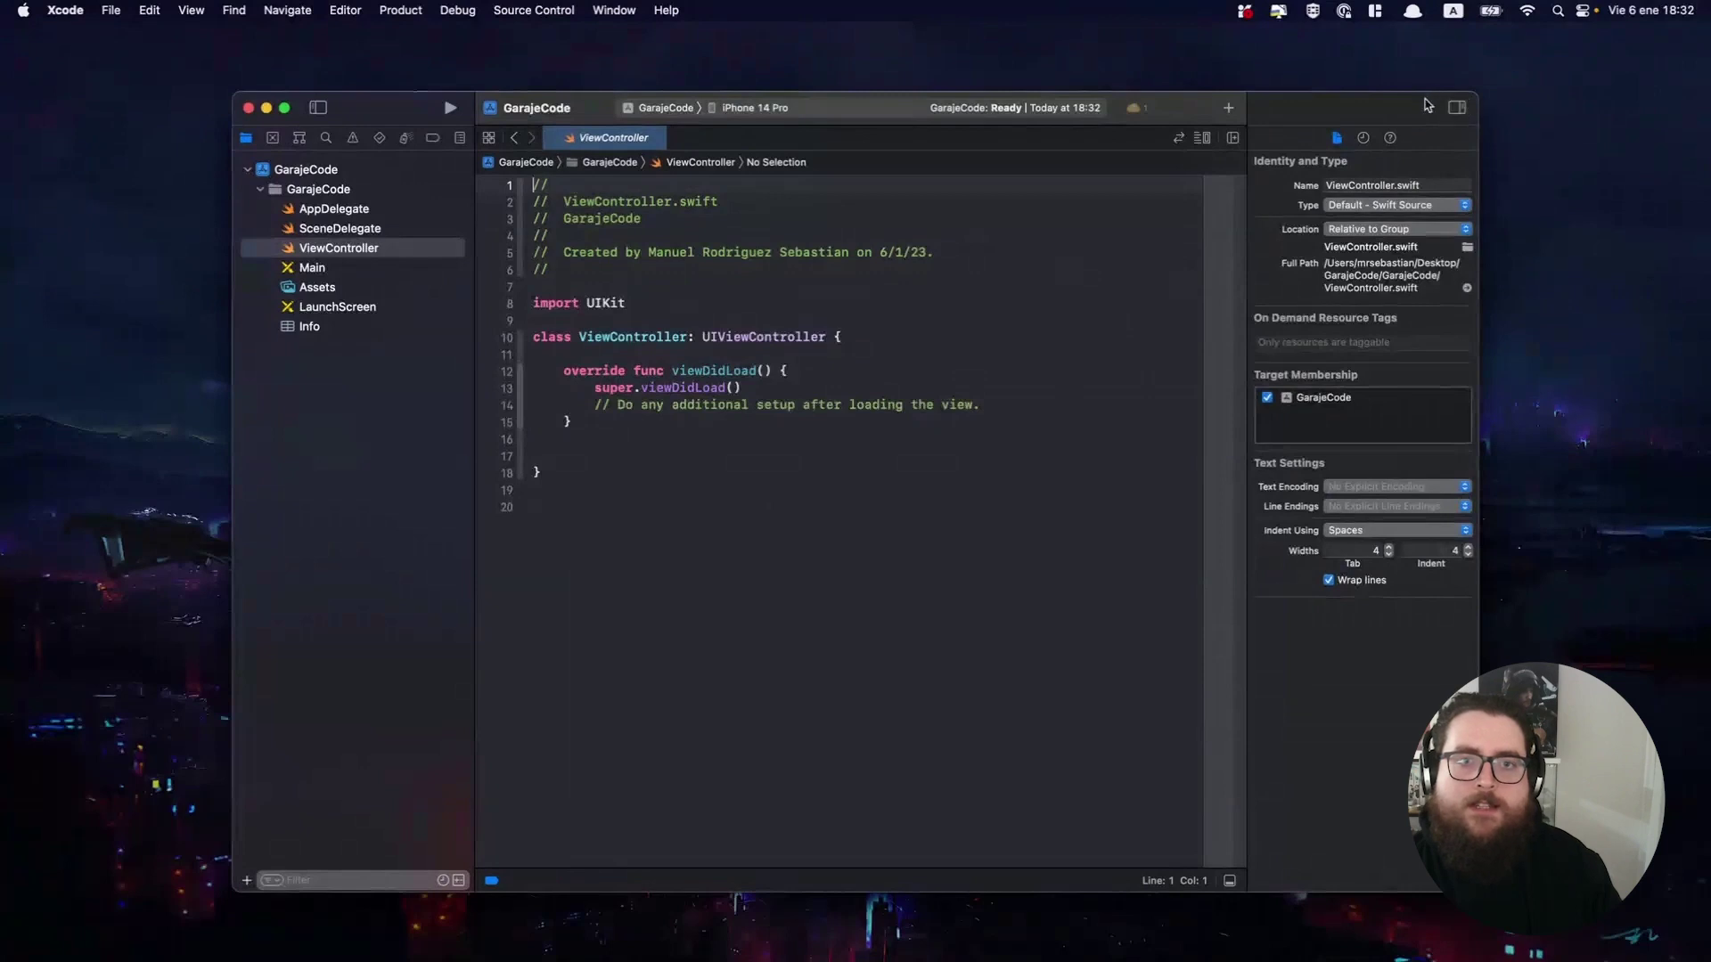
{"action": "left_click", "coordinate": [1457, 108]}
{"action": "left_click", "coordinate": [1457, 108]}
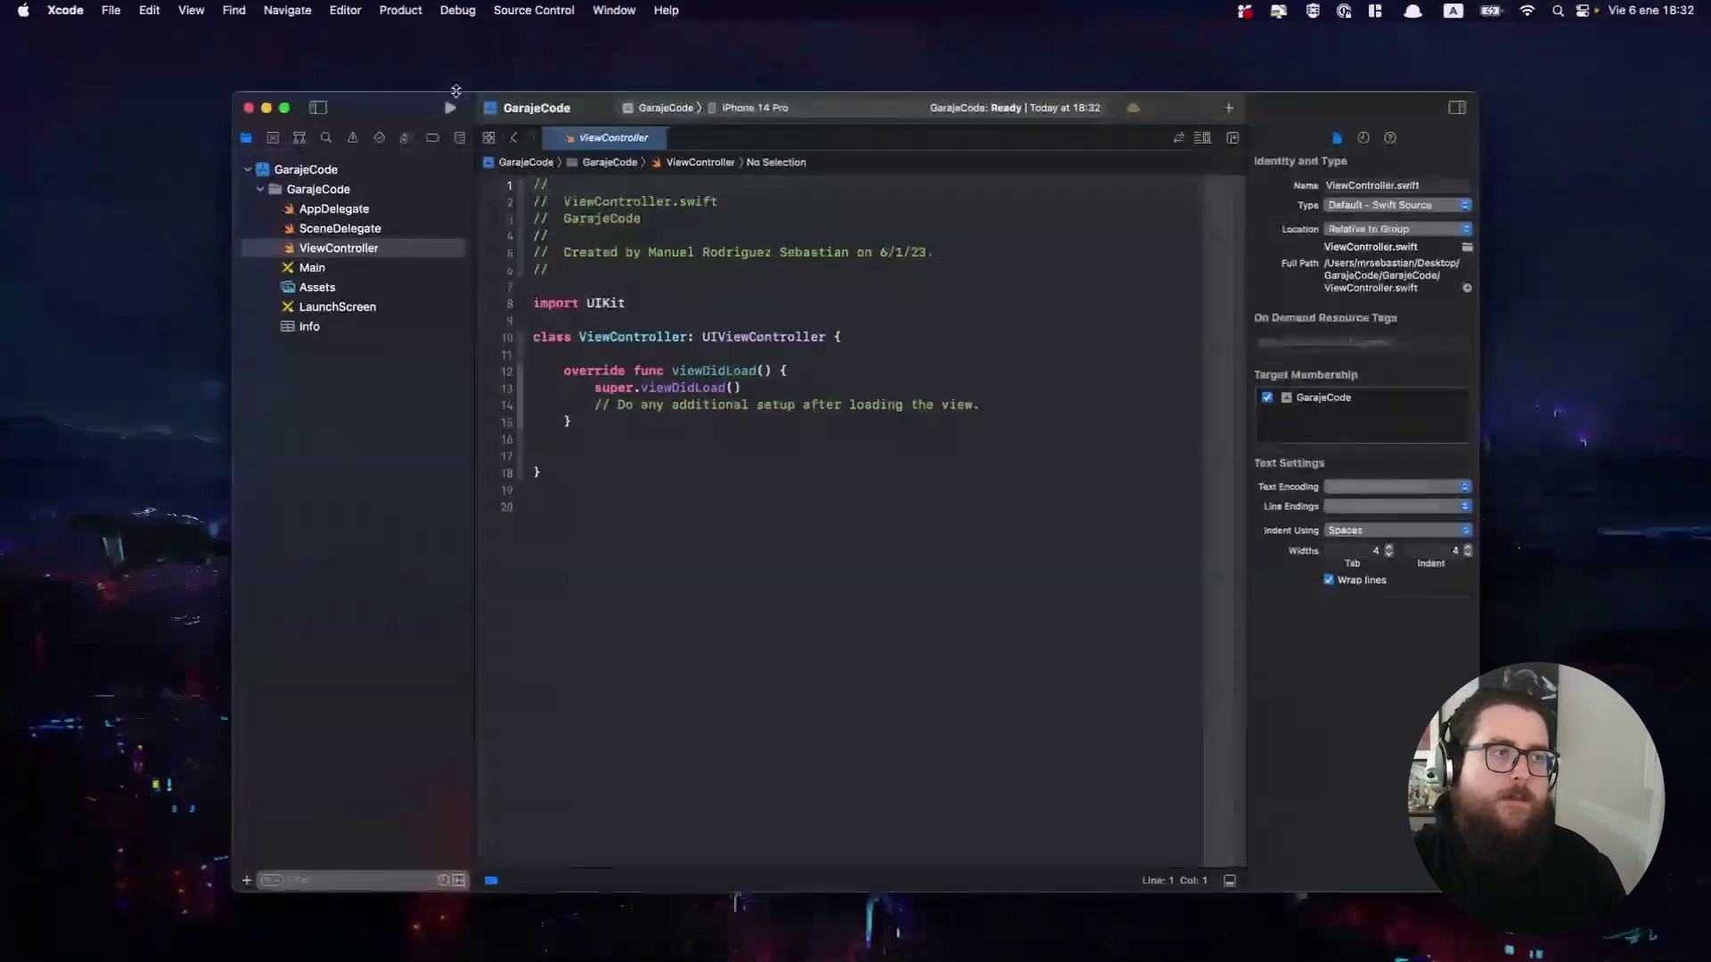
Run the app on the iPhone 14 Pro simulator and arrange the simulator and project windows side by side.
{"action": "left_click", "coordinate": [450, 107]}
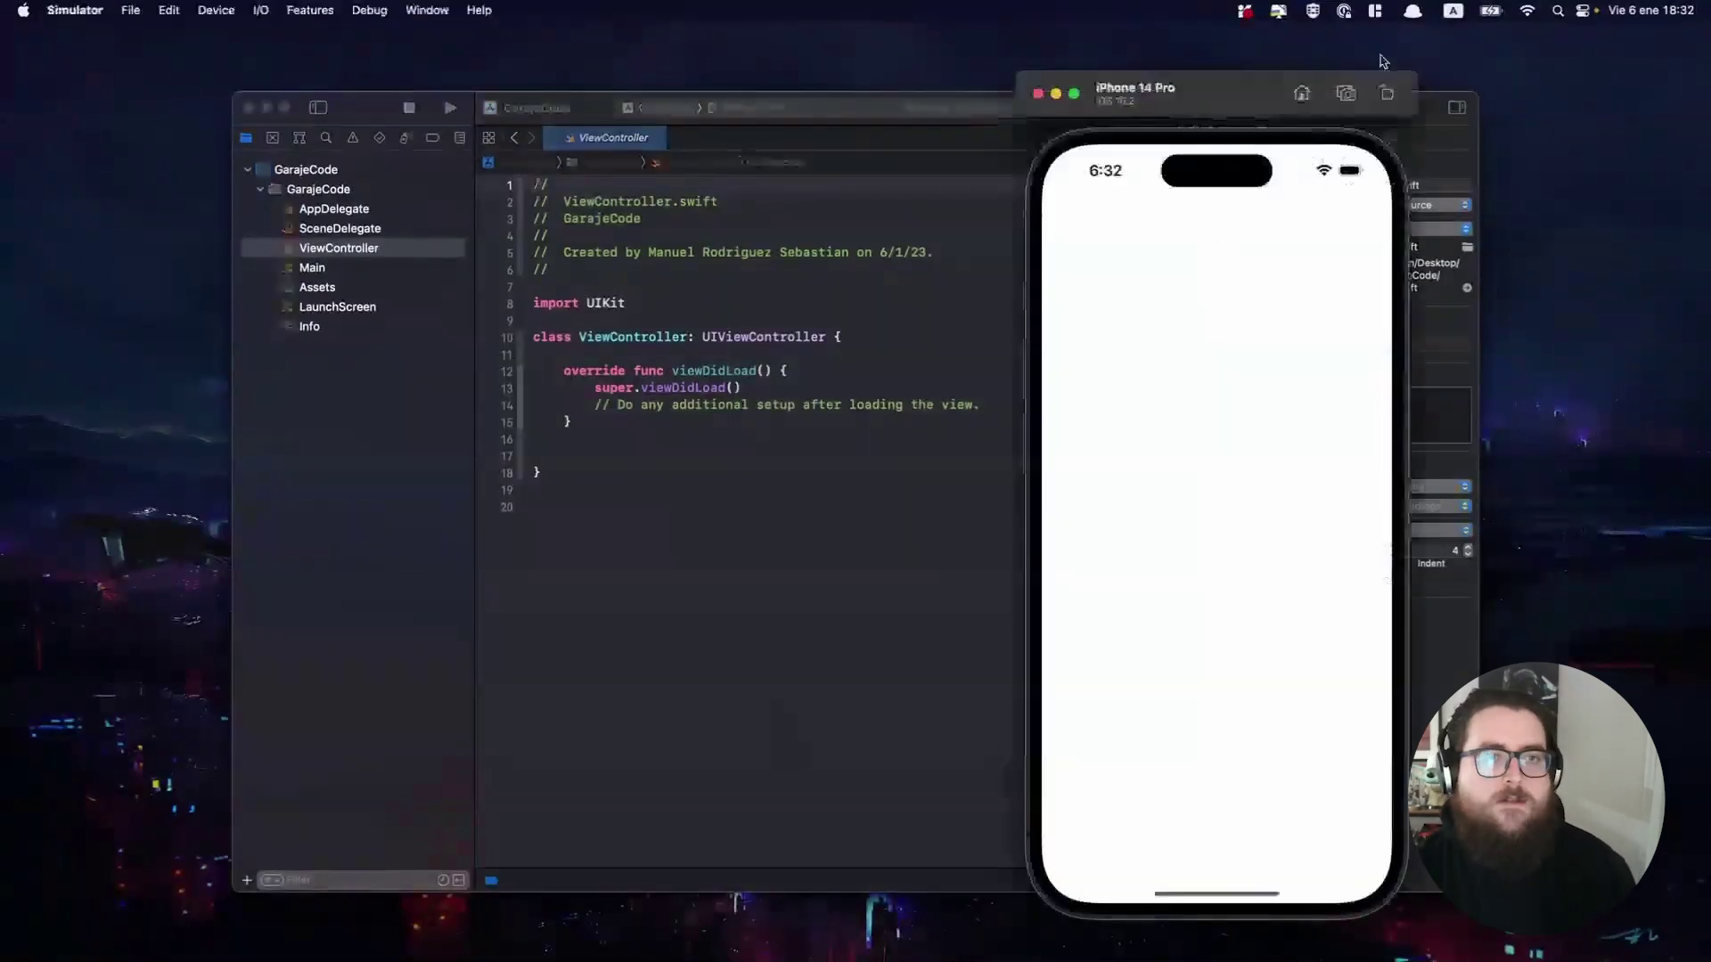
{"action": "left_click_drag", "start_coordinate": [1174, 111], "coordinate": [1255, 108]}
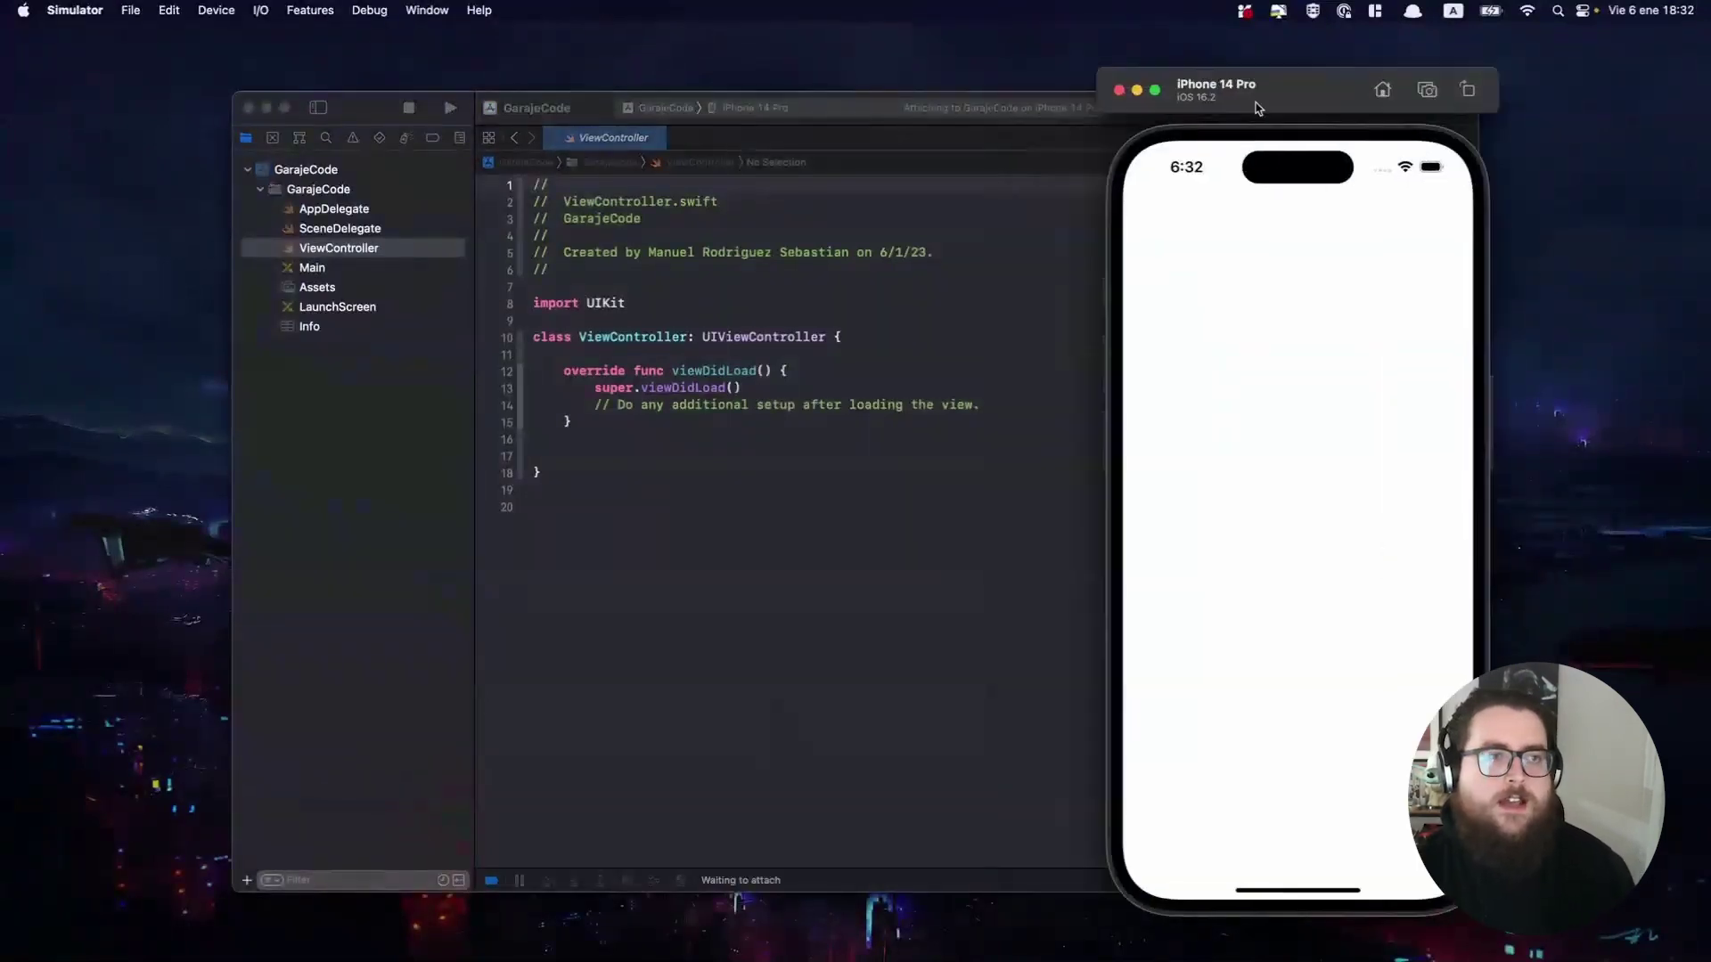
{"action": "left_click", "coordinate": [584, 111]}
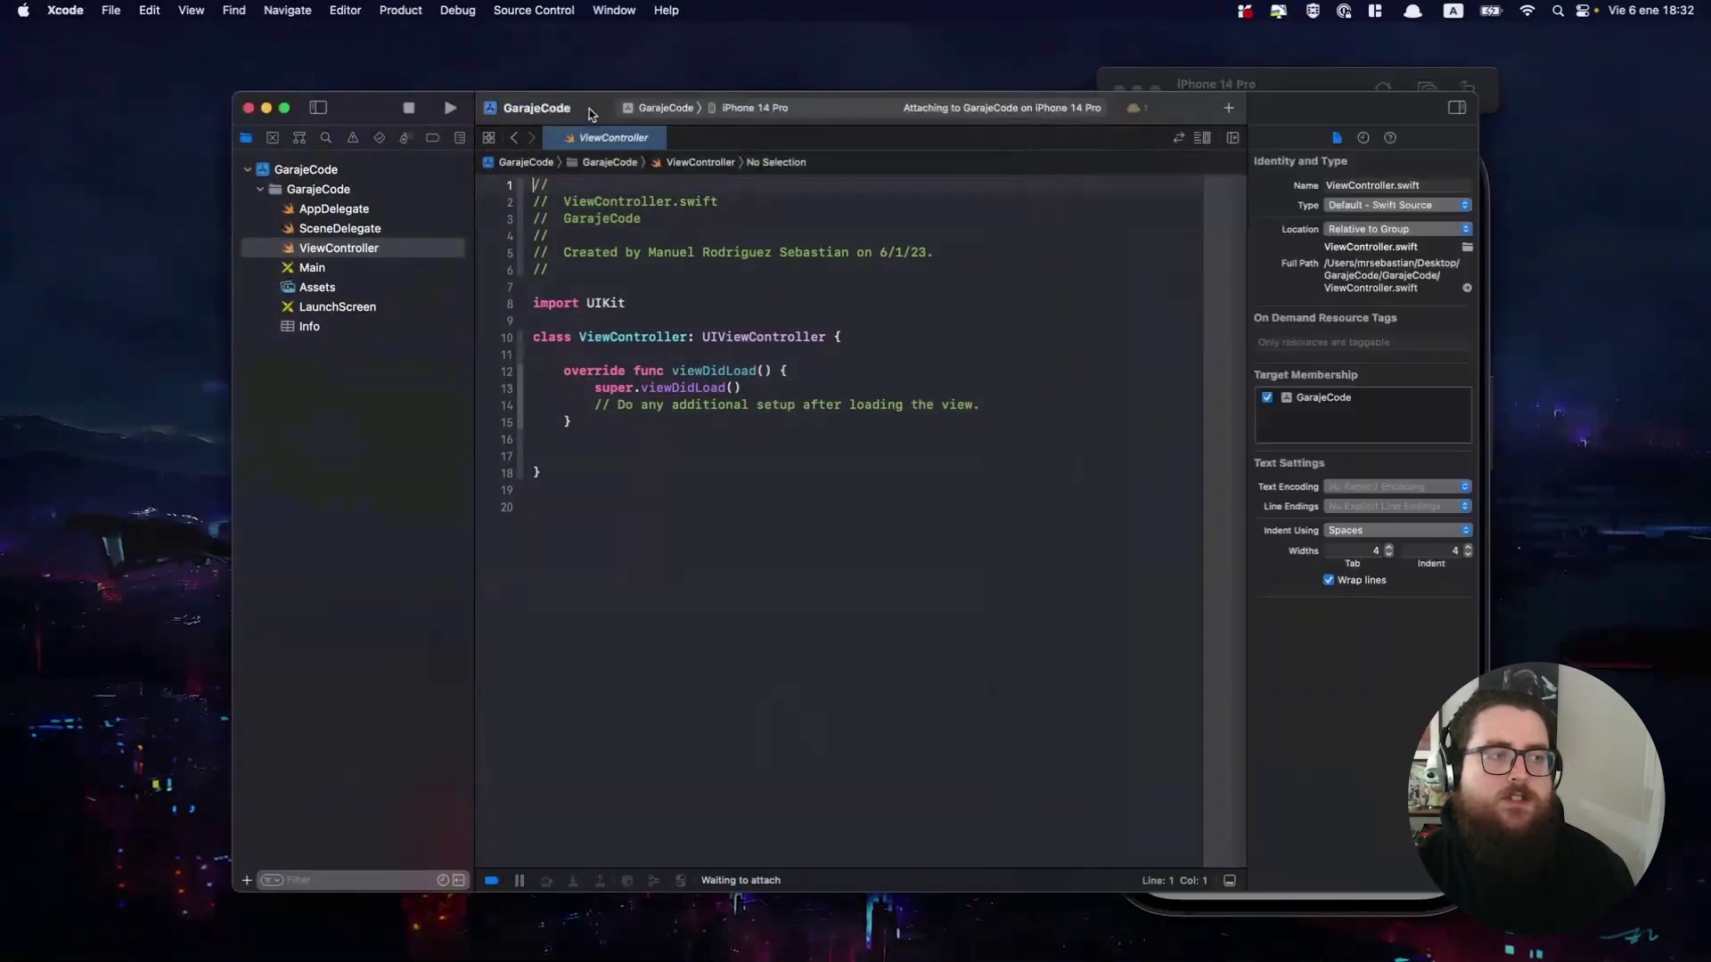
{"action": "left_click_drag", "start_coordinate": [590, 113], "coordinate": [499, 106]}
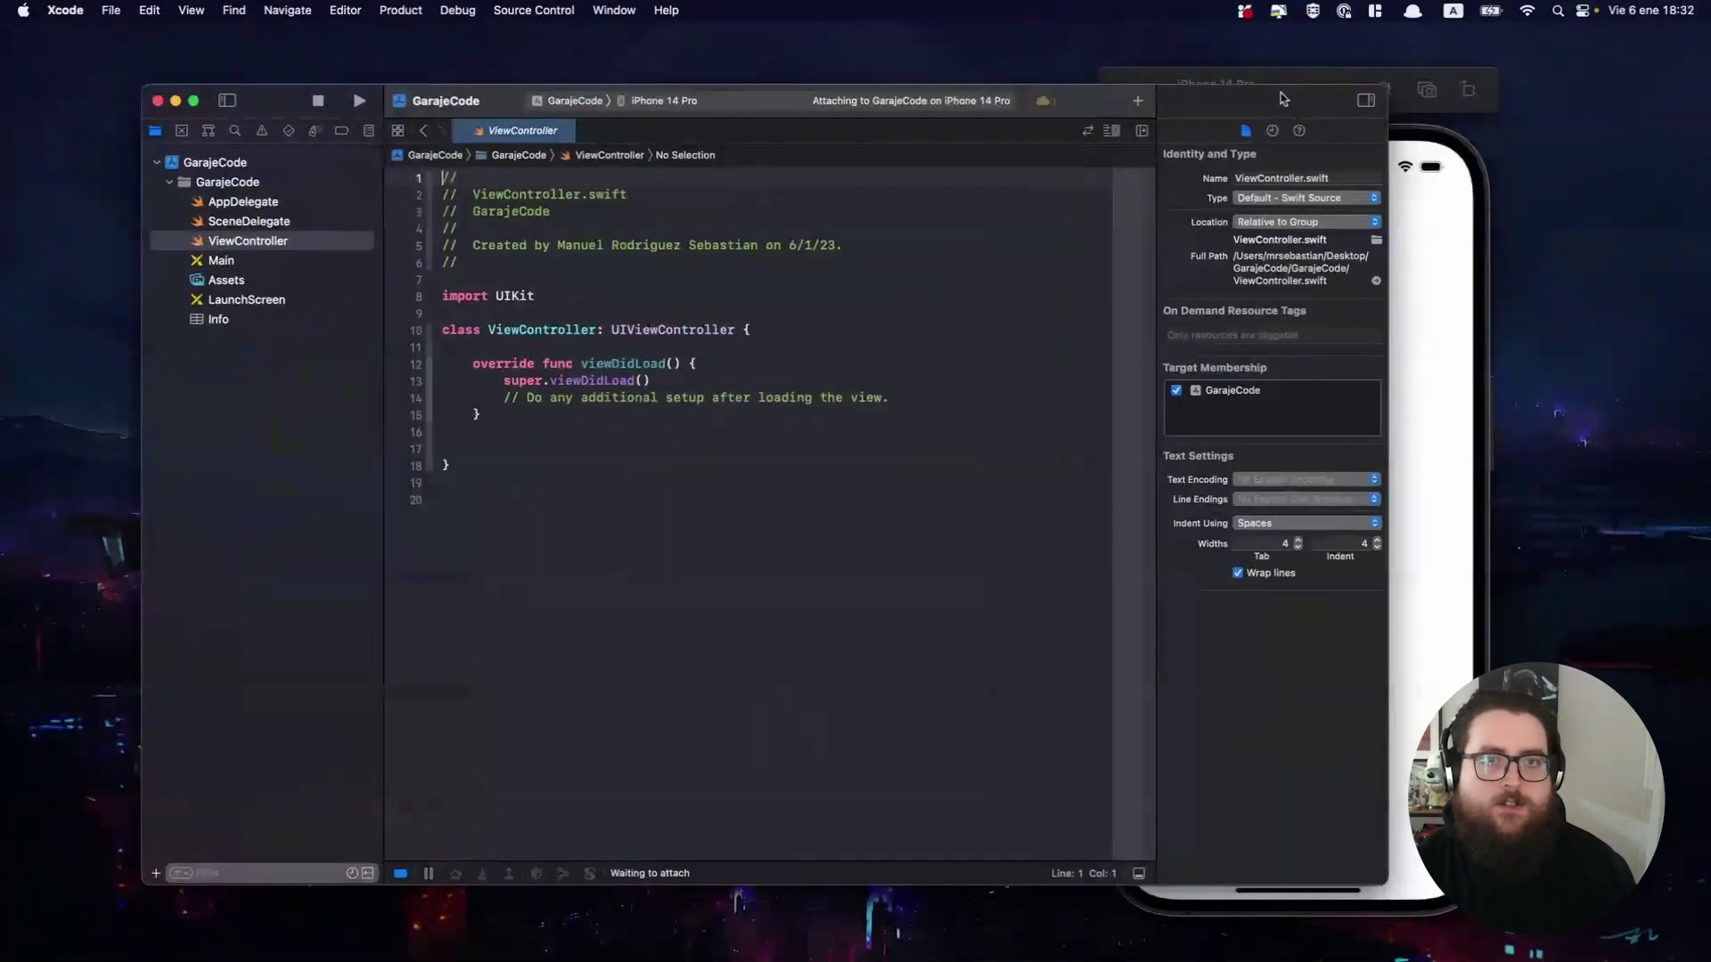
{"action": "left_click", "coordinate": [1331, 75]}
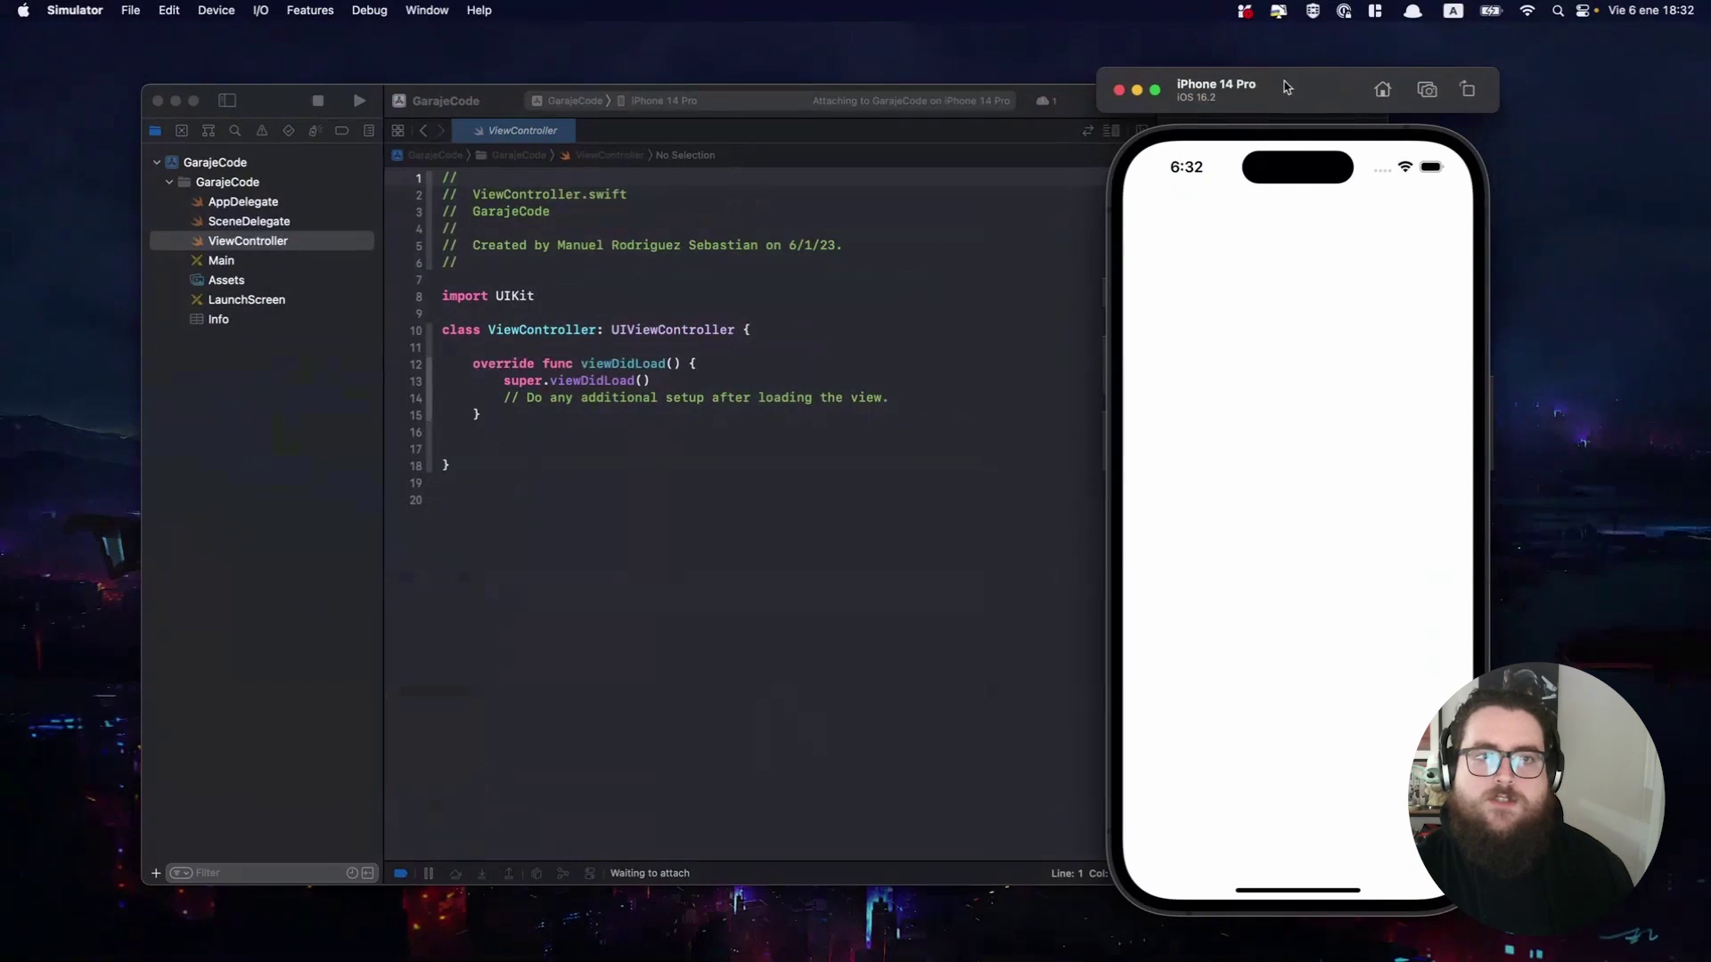
{"action": "left_click_drag", "start_coordinate": [1323, 86], "coordinate": [1342, 89]}
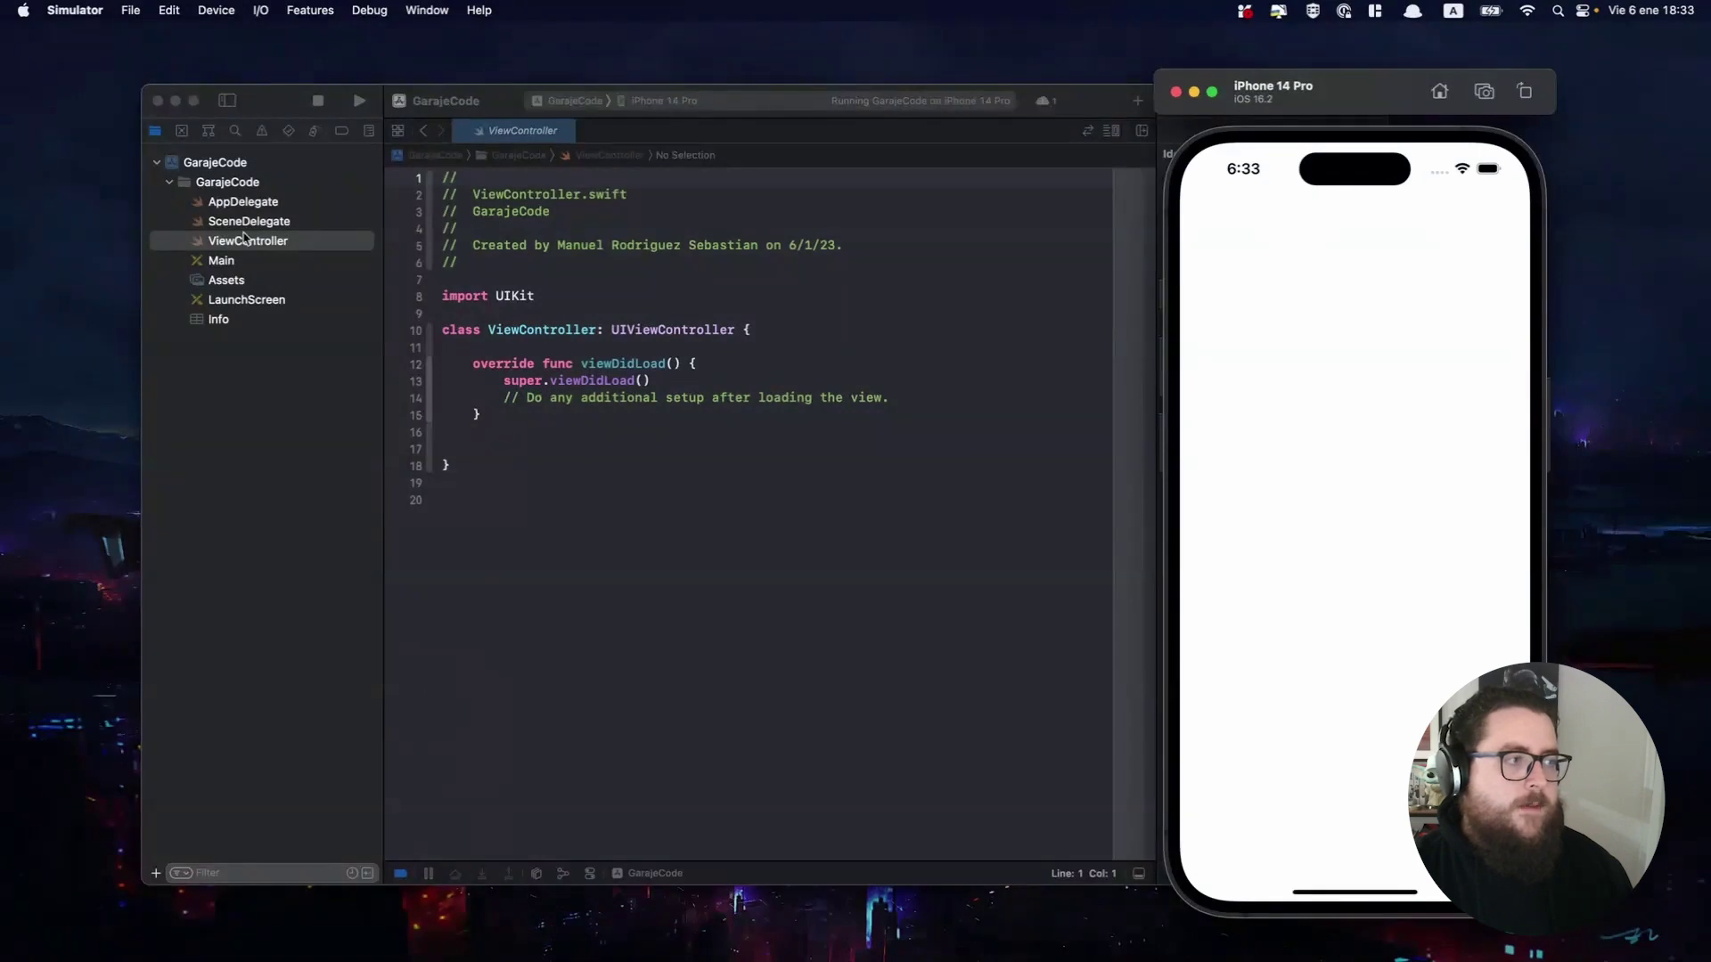
Add a label at the centre of the Main storyboard's view and constrain it horizontally and vertically in its container.
{"action": "left_click", "coordinate": [221, 261]}
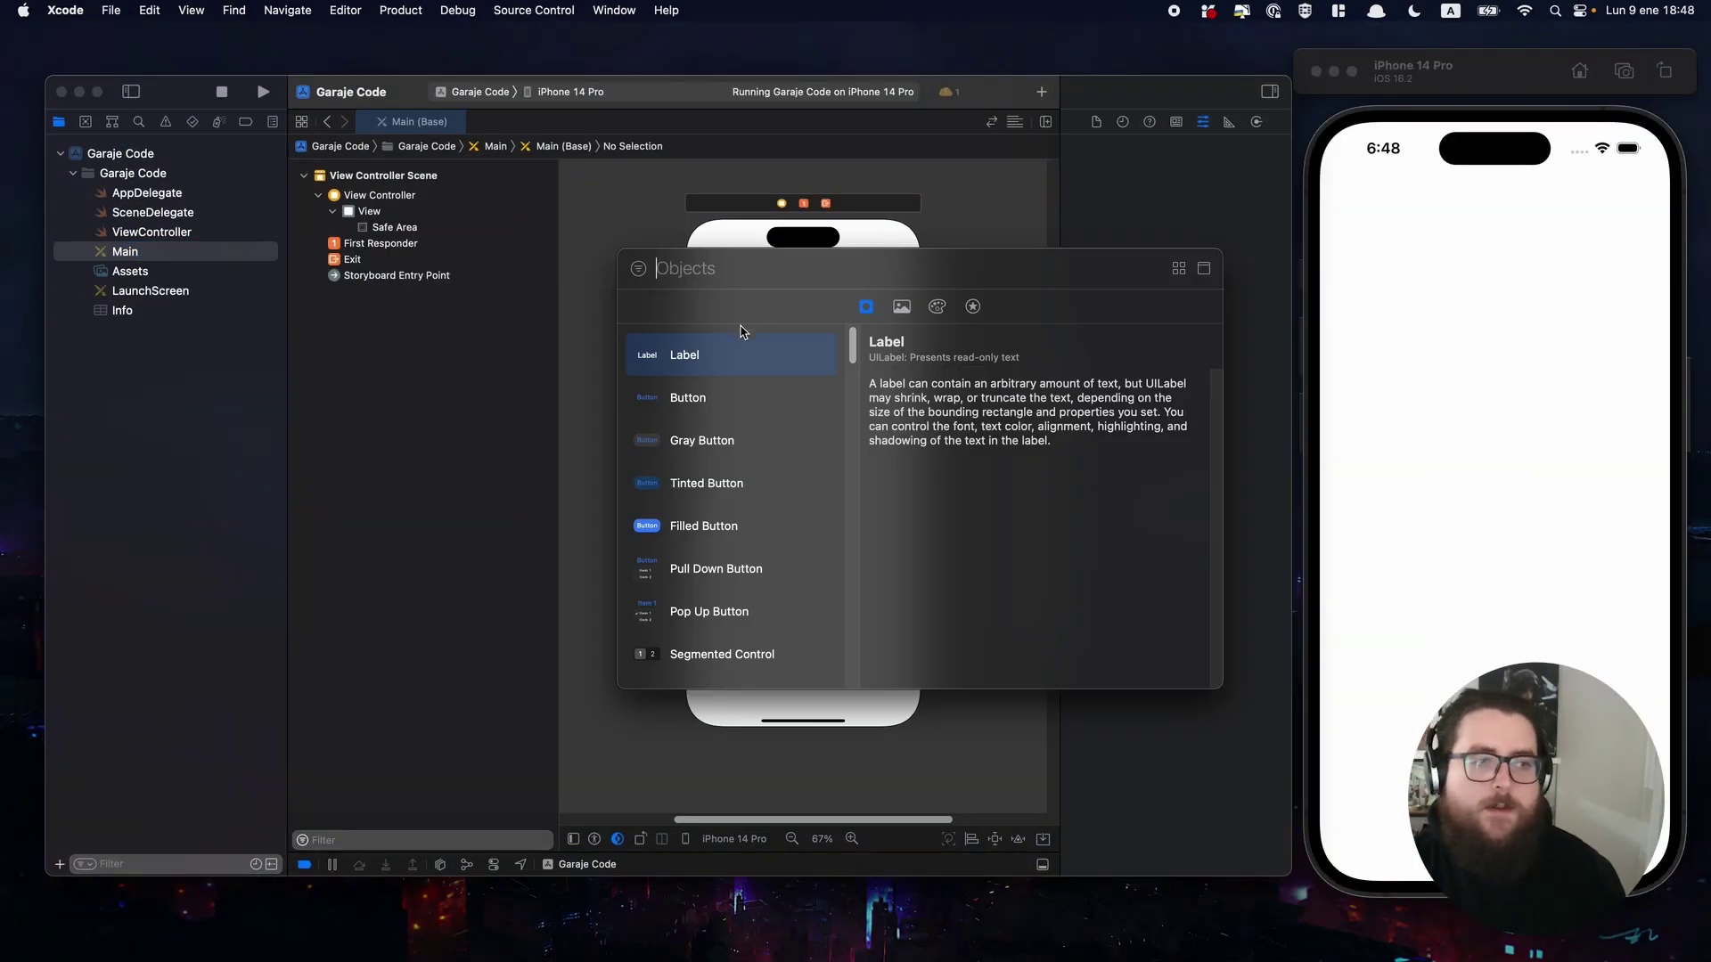
{"action": "left_click_drag", "start_coordinate": [782, 353], "coordinate": [803, 474]}
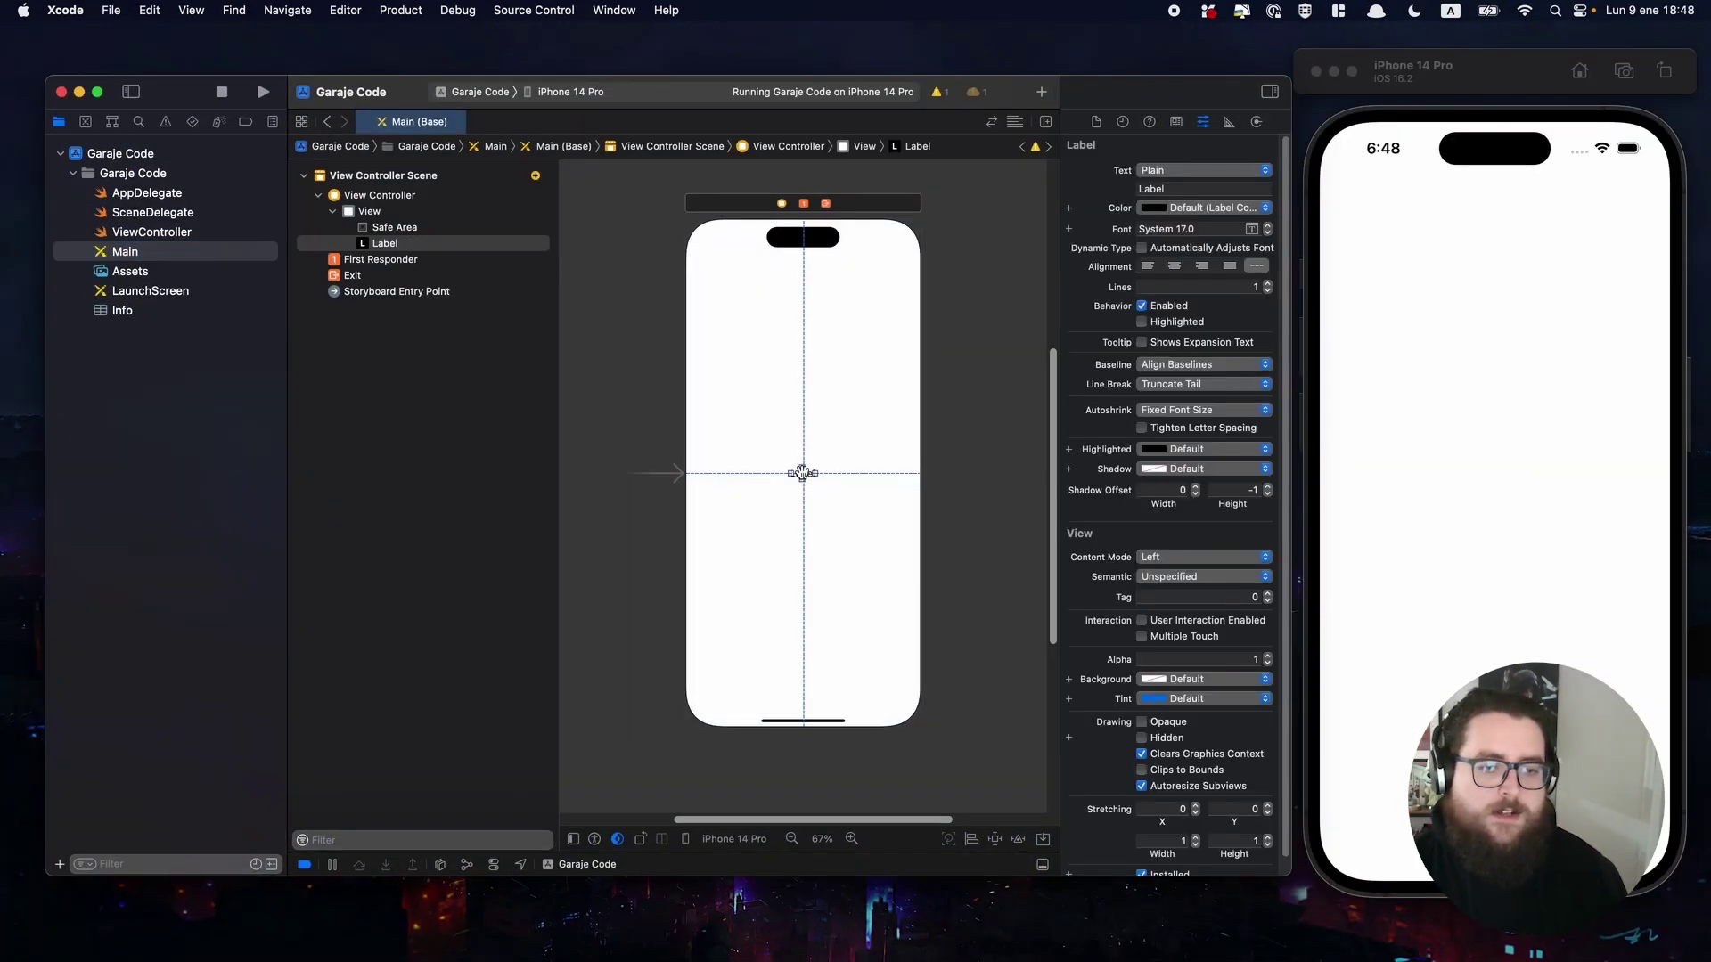
{"action": "left_click", "coordinate": [971, 840]}
{"action": "left_click", "coordinate": [949, 777]}
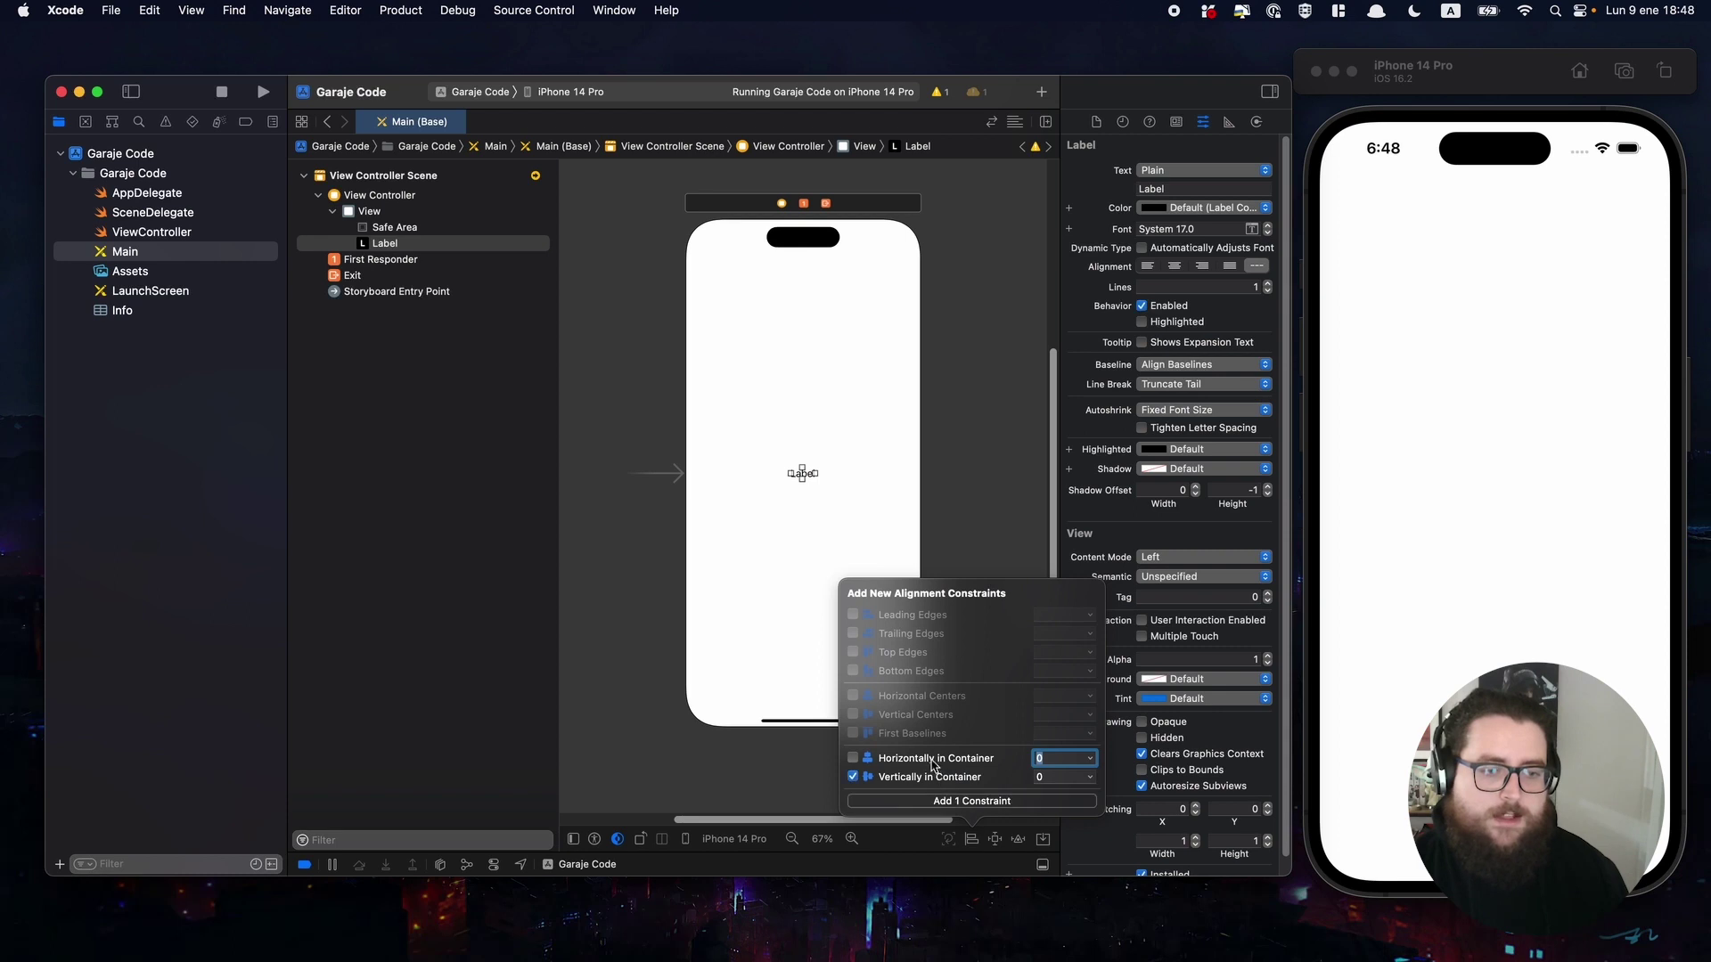
{"action": "left_click", "coordinate": [934, 759]}
{"action": "left_click", "coordinate": [975, 807]}
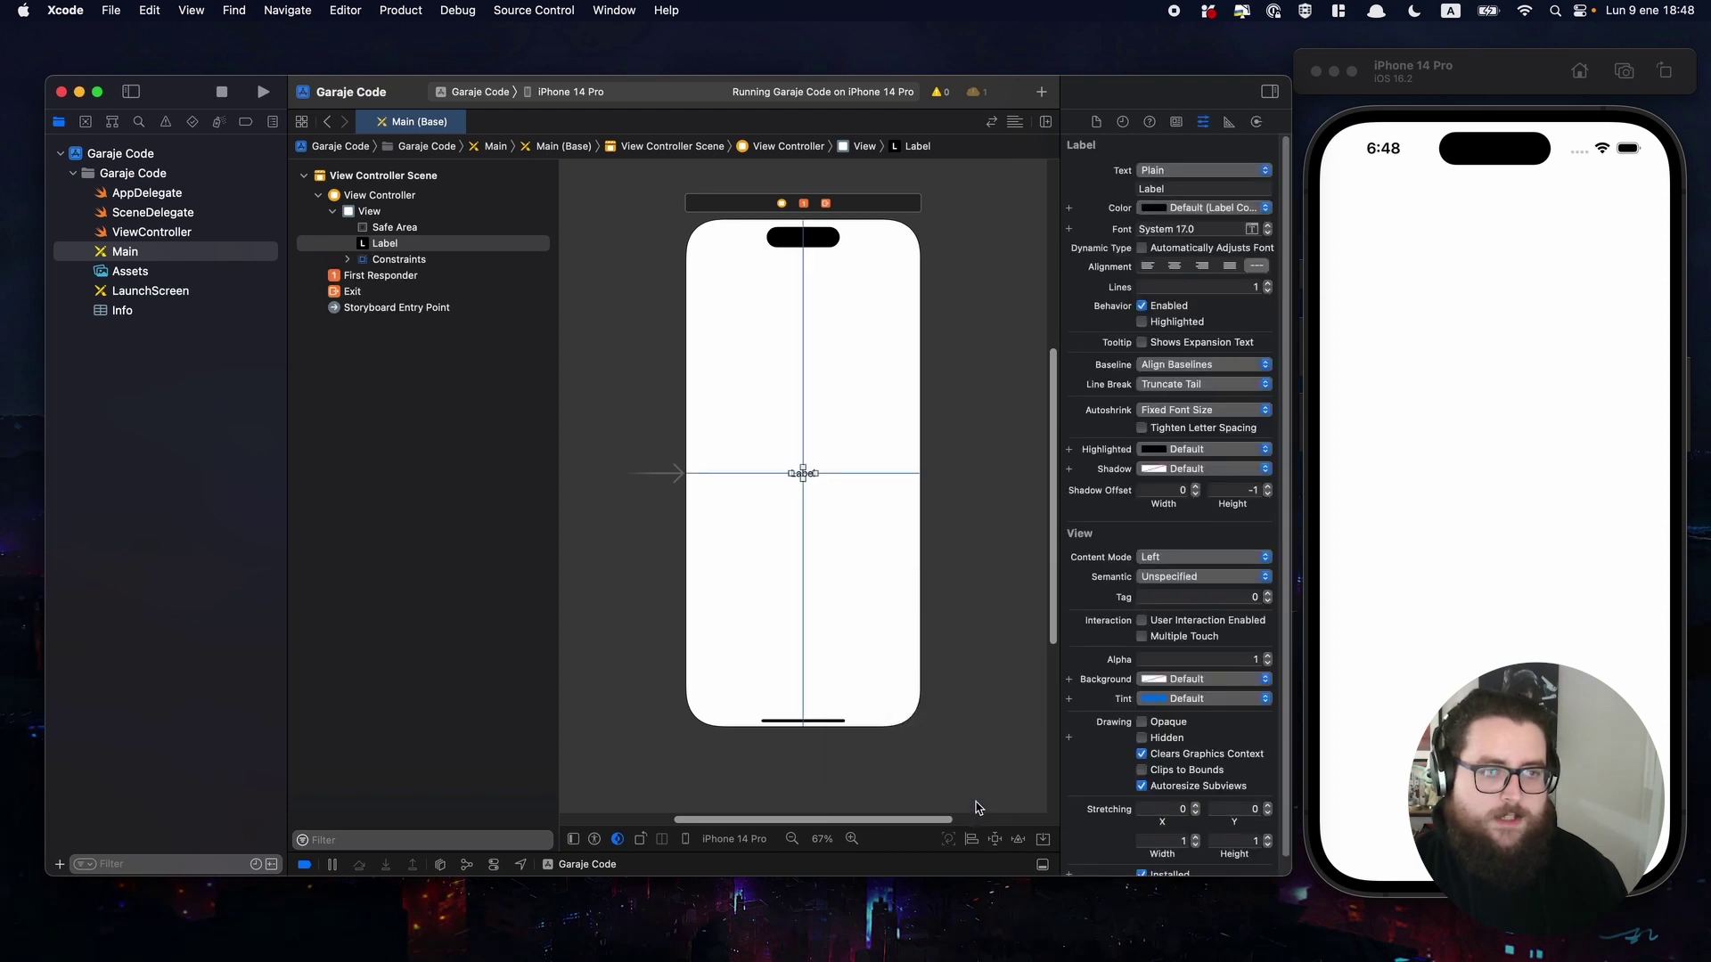
Set the label's text to "Hola Garaje Code" and run the app again in the simulator.
{"action": "left_click", "coordinate": [1196, 188]}
{"action": "key", "text": "super+a"}
{"action": "type", "text": "Hols"}
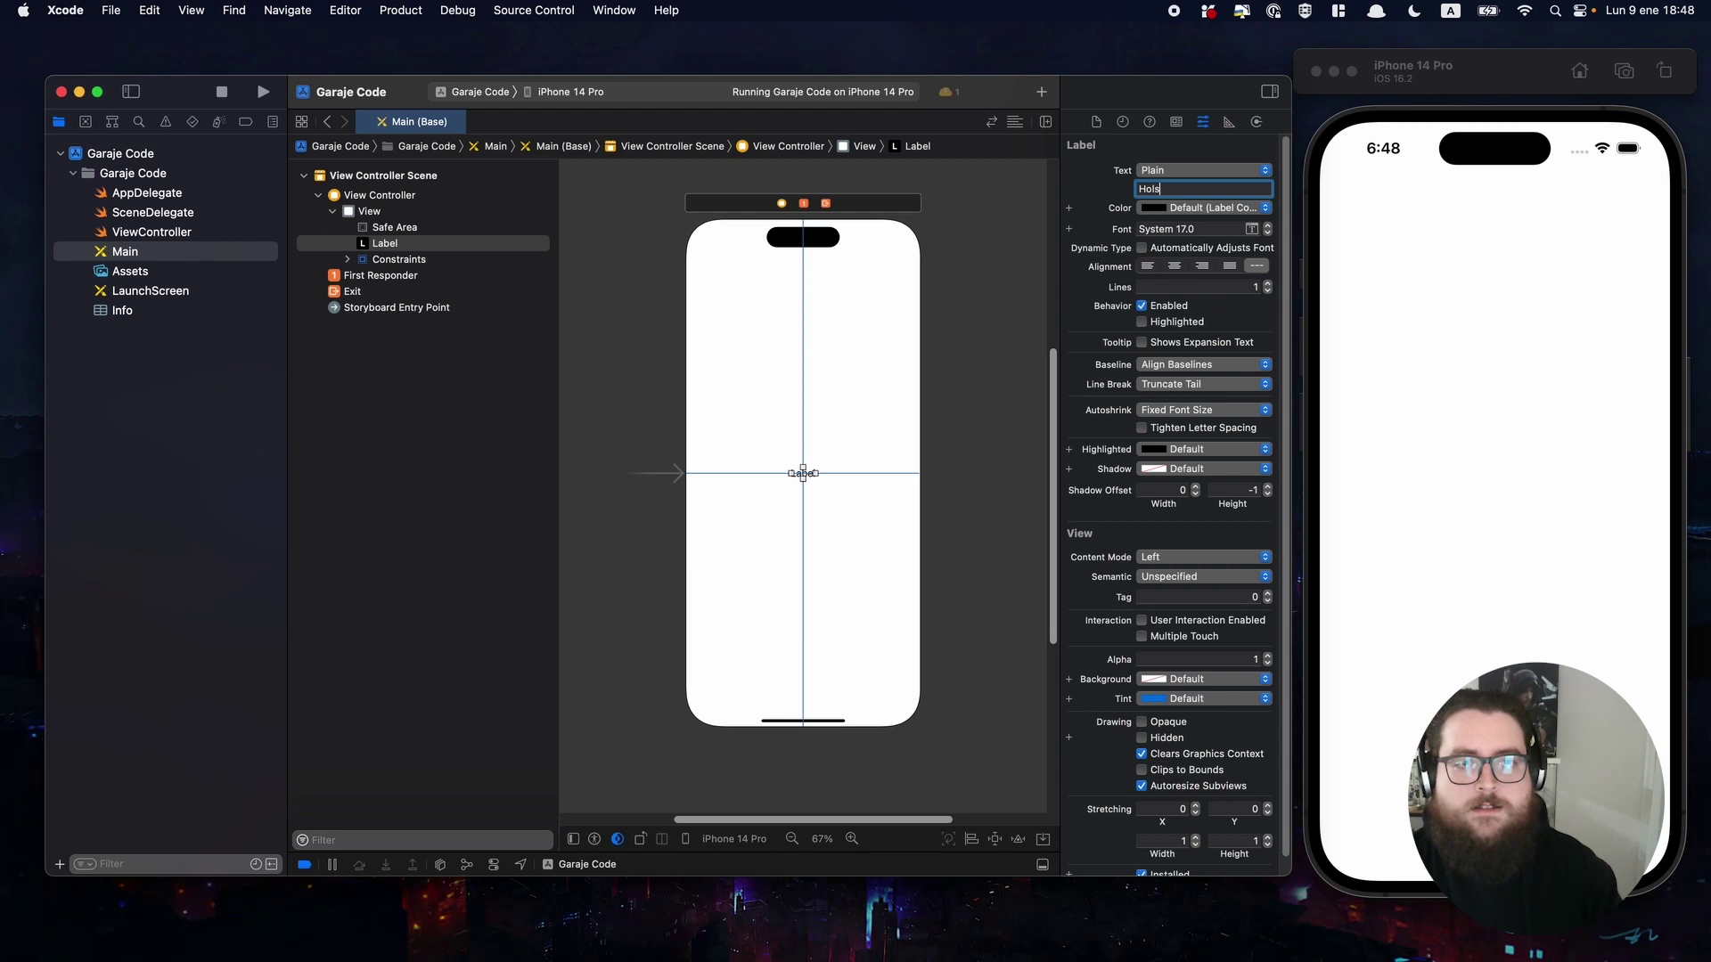
{"action": "key", "text": "BackSpace"}
{"action": "type", "text": "a Garaje Code"}
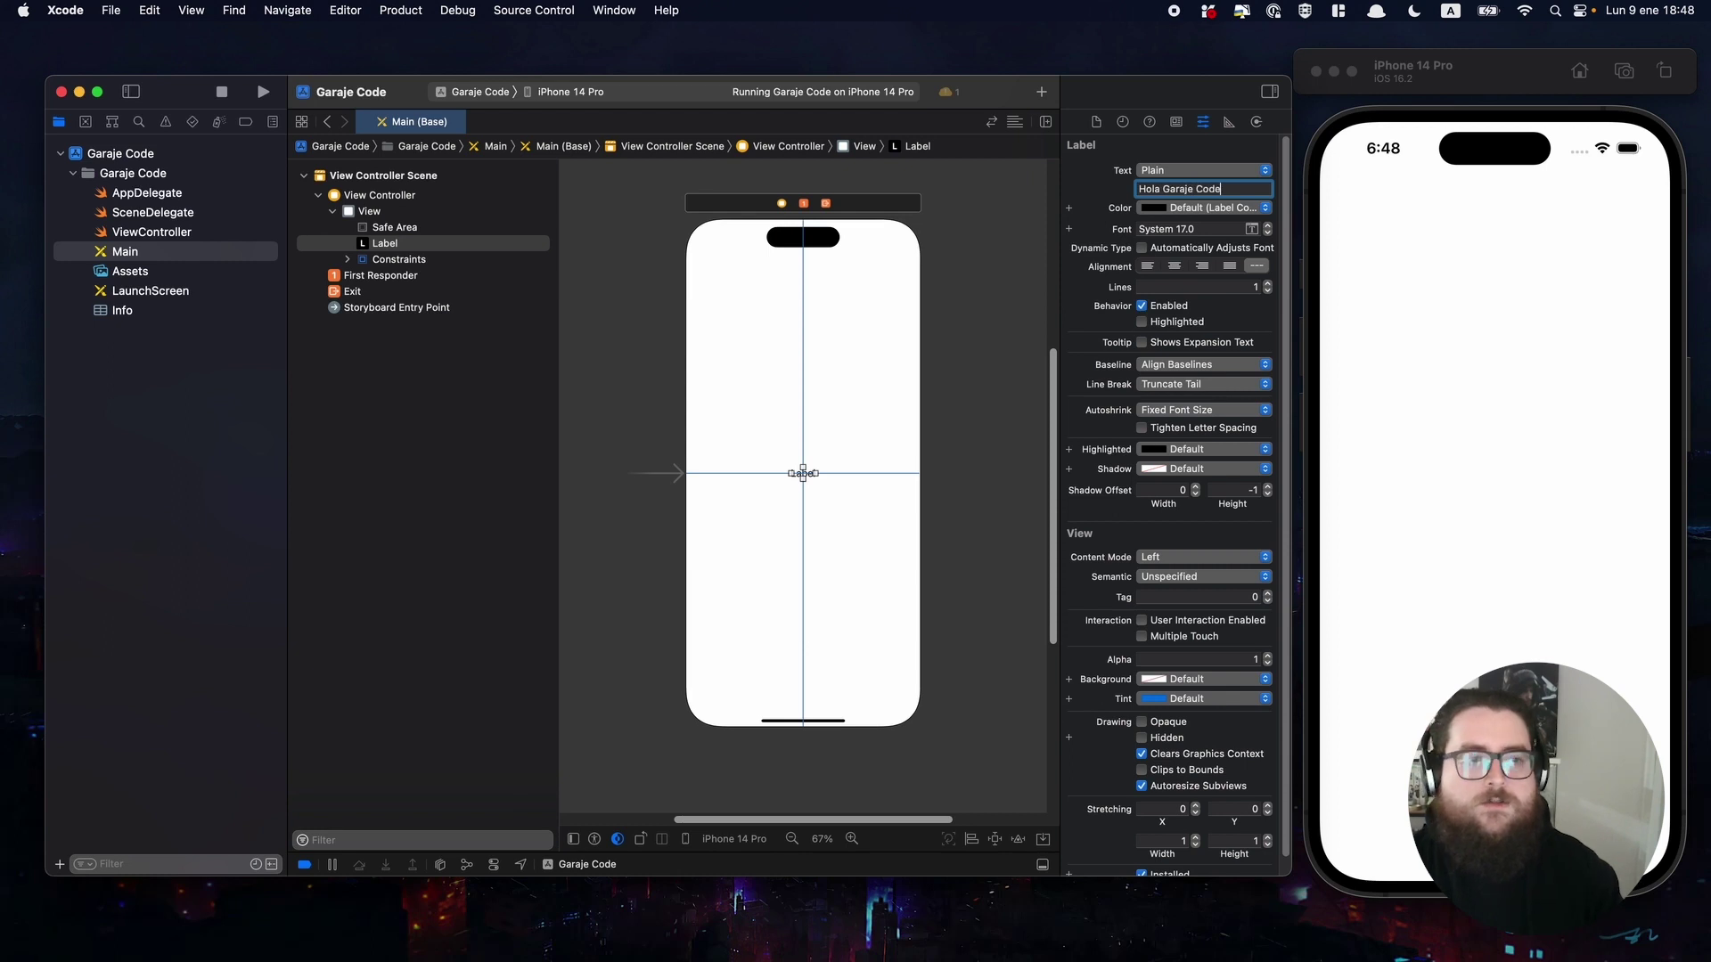
{"action": "key", "text": "Return"}
{"action": "key", "text": "super+r"}
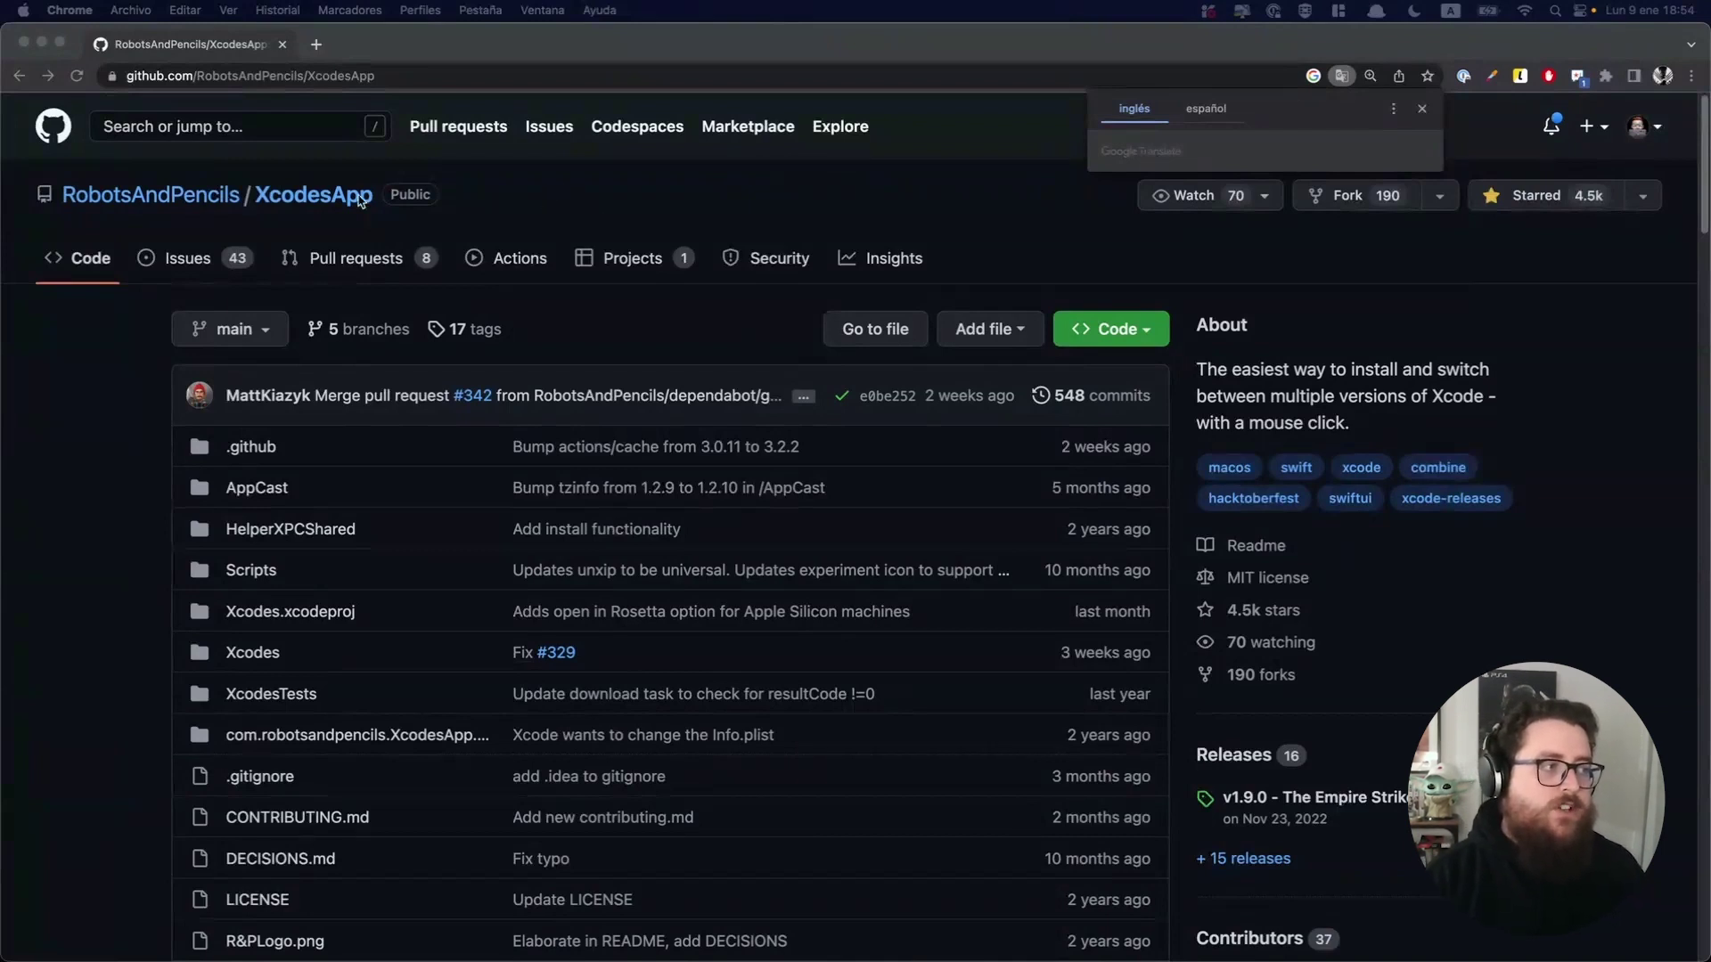
Examine the RobotsAndPencils/XcodesApp repository on GitHub in Chrome, reading the README's screenshot of Xcode versions and the feature list.
{"action": "scroll", "coordinate": [496, 475], "scroll_direction": "down", "scroll_amount": 1}
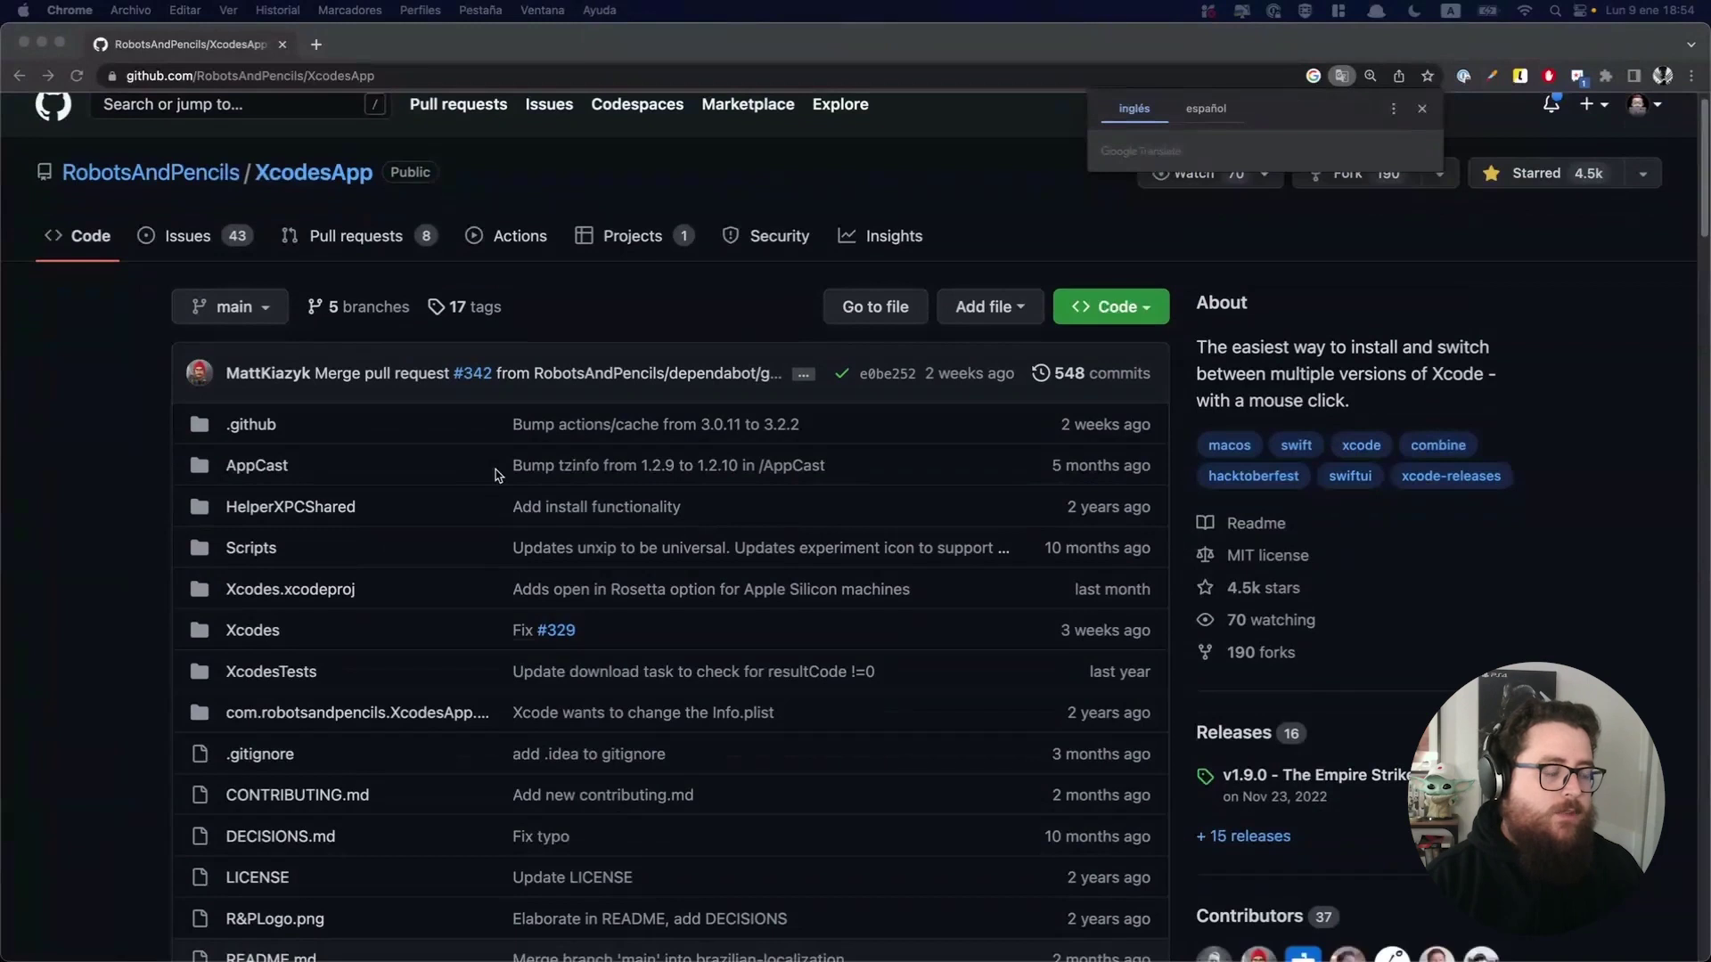
{"action": "scroll", "coordinate": [495, 475], "scroll_direction": "down", "scroll_amount": 10}
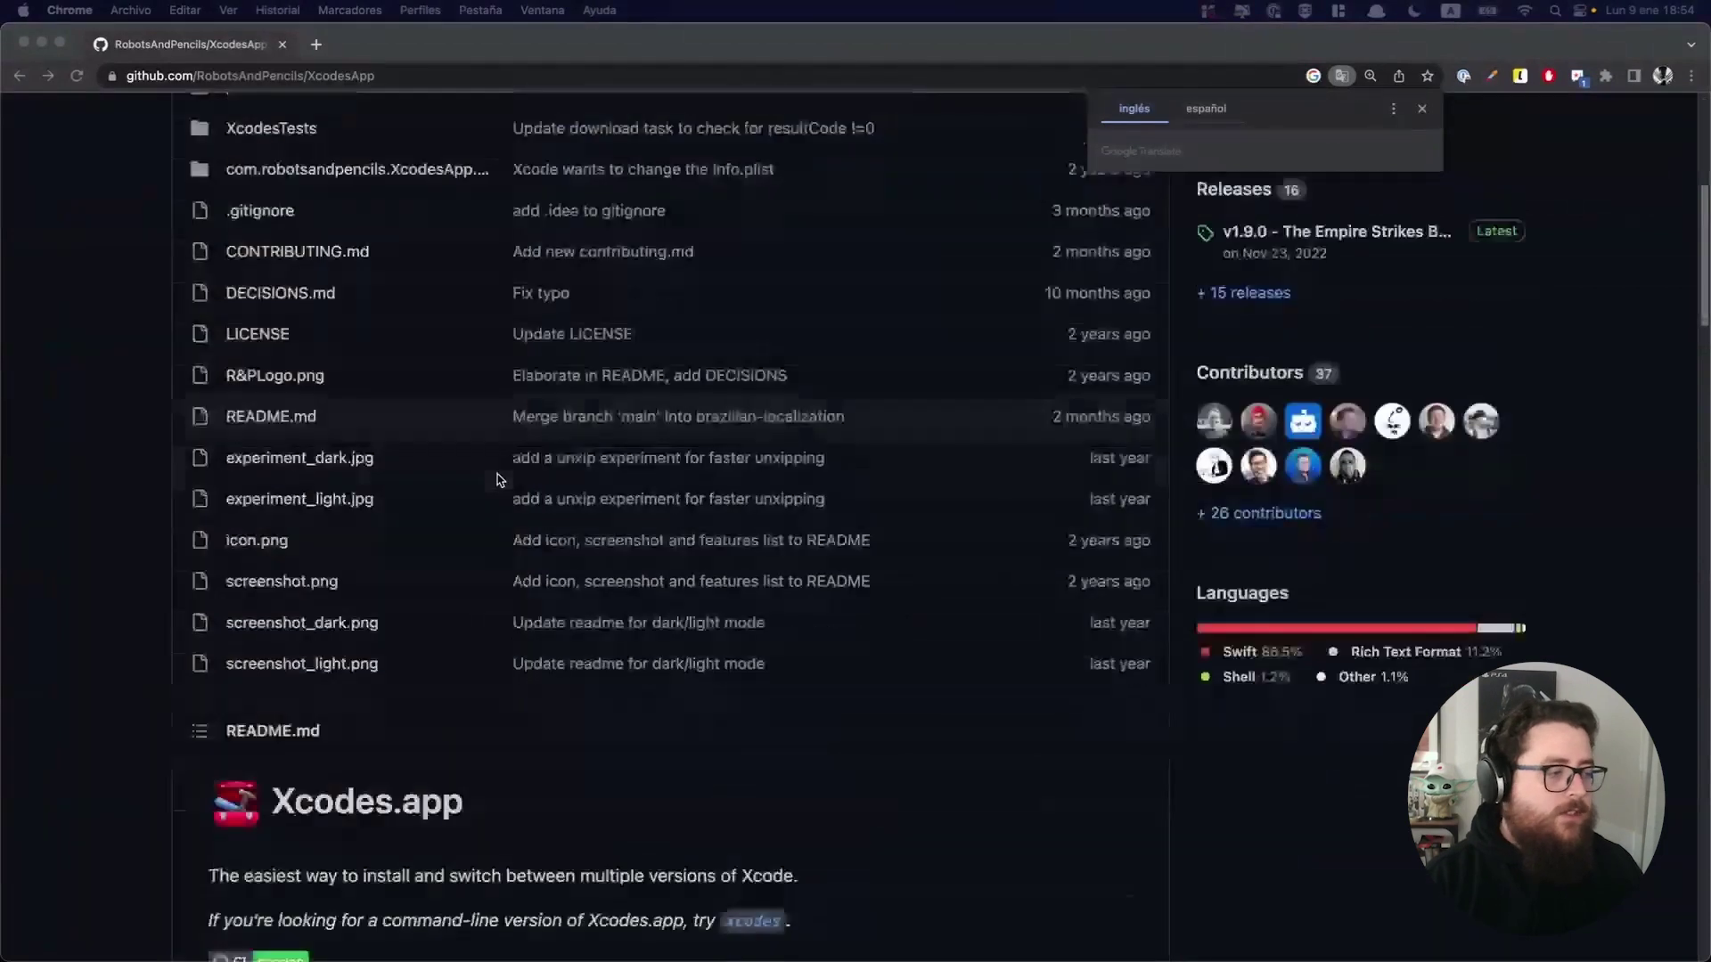
{"action": "scroll", "coordinate": [538, 499], "scroll_direction": "down", "scroll_amount": 4}
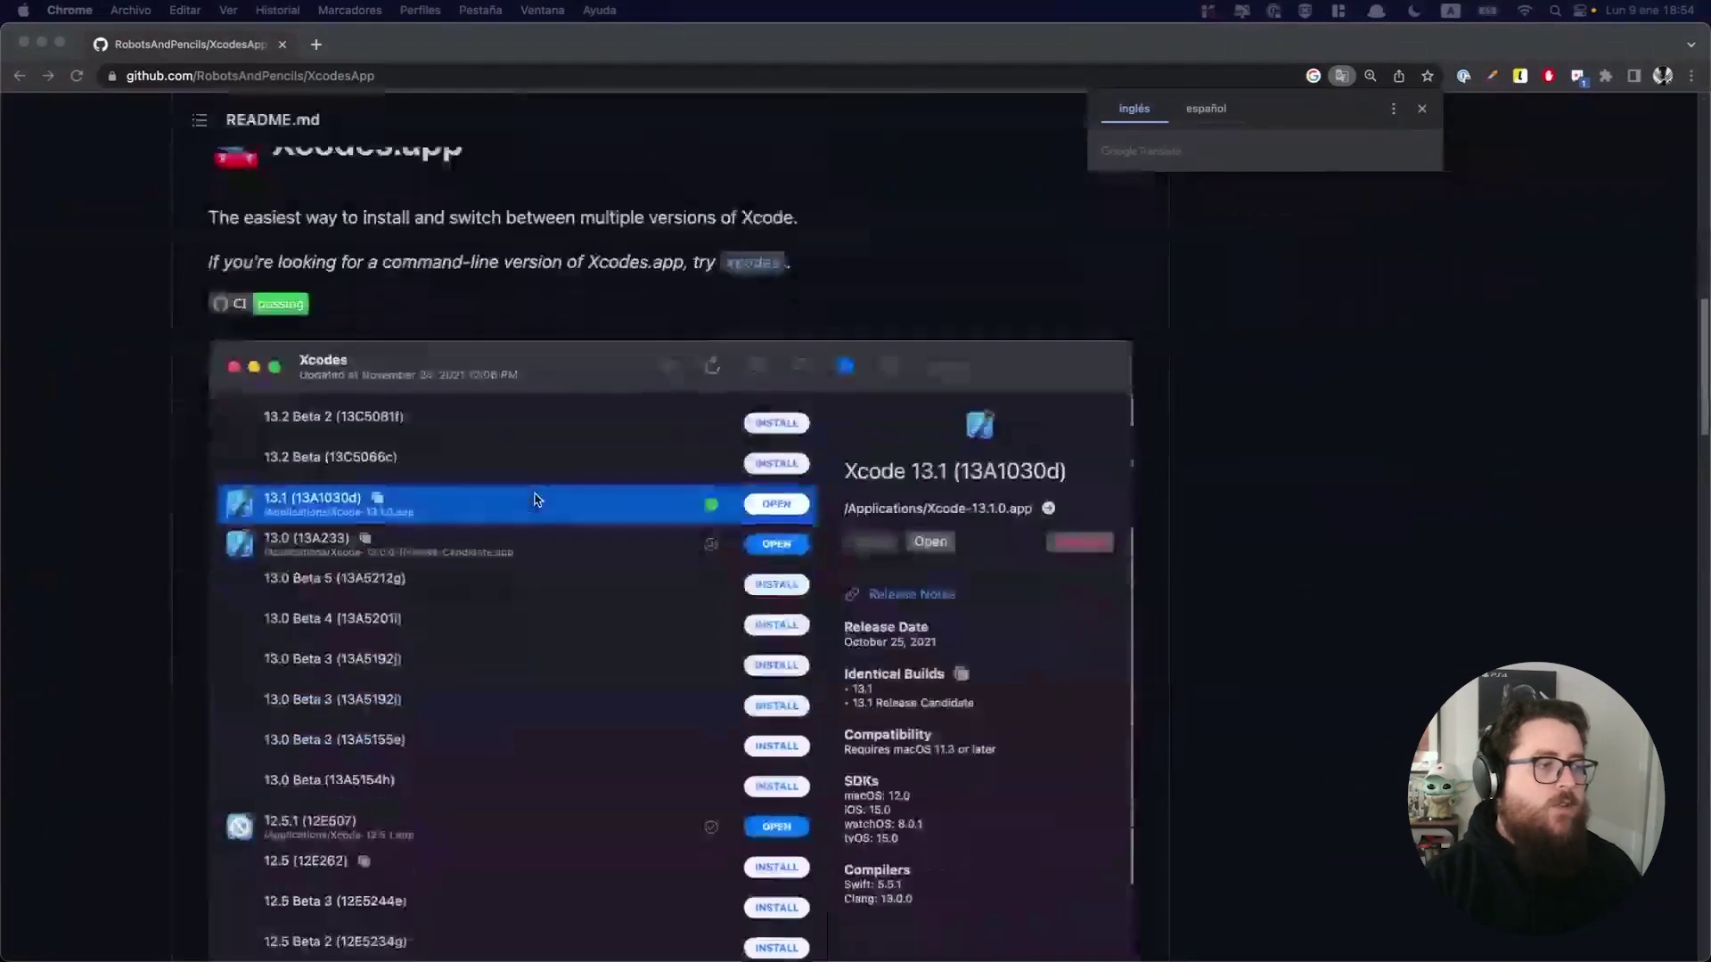
{"action": "scroll", "coordinate": [538, 498], "scroll_direction": "down", "scroll_amount": 1}
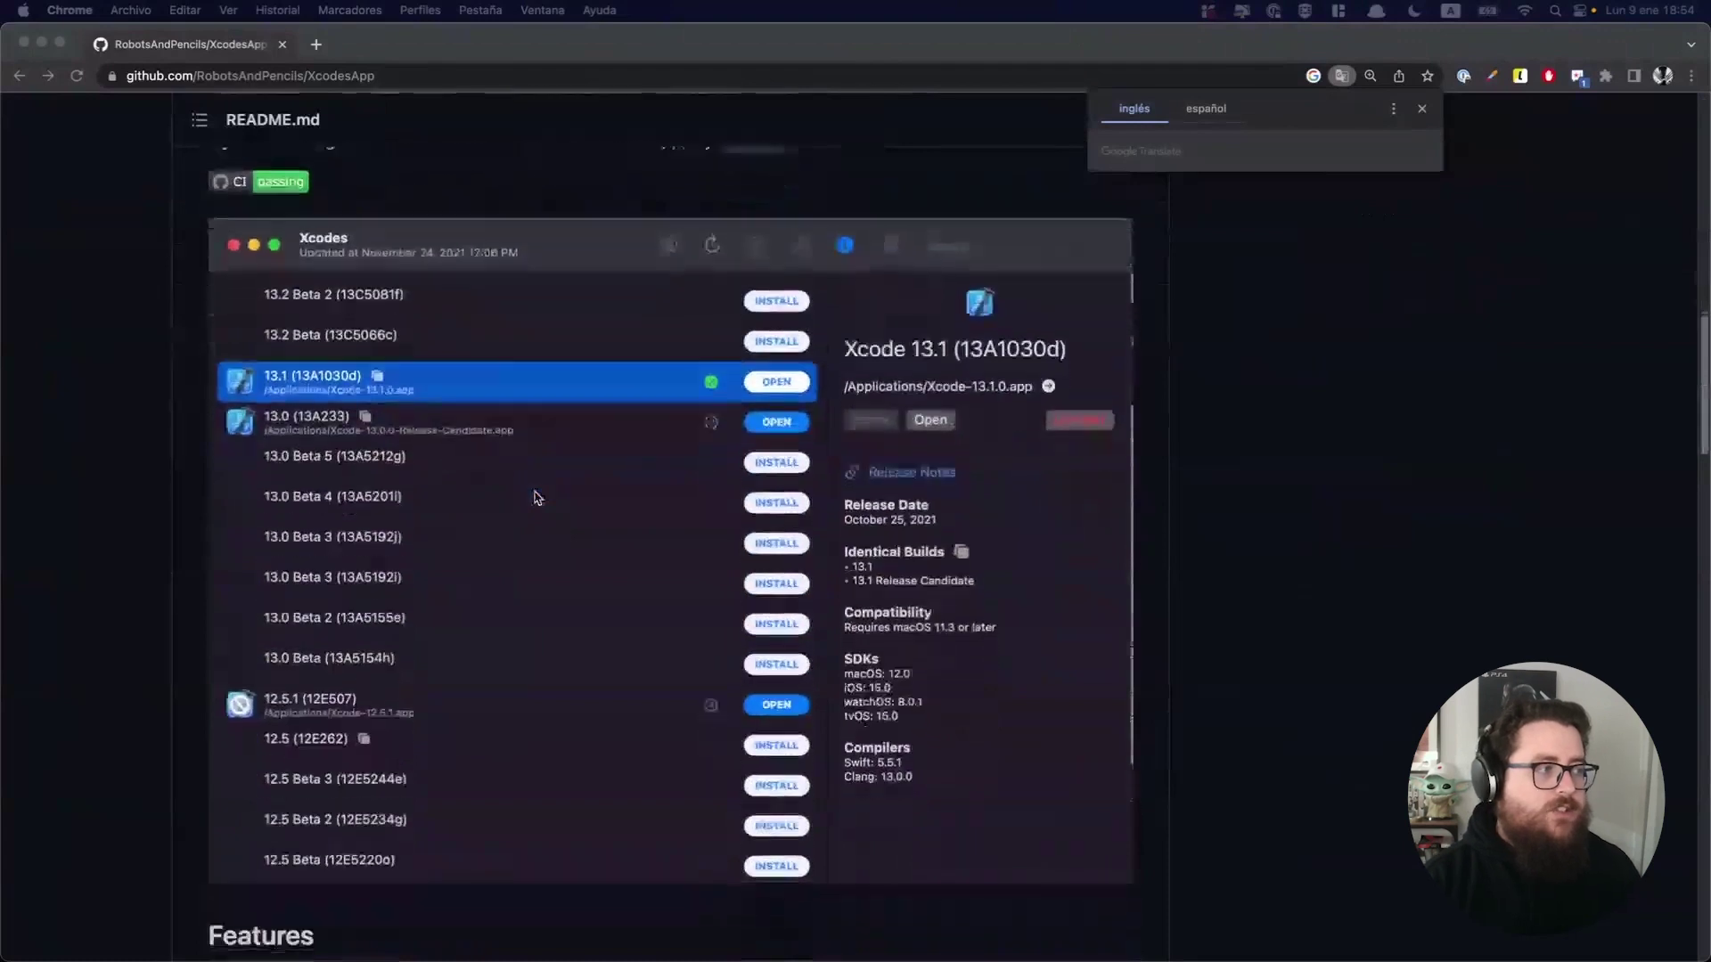
{"action": "scroll", "coordinate": [534, 495], "scroll_direction": "down", "scroll_amount": 1}
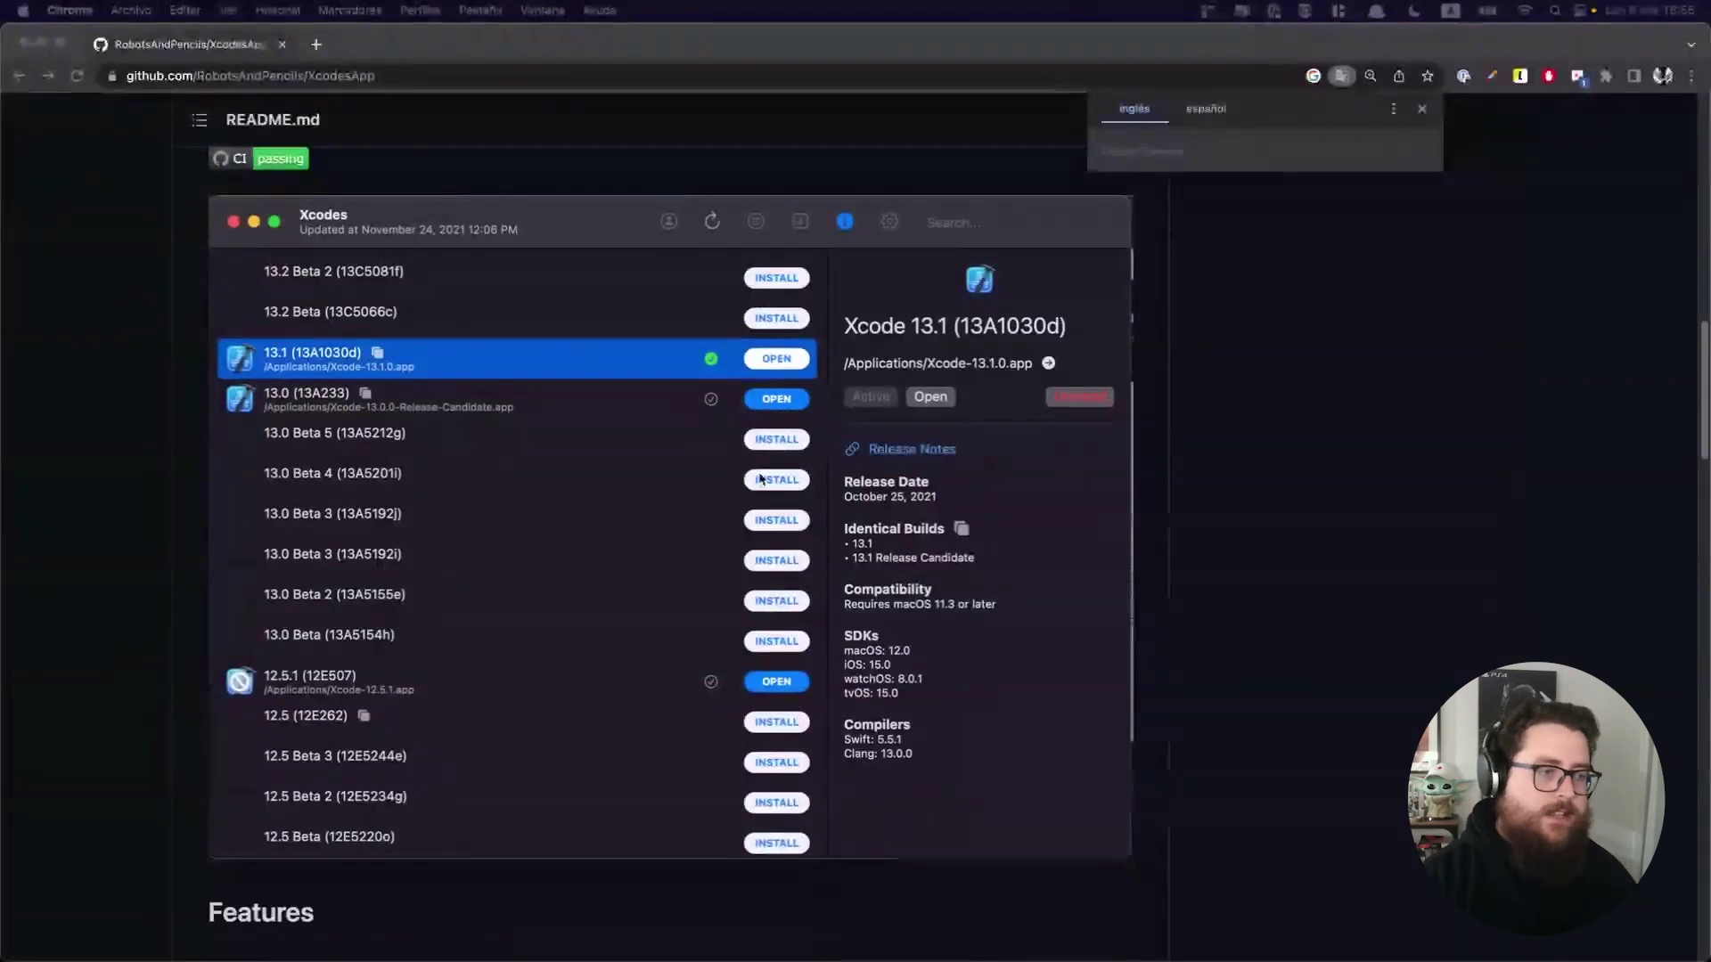
{"action": "scroll", "coordinate": [710, 534], "scroll_direction": "down", "scroll_amount": 1}
{"action": "scroll", "coordinate": [710, 535], "scroll_direction": "down", "scroll_amount": 4}
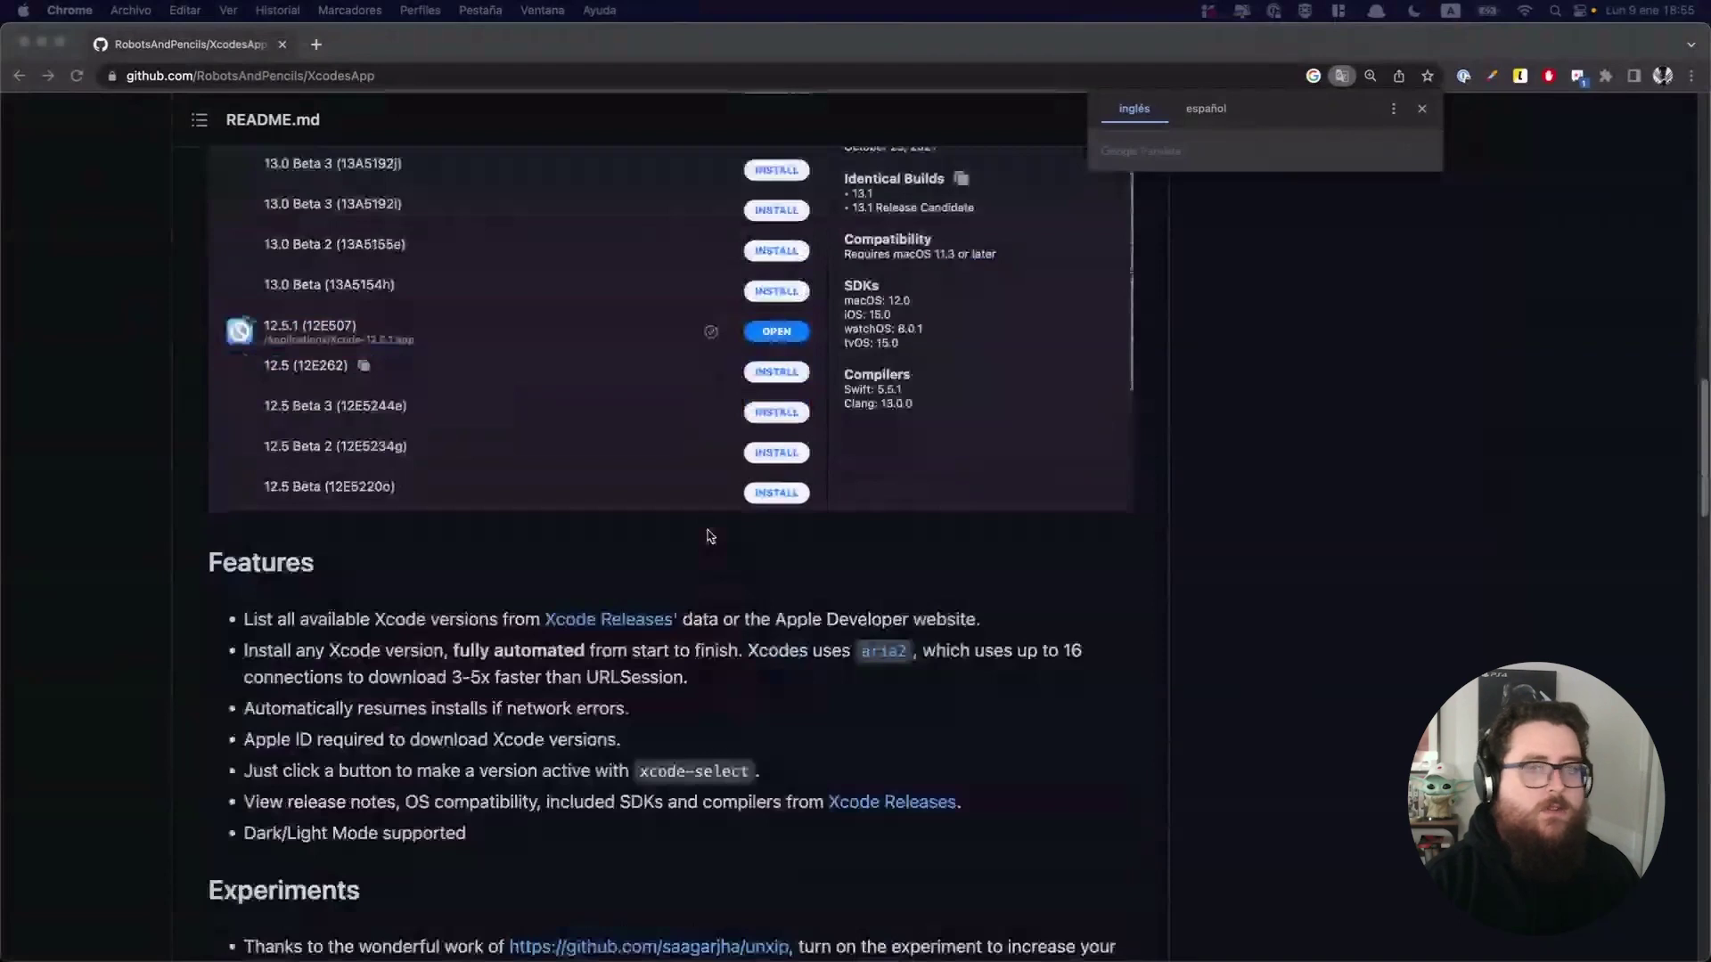
{"action": "scroll", "coordinate": [711, 535], "scroll_direction": "up", "scroll_amount": 3}
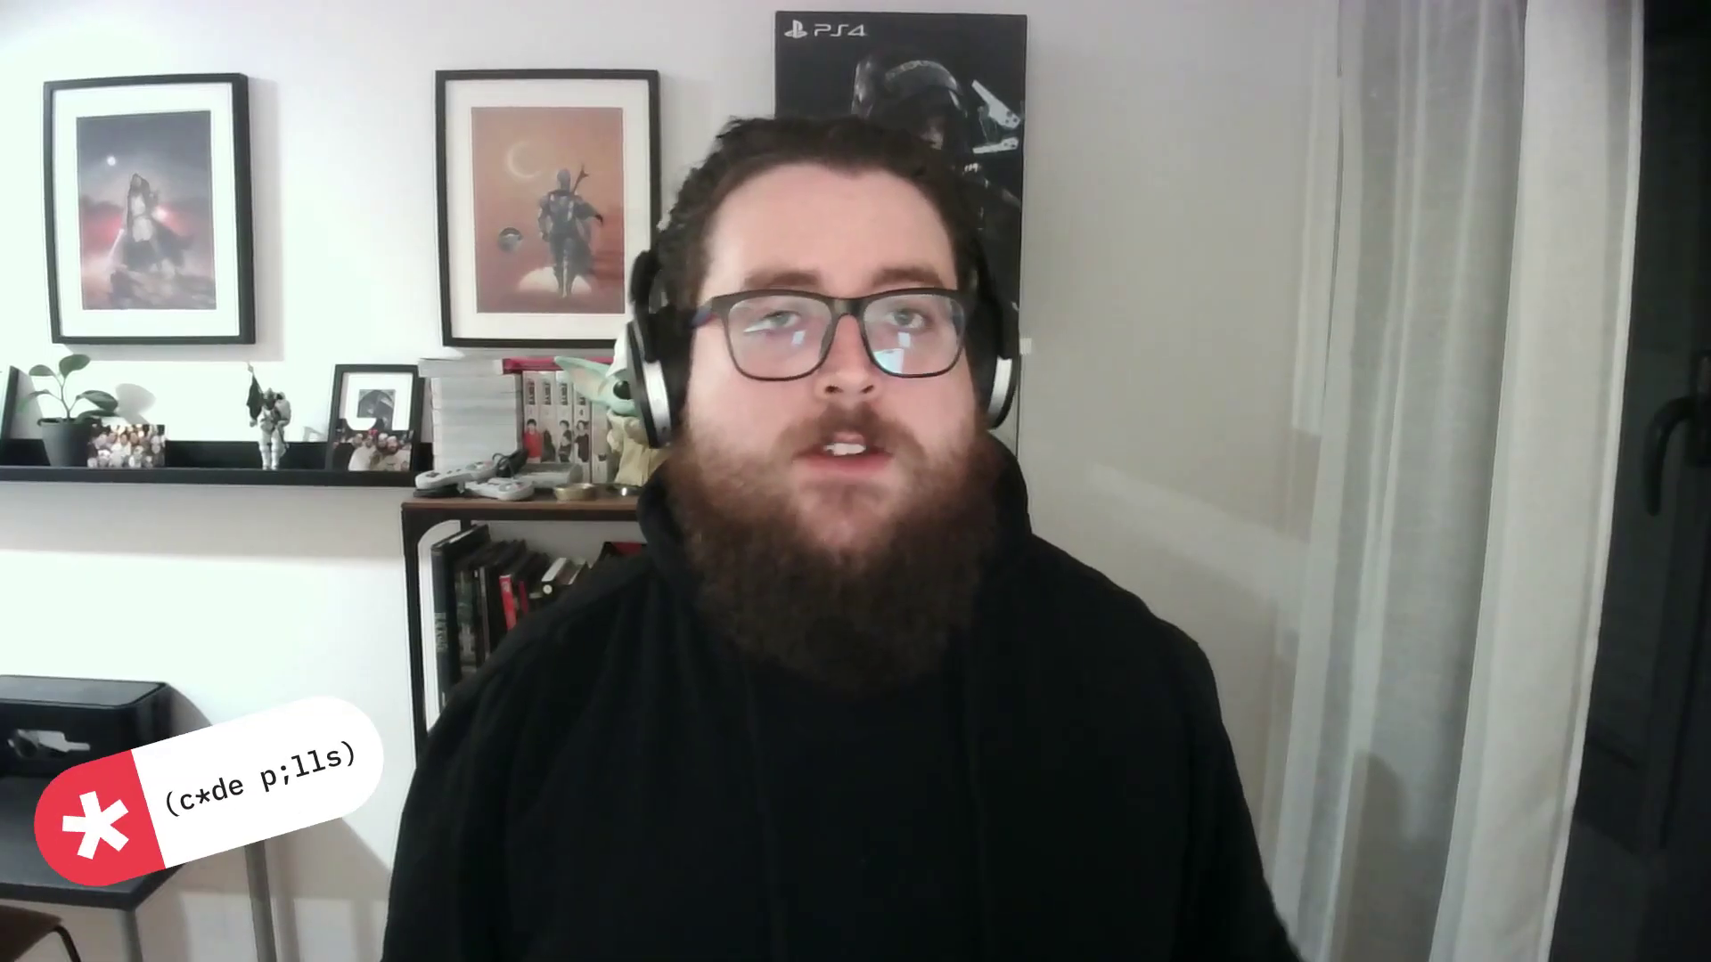